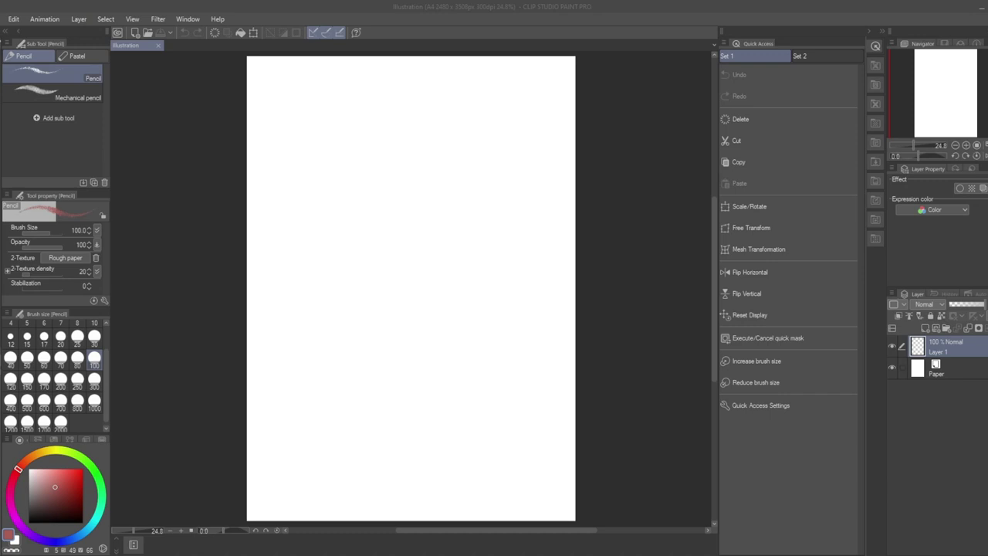
Sketch a large head circle in the upper half of the canvas with a vertical centre line, face sides and a pointed jaw
click(407, 157)
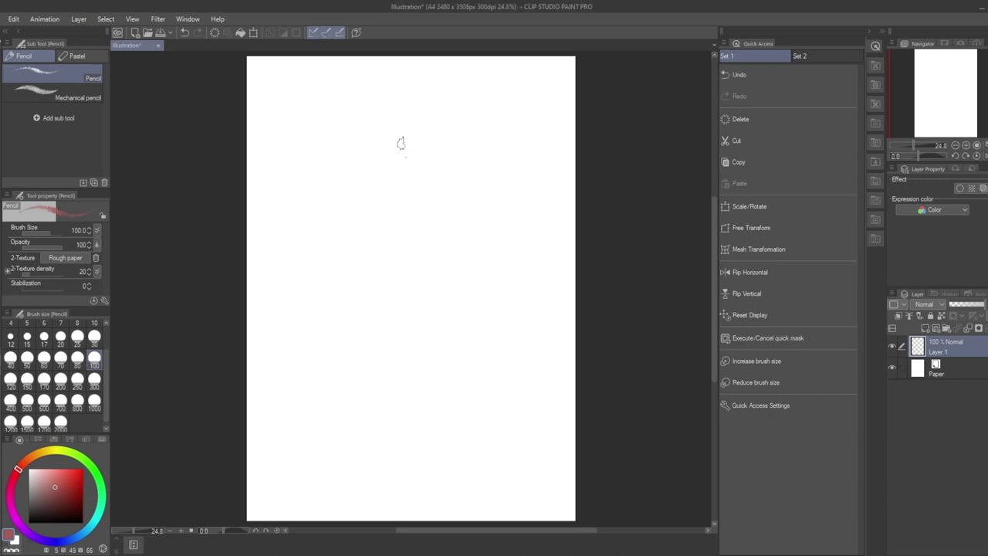
mouse_move(378, 127)
mouse_down()
mouse_move(388, 291)
mouse_move(443, 287)
mouse_move(501, 199)
mouse_move(455, 107)
mouse_move(517, 164)
mouse_up()
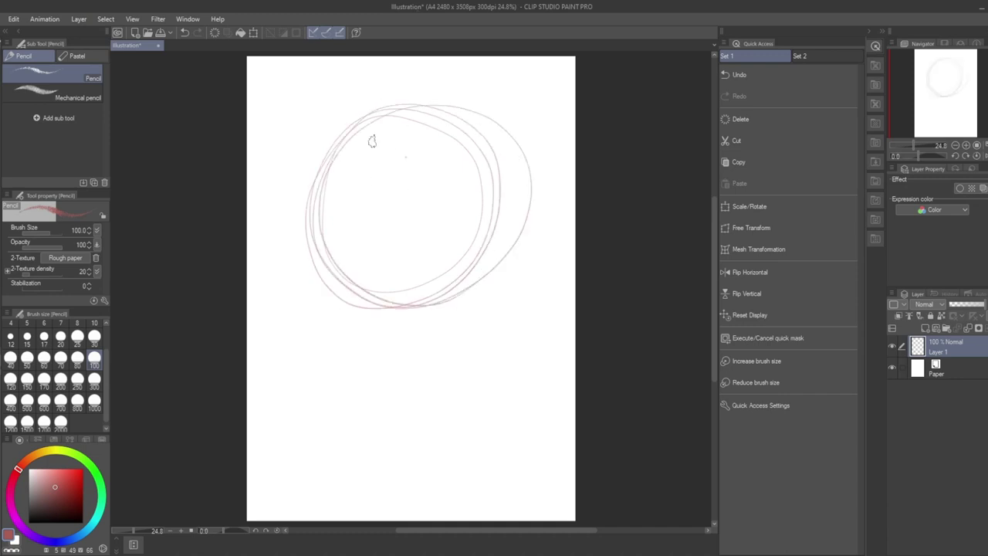
drag(372, 141, 409, 349)
mouse_move(340, 136)
mouse_down()
mouse_move(311, 201)
mouse_move(333, 302)
mouse_up()
mouse_move(317, 246)
mouse_down()
mouse_move(357, 347)
mouse_move(375, 362)
mouse_move(341, 302)
mouse_move(428, 395)
mouse_move(446, 390)
mouse_move(412, 390)
mouse_move(453, 391)
mouse_move(487, 347)
mouse_up()
mouse_move(508, 226)
mouse_down()
mouse_move(493, 334)
mouse_move(461, 373)
mouse_up()
Add an eye guide line on the face and long diagonal hair strokes along the side of the jaw
mouse_move(293, 208)
mouse_down()
mouse_move(356, 230)
mouse_move(387, 228)
mouse_move(419, 177)
mouse_up()
mouse_move(392, 207)
mouse_down()
mouse_move(423, 174)
mouse_move(493, 296)
mouse_up()
drag(447, 154, 515, 333)
drag(463, 173, 506, 300)
drag(491, 232, 525, 342)
drag(554, 250, 539, 330)
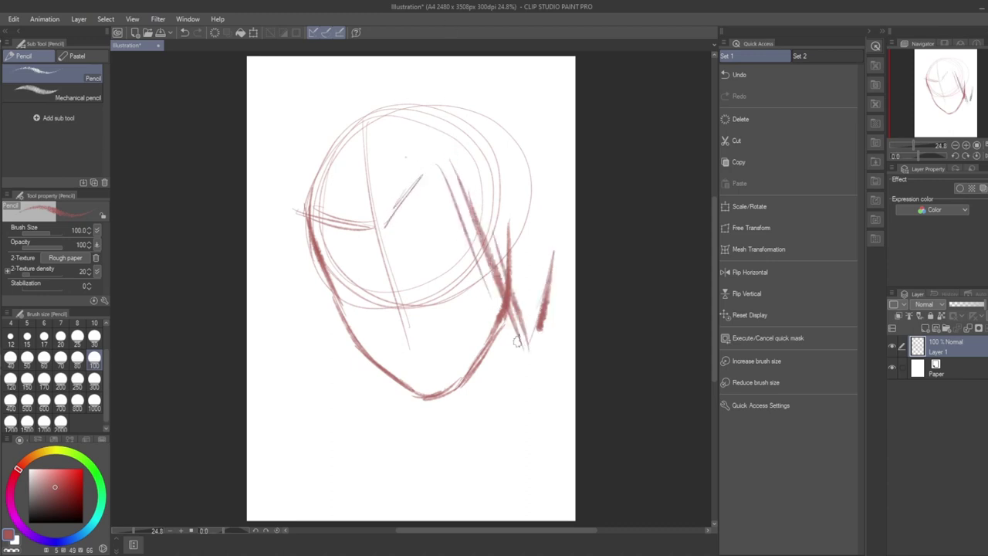
Sketch the outer hair contour down both sides of the head and over the crown
drag(276, 193, 370, 429)
drag(380, 369, 365, 441)
mouse_move(321, 114)
mouse_down()
mouse_move(295, 199)
mouse_move(322, 284)
mouse_up()
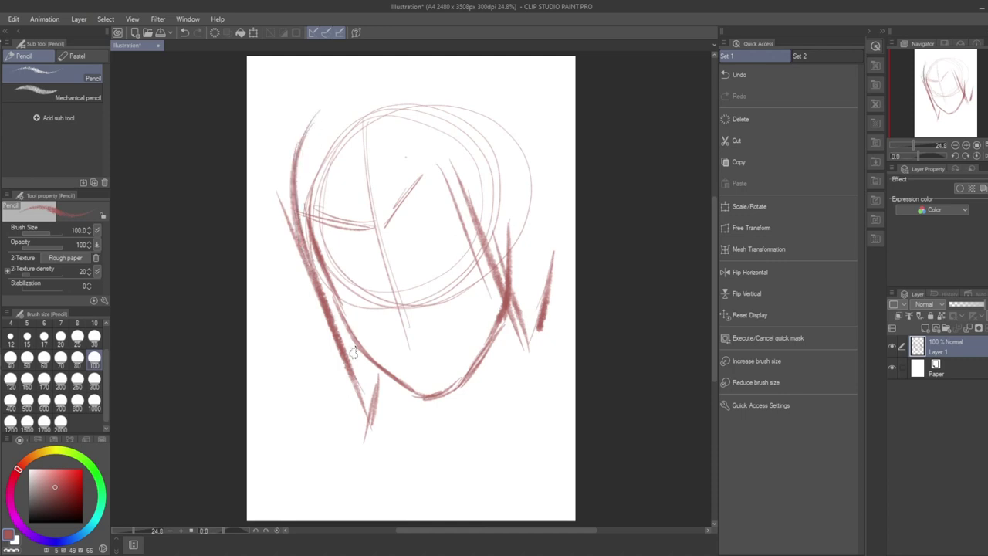
drag(426, 60, 532, 90)
drag(482, 66, 532, 161)
drag(533, 102, 545, 213)
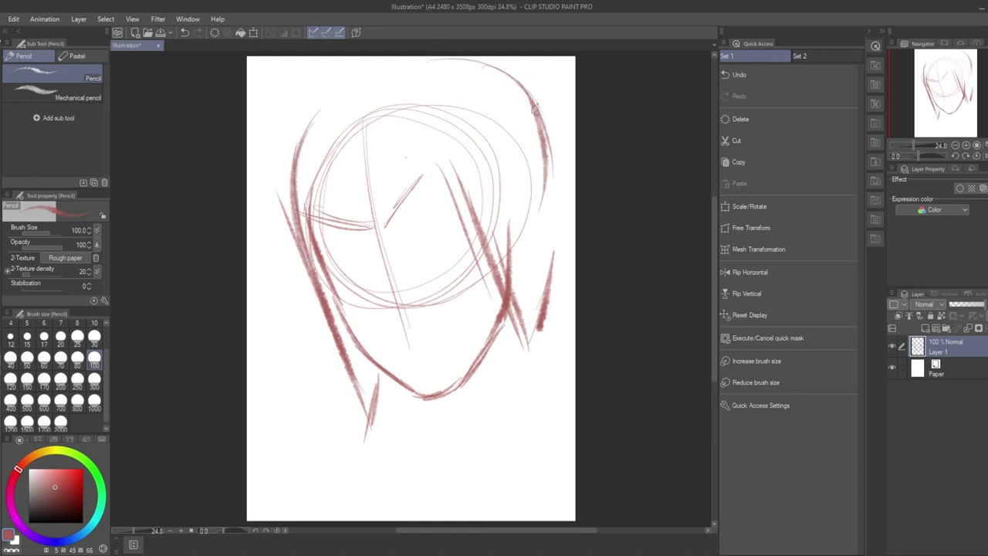
drag(541, 174, 566, 277)
drag(561, 255, 535, 339)
drag(546, 306, 524, 357)
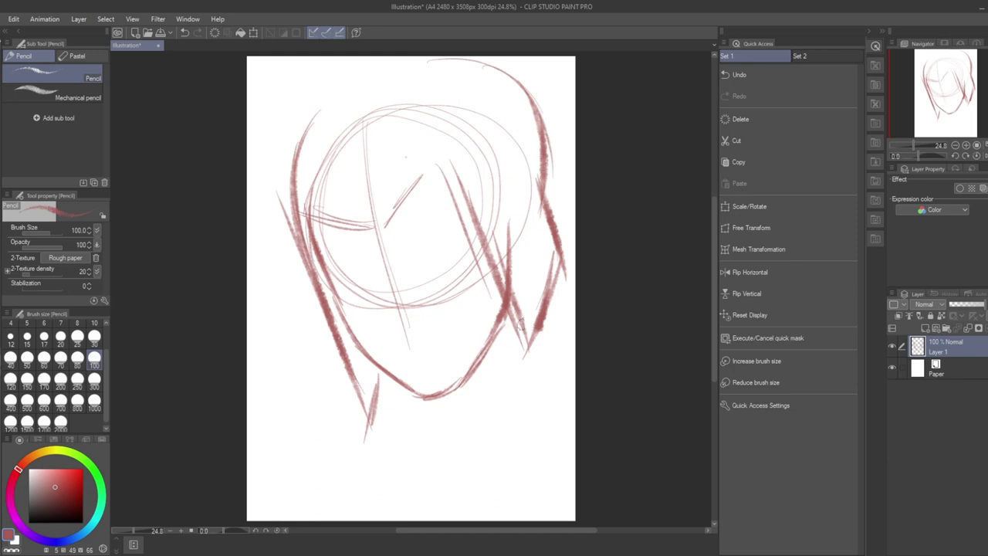
Sketch neck and shoulder lines below the jaw, and clear the whole drawing from the layer
drag(503, 318, 519, 384)
drag(416, 389, 422, 463)
drag(503, 340, 473, 450)
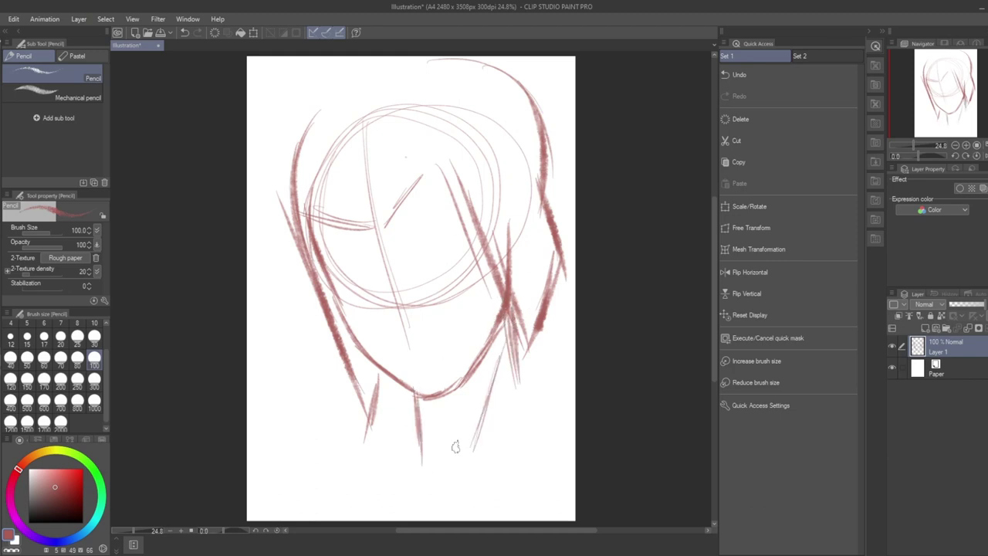
mouse_move(262, 442)
mouse_down()
mouse_move(272, 407)
mouse_move(341, 401)
mouse_move(416, 422)
mouse_up()
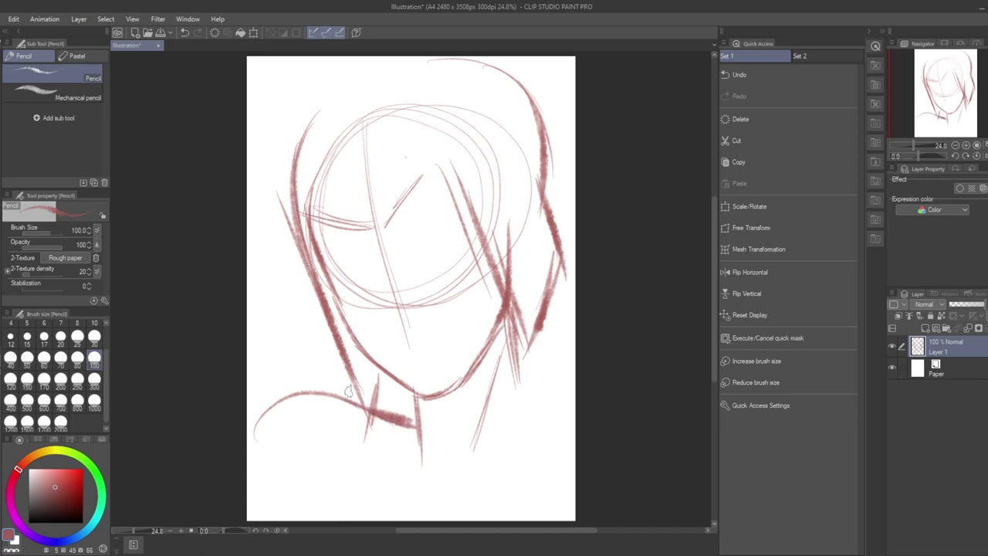
key(Delete)
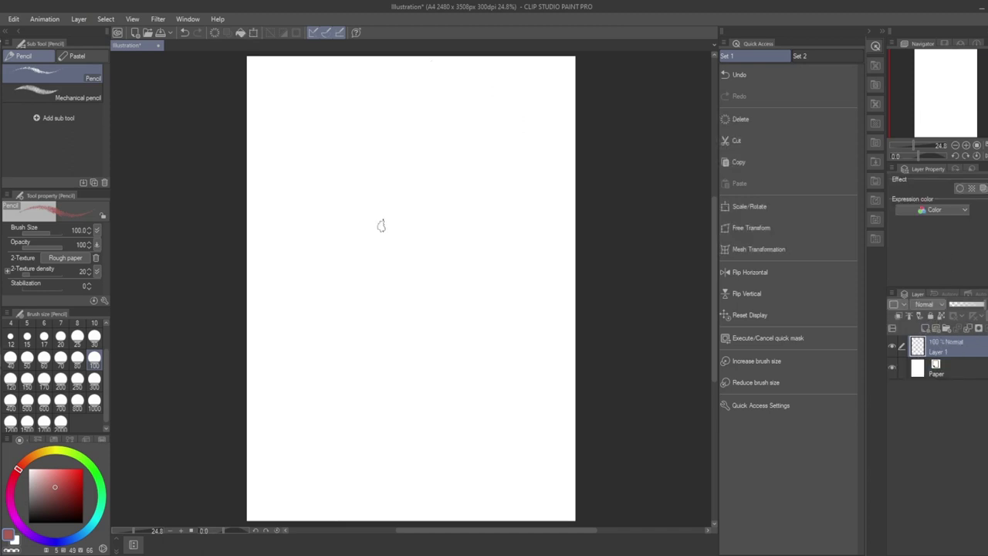
Sketch a smaller head circle with crossing vertical and horizontal guide lines
drag(394, 164, 428, 259)
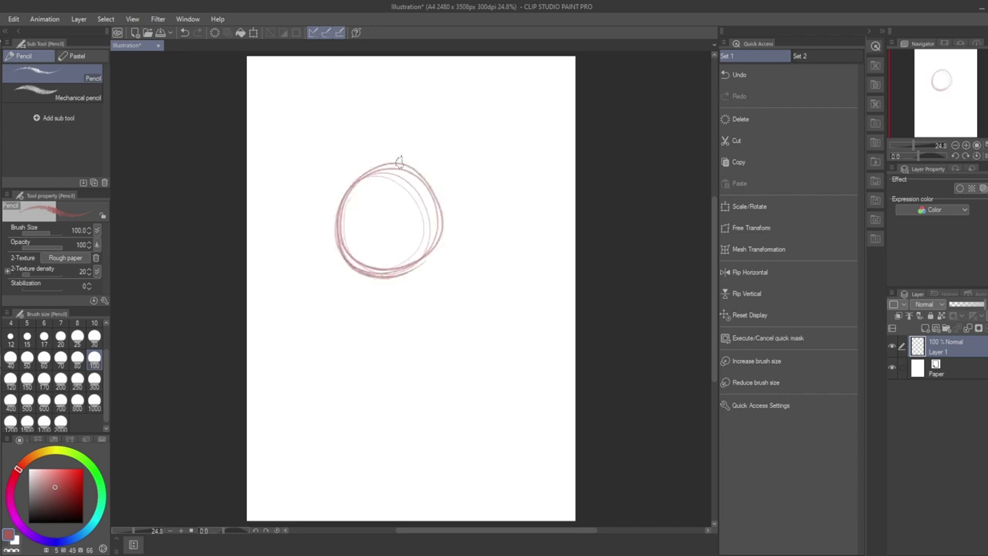
drag(397, 161, 388, 327)
drag(387, 234, 452, 229)
Draw the face sides and tapered jaw on the small head, and clear the sketch from the layer
drag(342, 190, 346, 276)
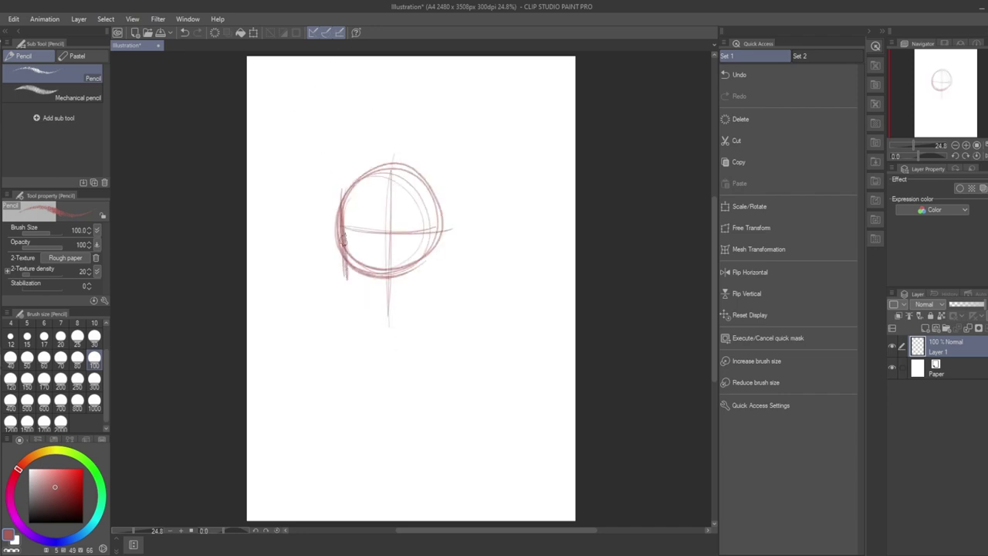
mouse_move(340, 212)
mouse_down()
mouse_move(360, 296)
mouse_move(345, 277)
mouse_move(392, 309)
mouse_move(430, 283)
mouse_up()
drag(439, 208, 428, 287)
drag(439, 234, 427, 287)
drag(426, 288, 393, 313)
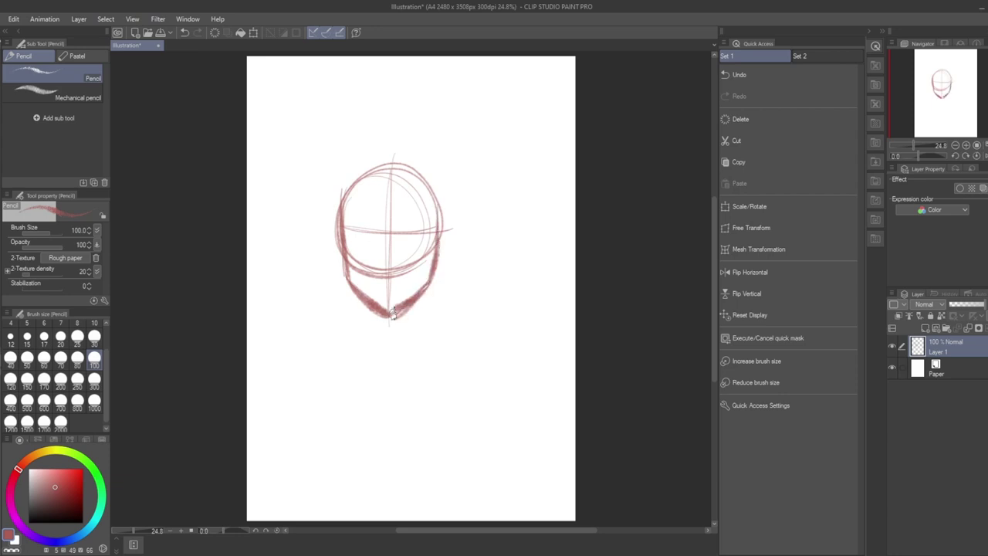
drag(434, 199, 430, 282)
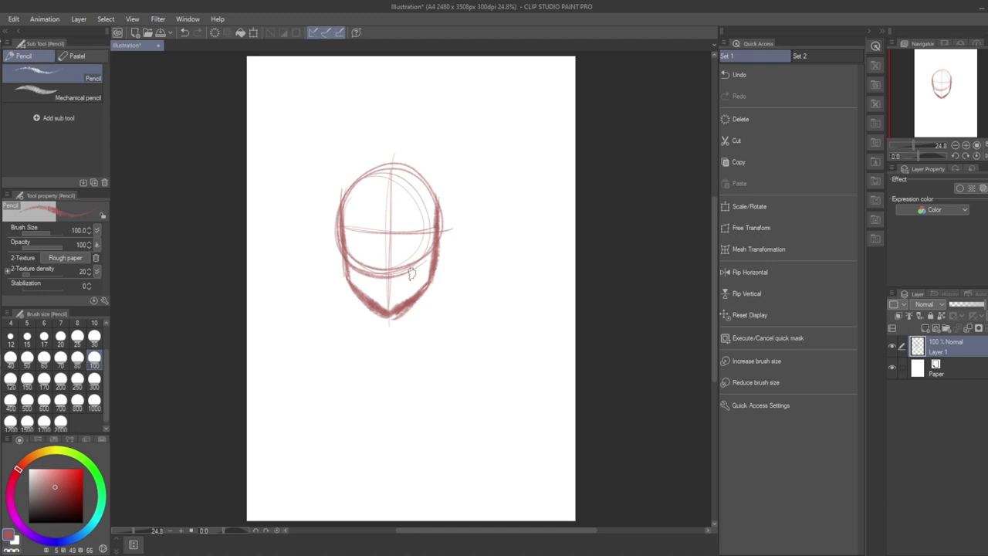
click(938, 316)
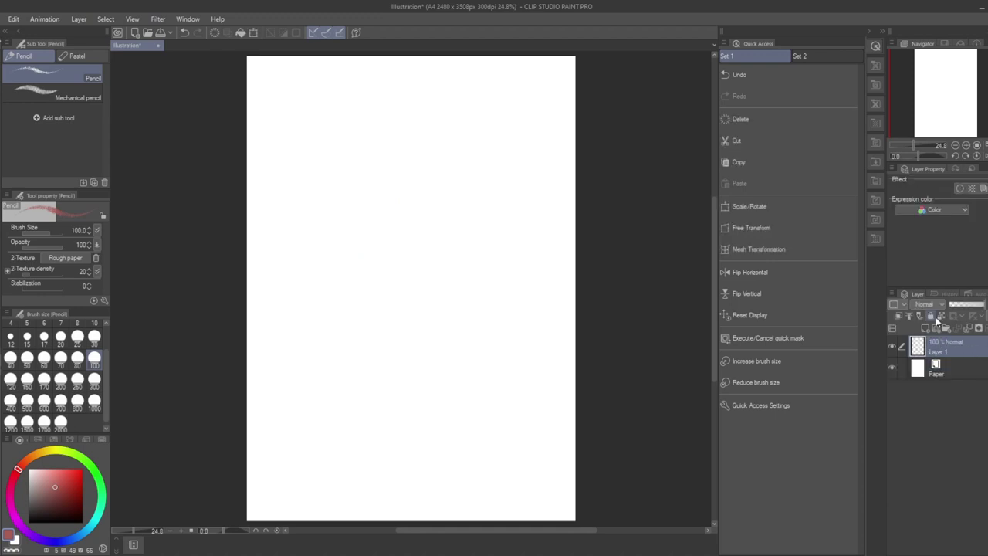
Sketch a head circle with crossing guide lines and a second construction circle directly below it, linked by a vertical line
mouse_move(943, 80)
mouse_down()
mouse_move(952, 84)
mouse_move(950, 75)
mouse_up()
mouse_move(399, 161)
mouse_down()
mouse_move(344, 293)
mouse_move(384, 162)
mouse_move(400, 162)
mouse_move(400, 332)
mouse_up()
drag(312, 246, 486, 250)
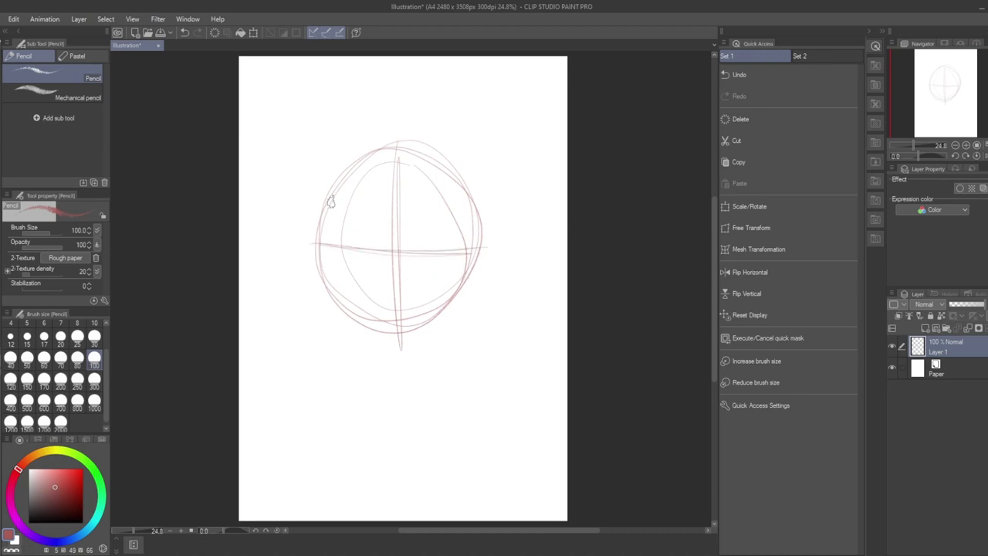
drag(335, 182, 329, 228)
mouse_move(394, 377)
mouse_down()
mouse_move(456, 453)
mouse_move(481, 417)
mouse_move(350, 366)
mouse_up()
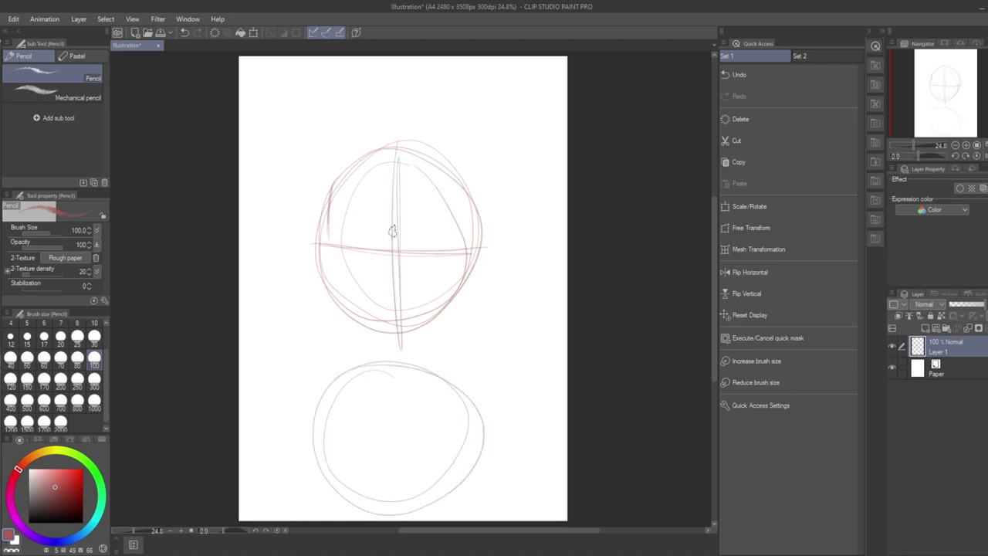
drag(388, 311, 387, 426)
Outline the face over the head circle with a tapered jaw, side contours and curved upper head edges
mouse_move(344, 170)
mouse_down()
mouse_move(331, 203)
mouse_move(345, 325)
mouse_move(339, 280)
mouse_move(369, 349)
mouse_move(341, 301)
mouse_move(390, 357)
mouse_up()
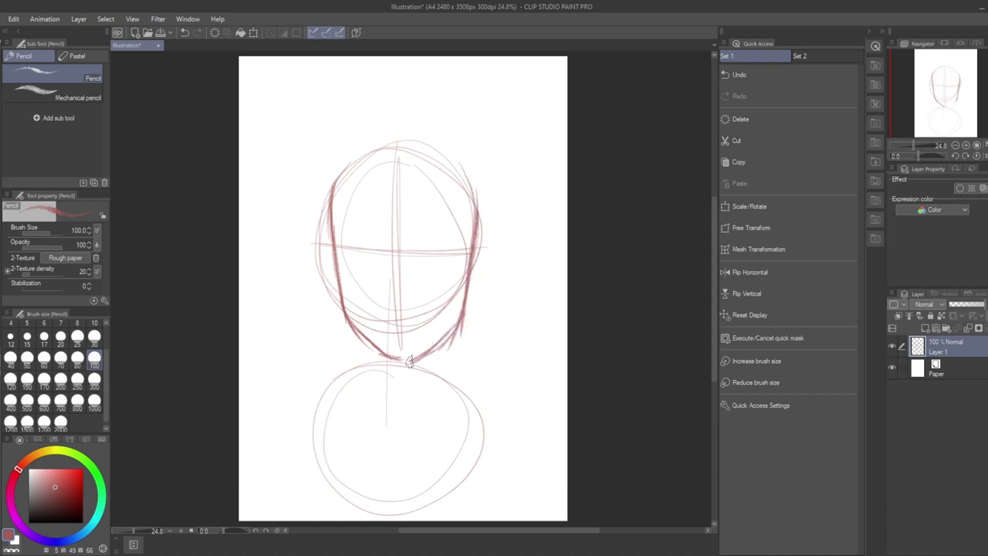
mouse_move(439, 342)
mouse_down()
mouse_move(361, 337)
mouse_move(415, 358)
mouse_up()
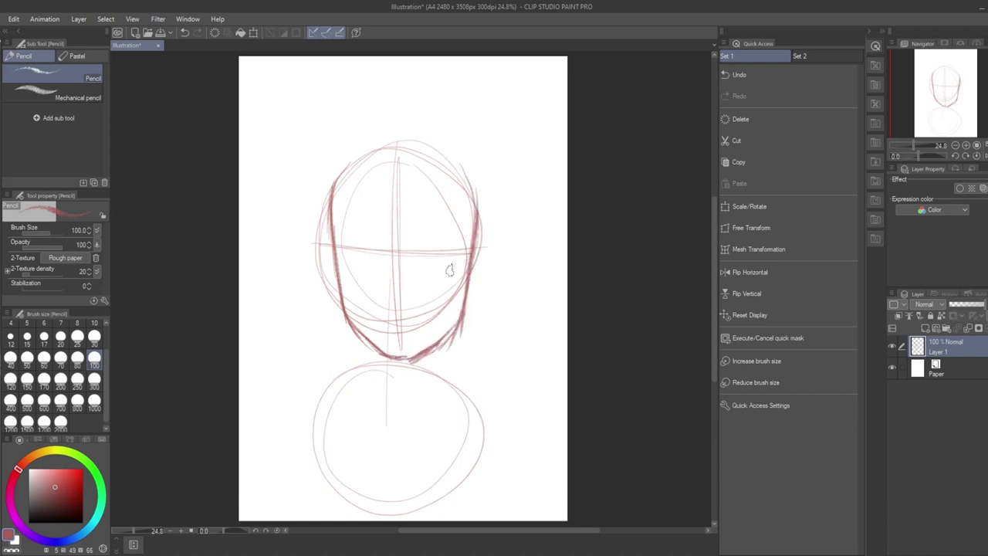
drag(371, 152, 335, 222)
drag(344, 165, 339, 306)
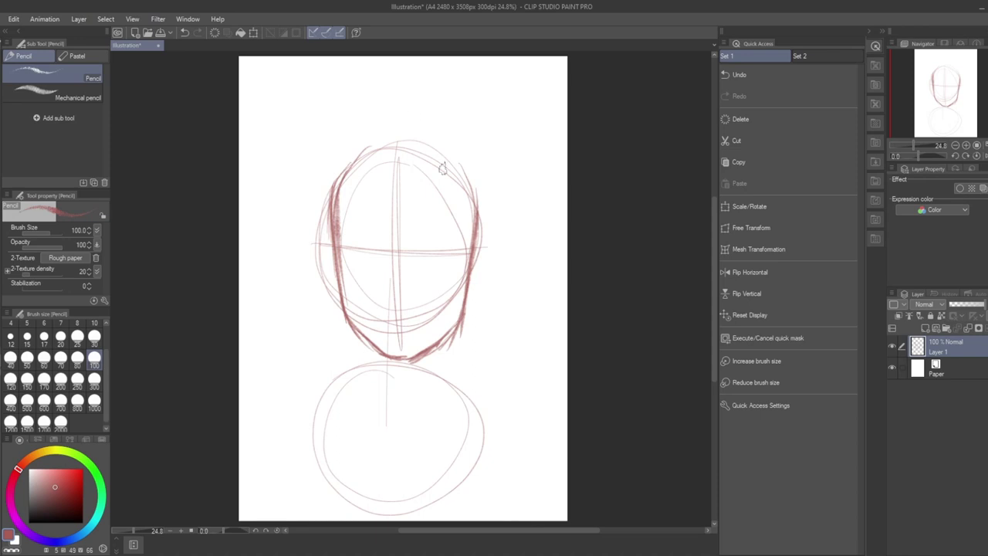
drag(425, 139, 474, 203)
drag(451, 148, 476, 230)
mouse_move(382, 136)
mouse_down()
mouse_move(342, 192)
mouse_move(336, 230)
mouse_up()
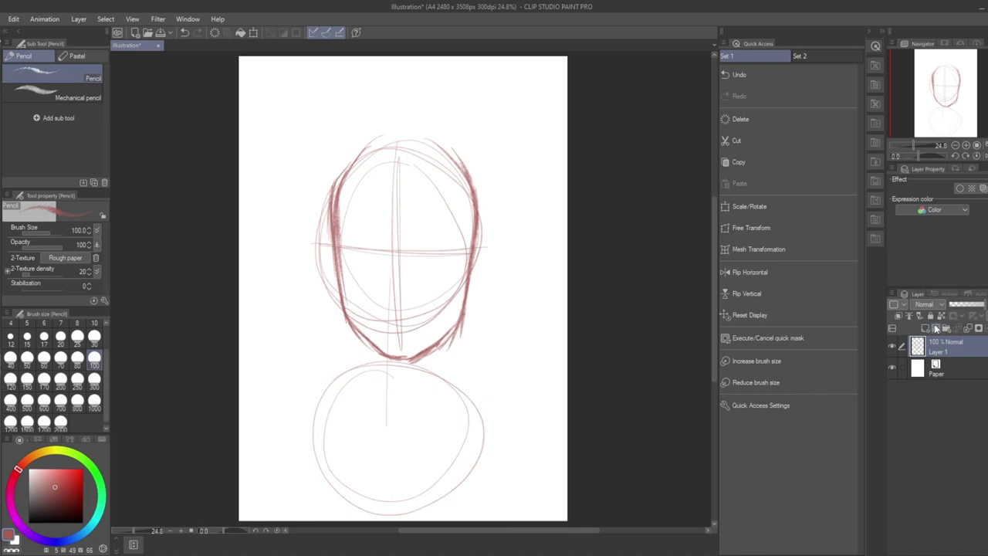
Add a new layer above the construction sketch and draw a V-shaped hairline with angled temples on the forehead
click(936, 329)
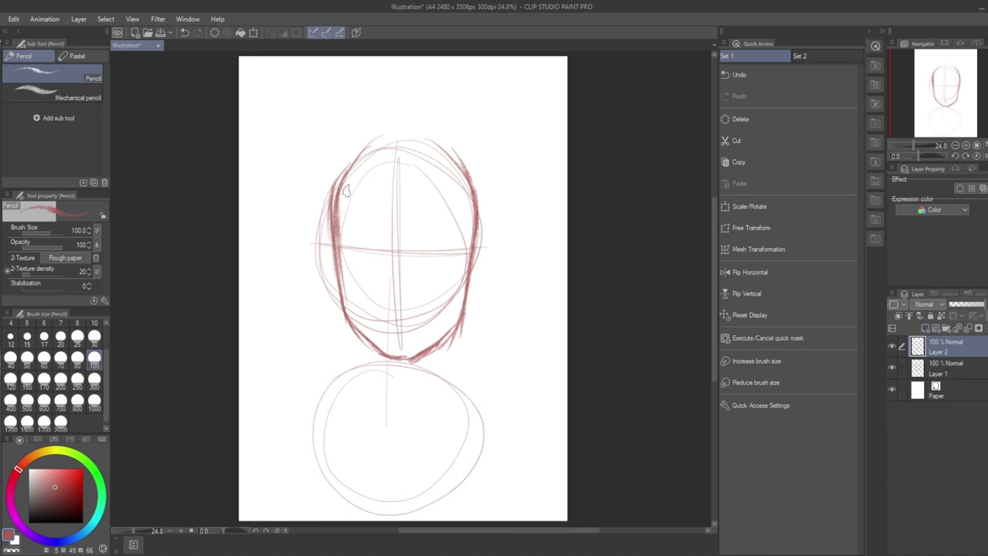
mouse_move(353, 190)
mouse_down()
mouse_move(399, 221)
mouse_move(453, 189)
mouse_up()
drag(405, 222, 453, 188)
mouse_move(349, 190)
mouse_down()
mouse_move(413, 225)
mouse_move(403, 223)
mouse_up()
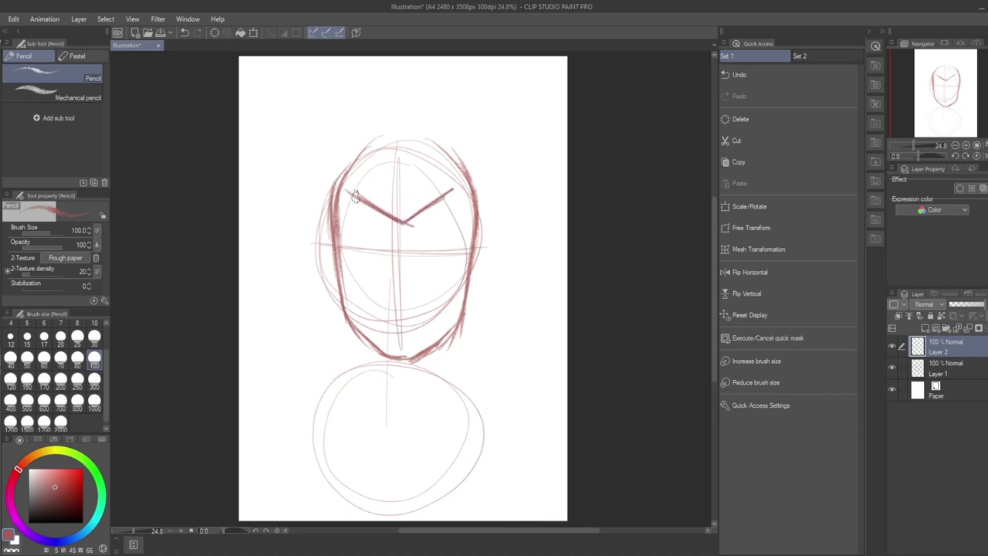
drag(355, 196, 332, 238)
drag(331, 235, 350, 204)
drag(454, 193, 477, 236)
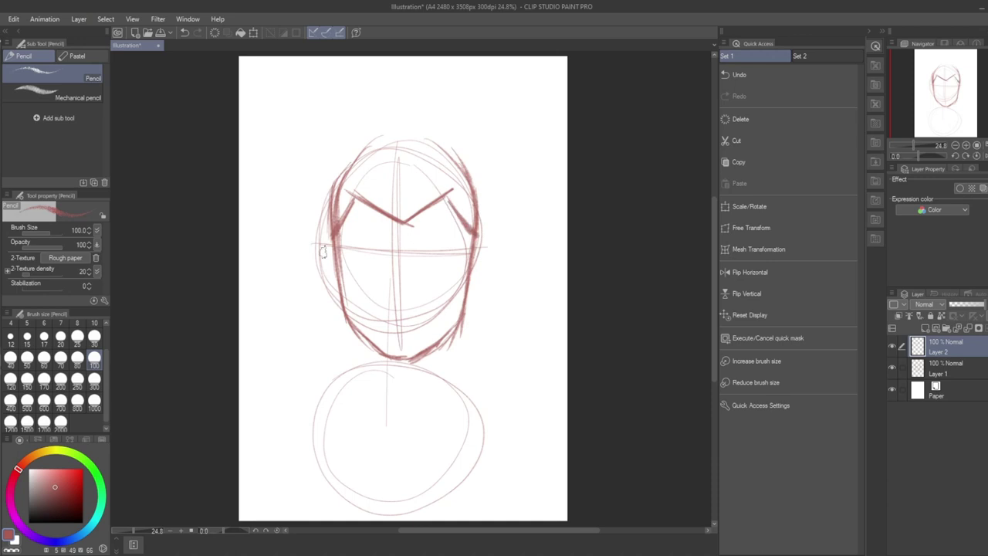
Draw long hair strands hanging down both sides of the face to jaw level
mouse_move(335, 228)
mouse_down()
mouse_move(347, 335)
mouse_move(316, 198)
mouse_move(324, 298)
mouse_up()
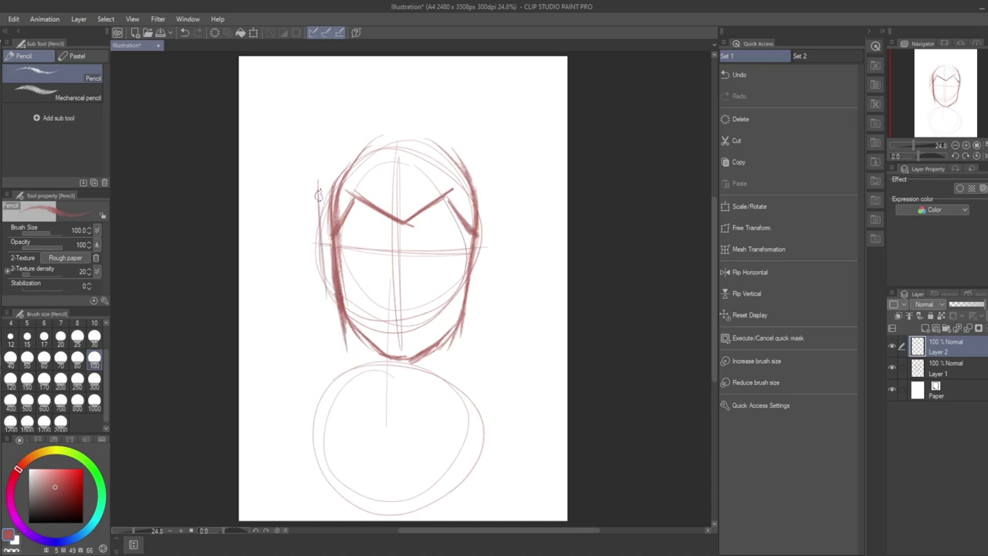
mouse_move(318, 193)
mouse_down()
mouse_move(331, 324)
mouse_move(330, 297)
mouse_move(349, 354)
mouse_up()
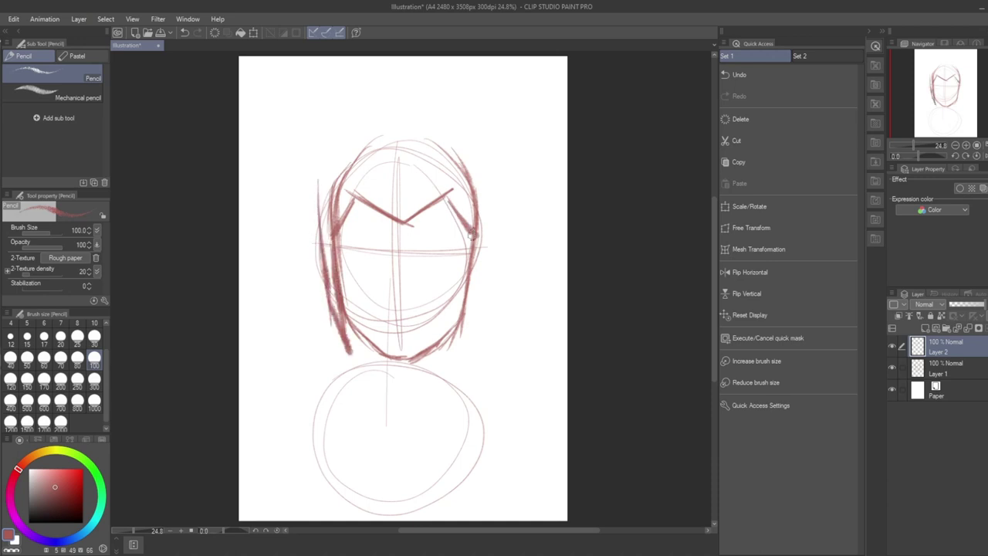
drag(471, 235, 463, 349)
drag(470, 261, 461, 355)
drag(483, 165, 475, 341)
drag(486, 208, 480, 327)
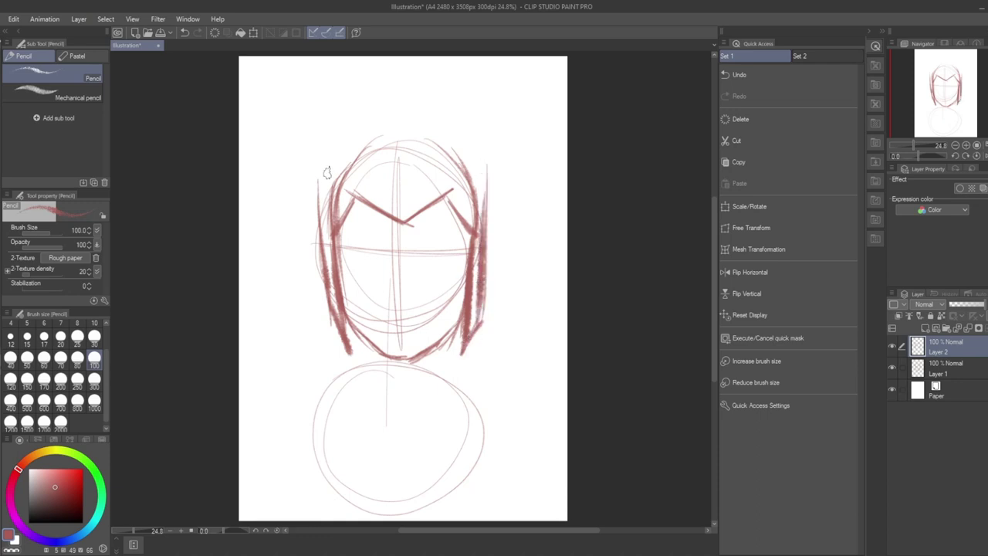
Outline the top of the hair and sketch a topknot above the crown
drag(319, 189, 371, 128)
drag(402, 122, 478, 164)
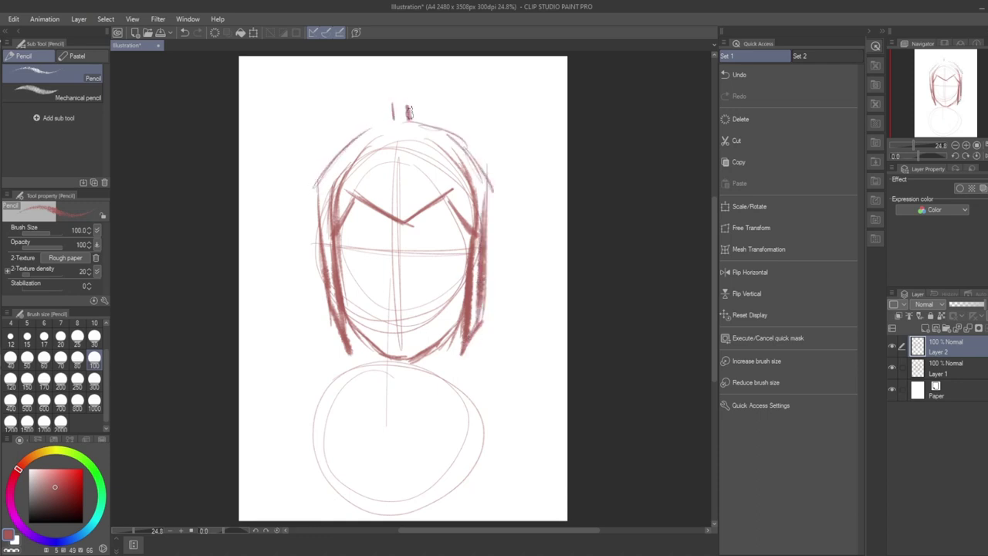
mouse_move(389, 110)
mouse_down()
mouse_move(378, 68)
mouse_move(410, 56)
mouse_move(409, 108)
mouse_move(397, 116)
mouse_move(396, 63)
mouse_move(390, 97)
mouse_up()
drag(409, 54, 407, 94)
drag(415, 66, 395, 111)
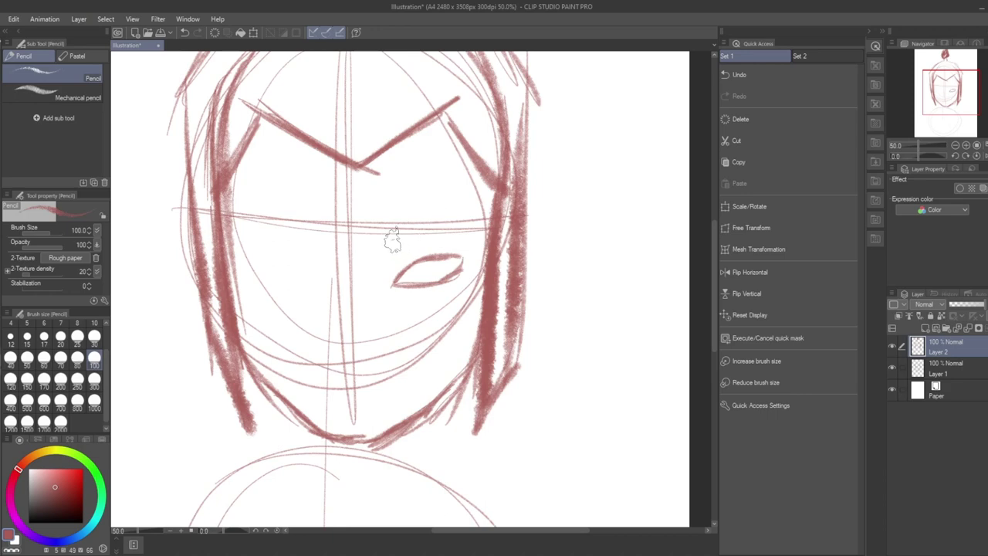
Sketch thick, slanted eyebrows and a pair of narrow eyes with irises just below the horizontal guide line
drag(386, 246, 461, 202)
mouse_move(417, 230)
mouse_down()
mouse_move(480, 199)
mouse_move(411, 218)
mouse_move(426, 202)
mouse_up()
mouse_move(241, 210)
mouse_down()
mouse_move(334, 251)
mouse_move(324, 245)
mouse_up()
mouse_move(278, 220)
mouse_down()
mouse_move(340, 258)
mouse_move(316, 243)
mouse_up()
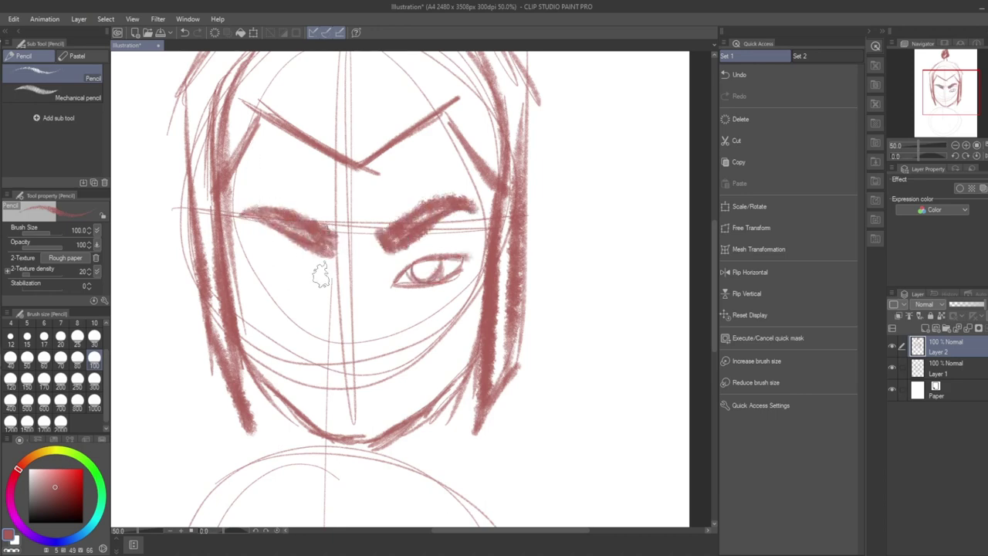
mouse_move(322, 283)
mouse_down()
mouse_move(293, 260)
mouse_move(264, 259)
mouse_move(319, 272)
mouse_up()
drag(258, 261, 322, 287)
mouse_move(253, 260)
mouse_down()
mouse_move(326, 275)
mouse_move(290, 283)
mouse_move(299, 286)
mouse_move(309, 267)
mouse_up()
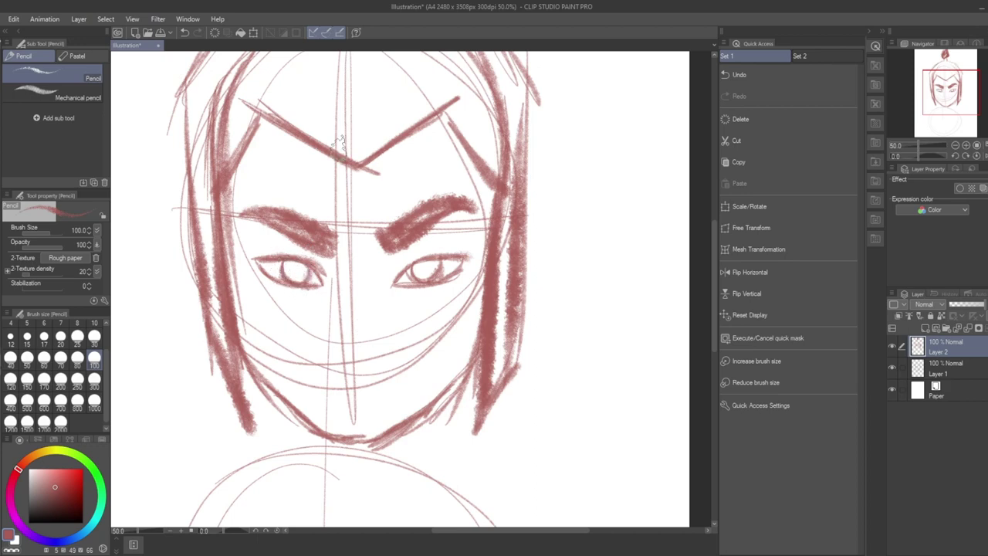
Complete the facial features with a nose and nostrils, a short mouth line and darker upper eyelids
drag(359, 245, 364, 328)
mouse_move(339, 263)
mouse_down()
mouse_move(350, 320)
mouse_move(331, 344)
mouse_move(345, 351)
mouse_up()
drag(358, 351, 374, 348)
mouse_move(379, 330)
mouse_down()
mouse_move(378, 341)
mouse_move(364, 341)
mouse_move(367, 326)
mouse_move(376, 345)
mouse_up()
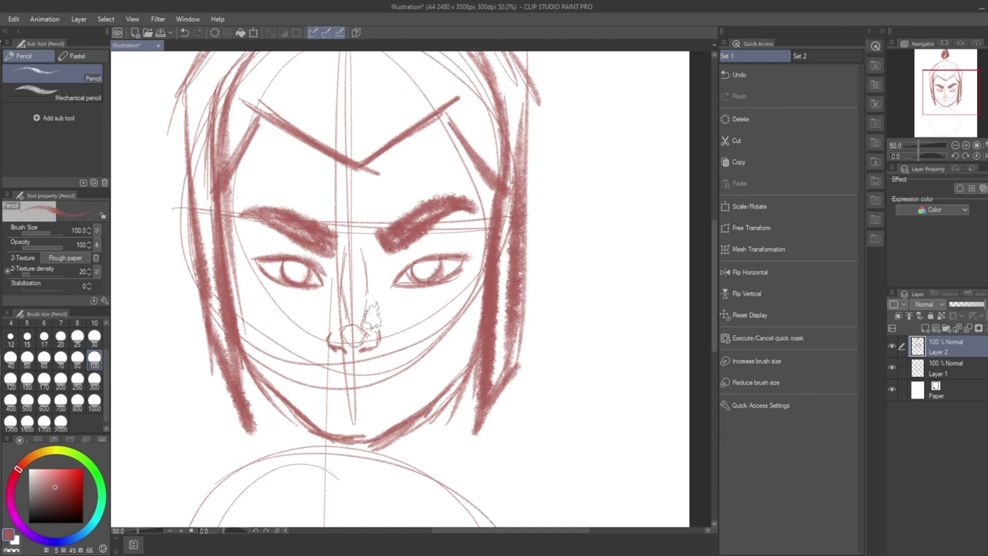
drag(320, 381, 392, 392)
mouse_move(263, 267)
mouse_down()
mouse_move(321, 263)
mouse_move(309, 249)
mouse_up()
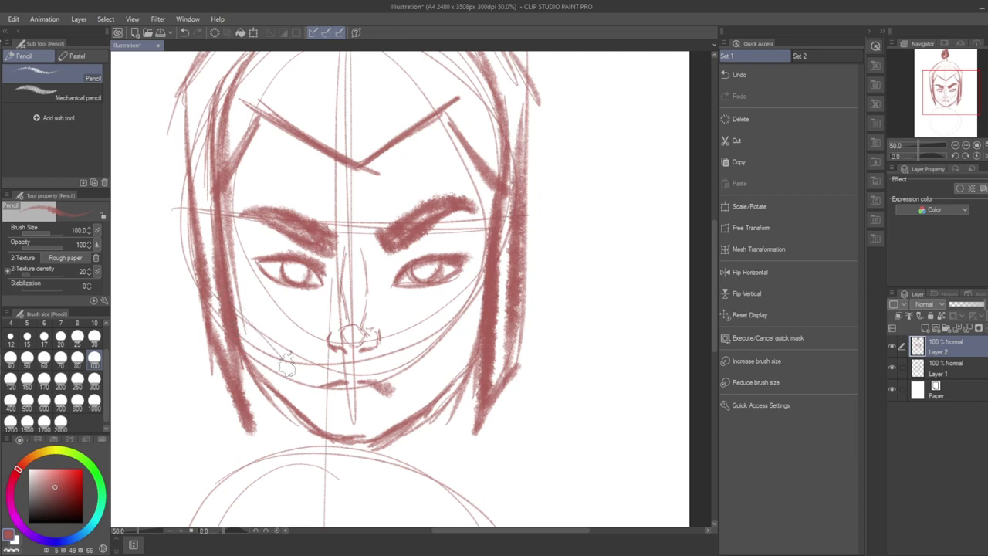
Sketch the cheekbone and hollow cheek lines on both sides of the mouth, running down to the jaw
drag(272, 340, 306, 417)
mouse_move(244, 320)
mouse_down()
mouse_move(249, 363)
mouse_move(284, 405)
mouse_move(268, 378)
mouse_up()
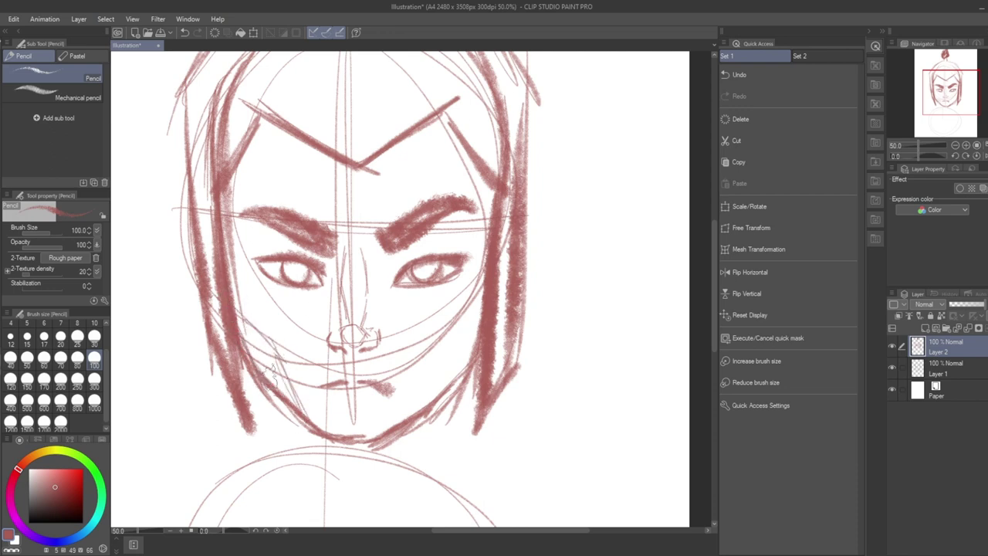
mouse_move(479, 315)
mouse_down()
mouse_move(459, 385)
mouse_move(421, 420)
mouse_up()
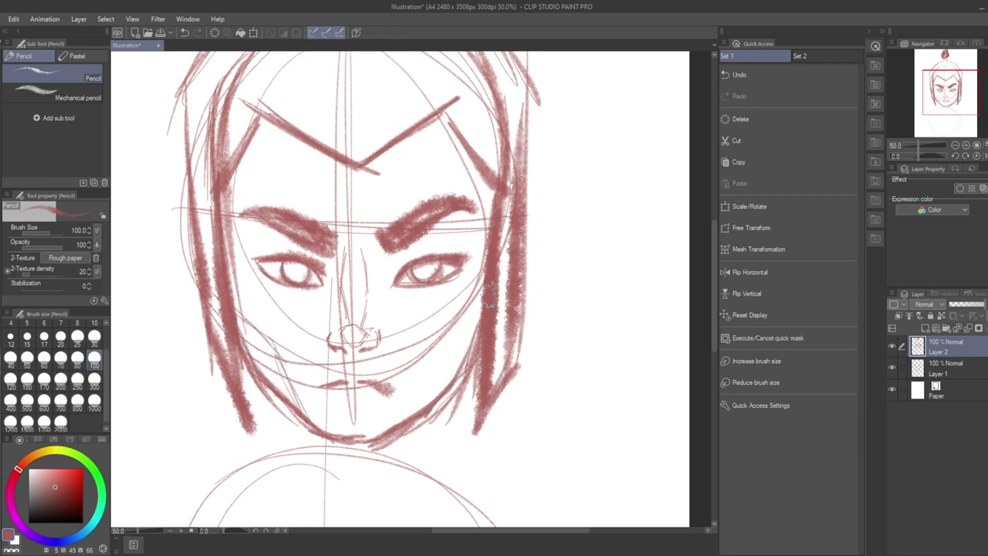
drag(482, 299, 423, 415)
mouse_move(234, 300)
mouse_down()
mouse_move(278, 336)
mouse_move(299, 415)
mouse_up()
drag(483, 279, 438, 345)
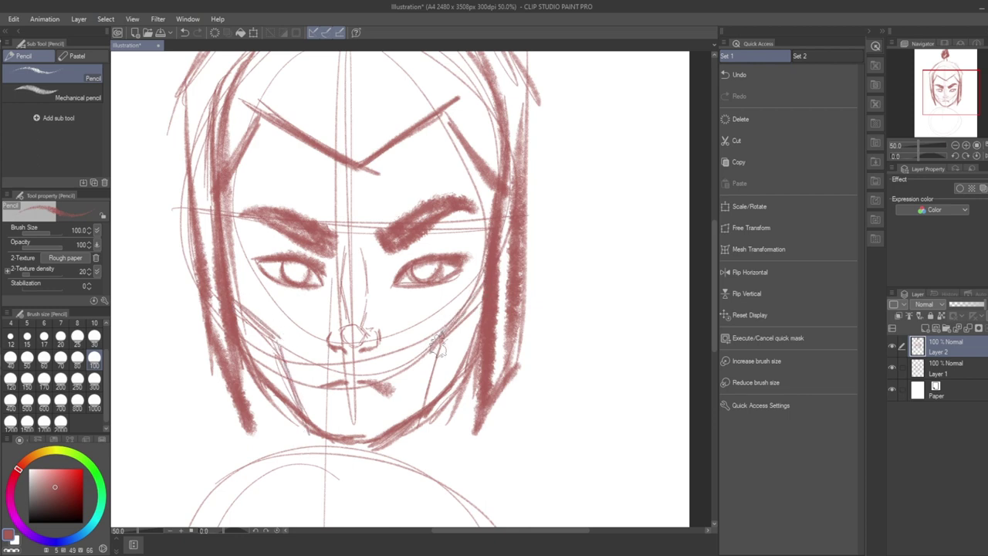
Sketch a diamond ornament on the forehead just above the pointed hairline
scroll(432, 347, down, 2)
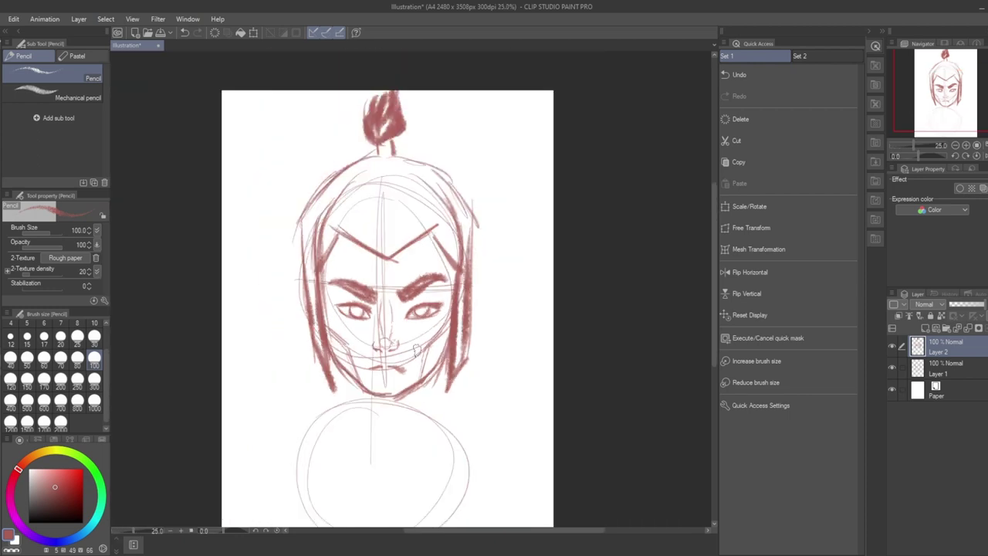
scroll(415, 350, up, 1)
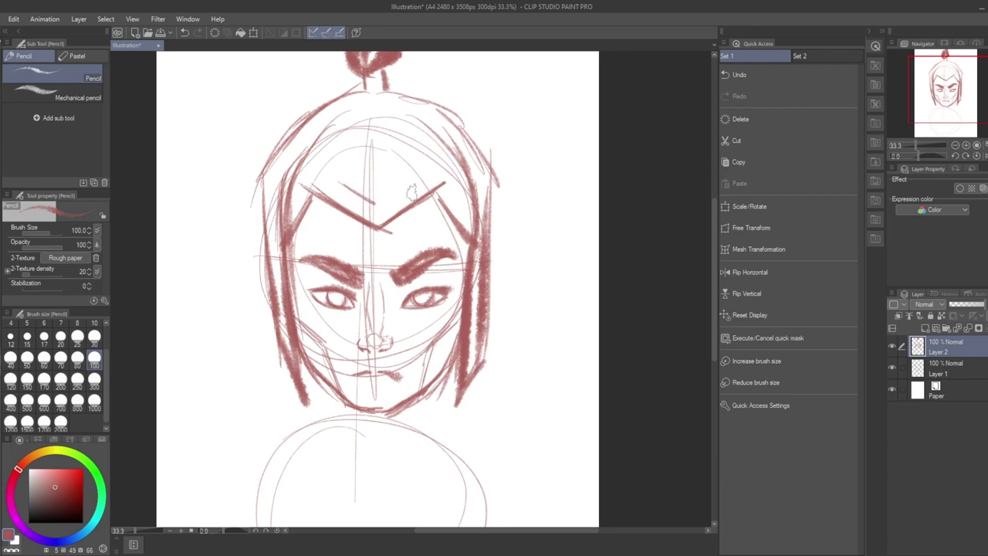
mouse_move(409, 182)
mouse_down()
mouse_move(382, 205)
mouse_move(372, 158)
mouse_up()
drag(372, 159, 413, 183)
Sketch the neck and the shoulder lines sloping outward from its base over the body circle
scroll(359, 159, down, 1)
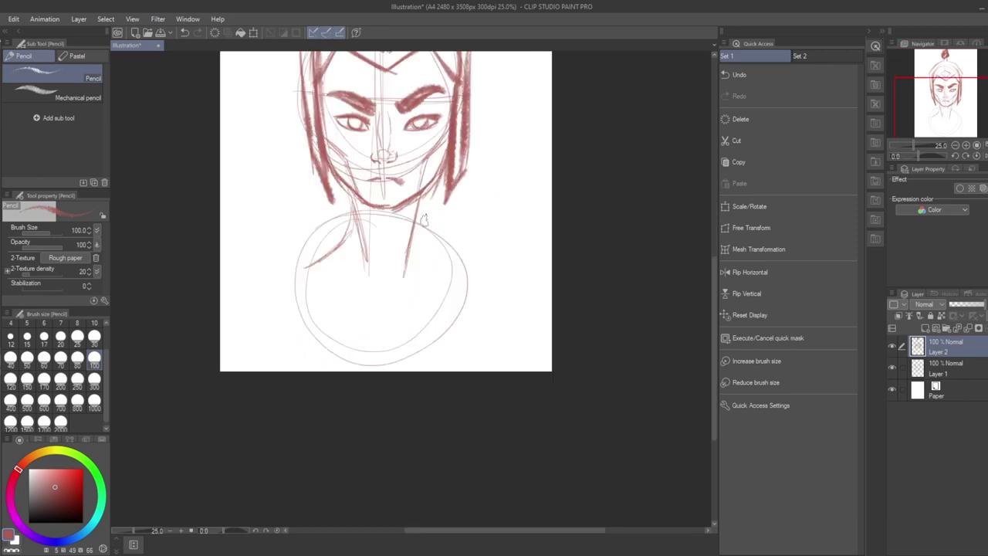
mouse_move(417, 203)
mouse_down()
mouse_move(421, 234)
mouse_move(458, 256)
mouse_up()
mouse_move(424, 230)
mouse_down()
mouse_move(494, 270)
mouse_move(483, 263)
mouse_up()
mouse_move(350, 193)
mouse_down()
mouse_move(350, 230)
mouse_move(269, 281)
mouse_move(357, 338)
mouse_up()
Close the bust with two diagonal lines meeting in a point at the chest and thicken both shoulder slopes
drag(251, 272, 383, 347)
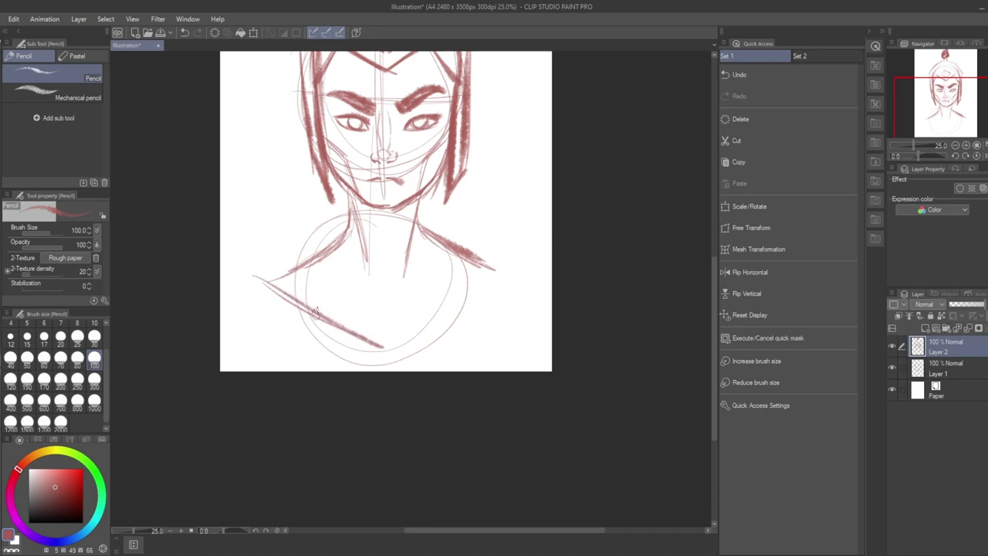
drag(280, 292, 389, 347)
drag(501, 289, 395, 355)
mouse_move(420, 223)
mouse_down()
mouse_move(467, 262)
mouse_move(505, 278)
mouse_up()
mouse_move(348, 199)
mouse_down()
mouse_move(347, 234)
mouse_move(329, 247)
mouse_up()
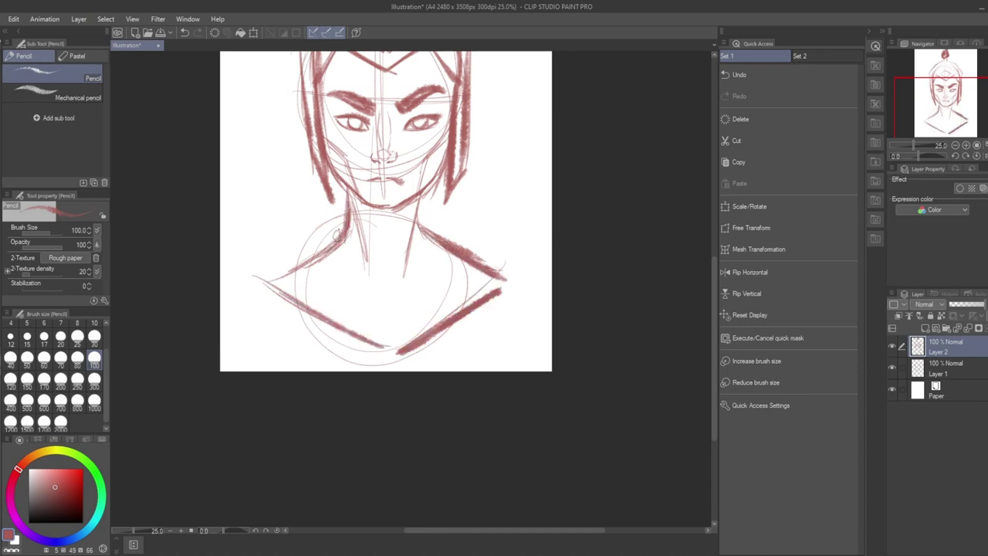
drag(330, 247, 284, 278)
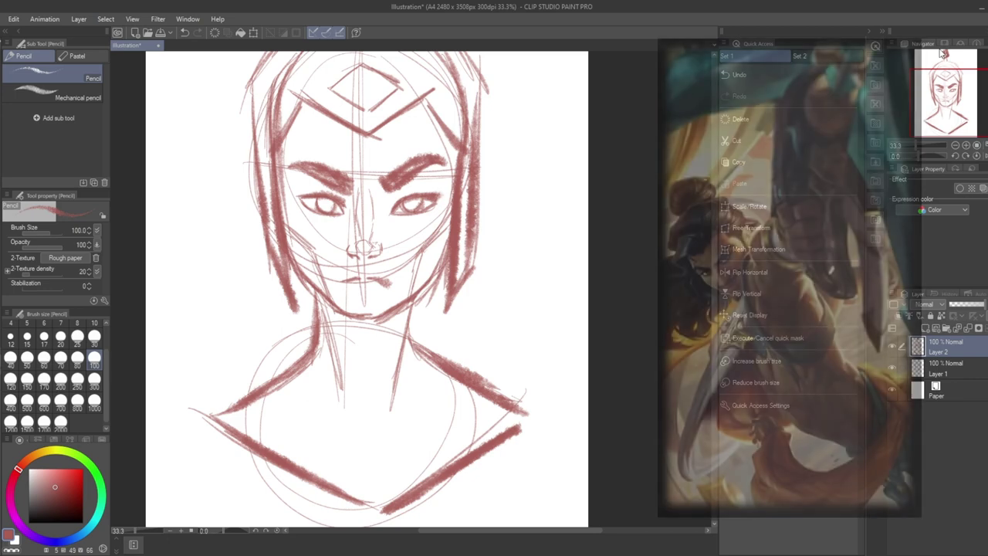
Lasso the hair, topknot and forehead diamond and lower them closer to the eyebrows
drag(953, 75, 948, 68)
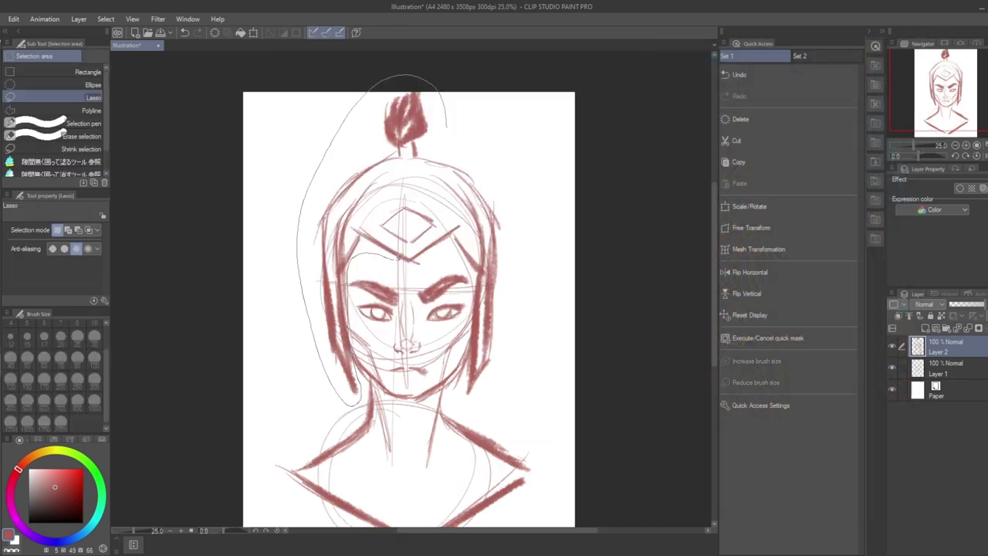
mouse_move(394, 257)
mouse_down()
mouse_move(465, 255)
mouse_move(475, 290)
mouse_up()
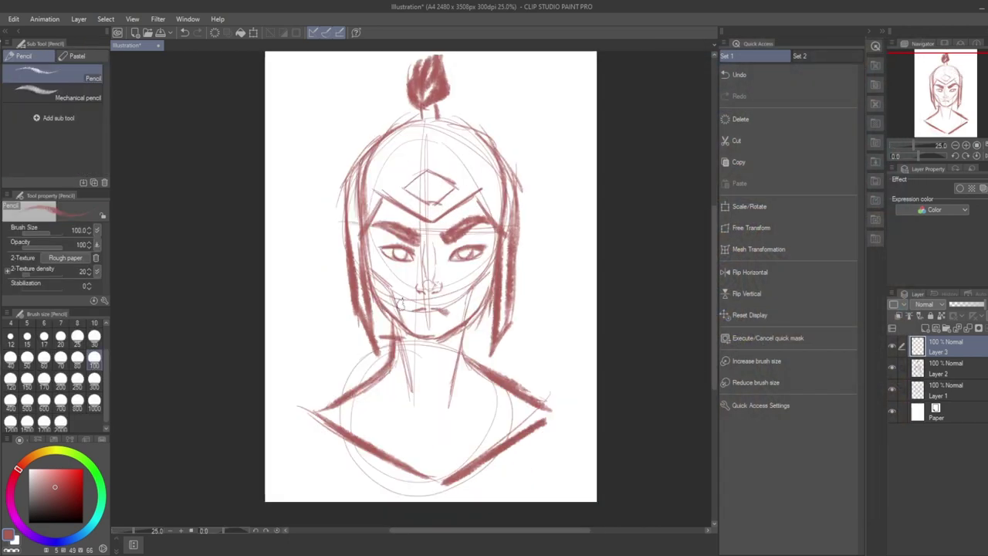
On a separate layer, sketch a high collar around the neck with a narrow V-shaped opening down the chest
drag(378, 339, 433, 353)
drag(440, 352, 478, 342)
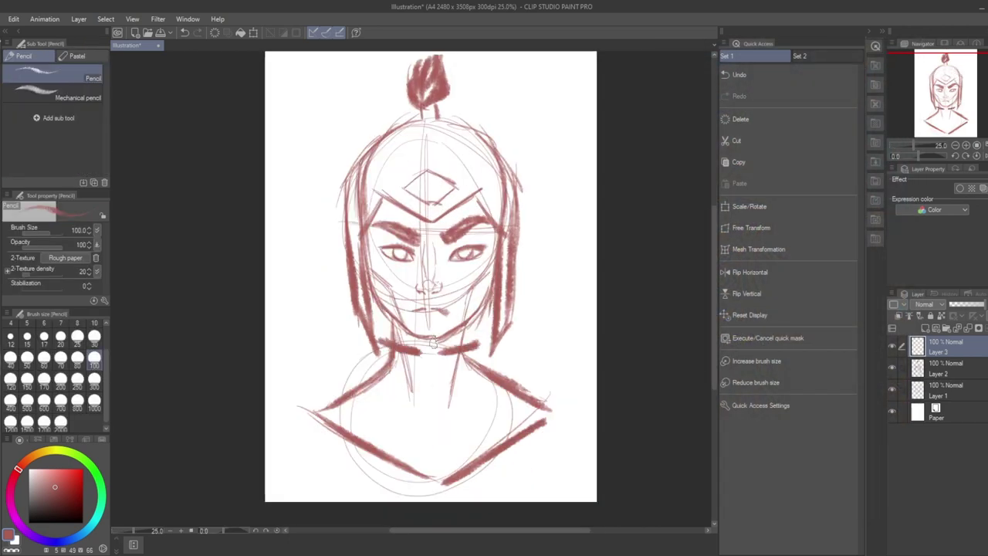
drag(414, 355, 424, 438)
drag(443, 354, 428, 440)
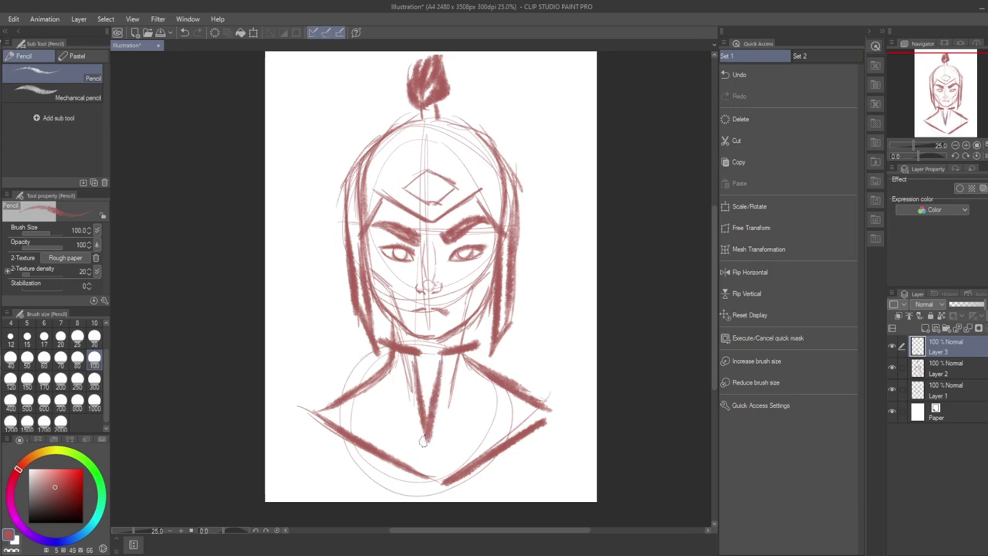
drag(482, 340, 481, 364)
Ink the pointed hairline, both side locks and the rounded crown in black with a size 30 pen brush
click(29, 522)
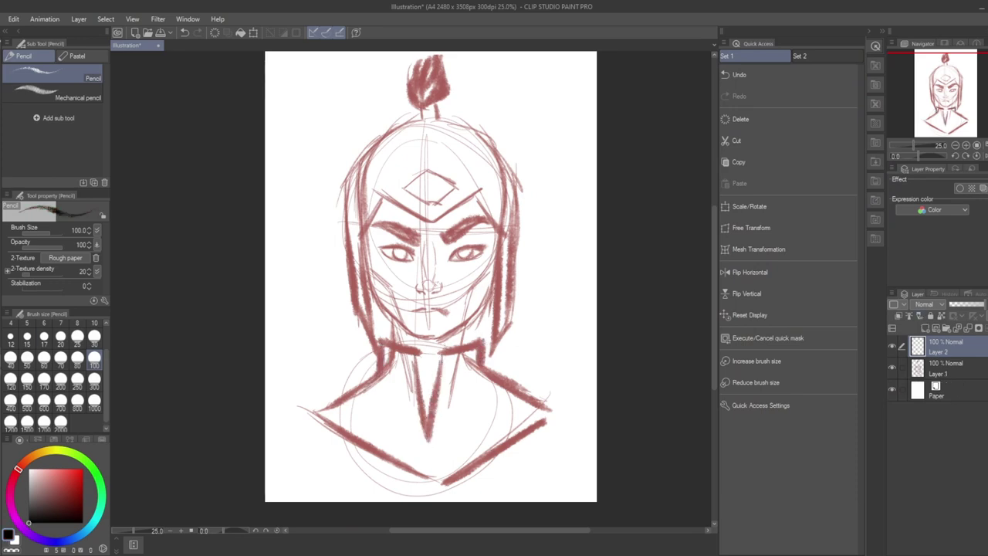
key(p)
click(75, 172)
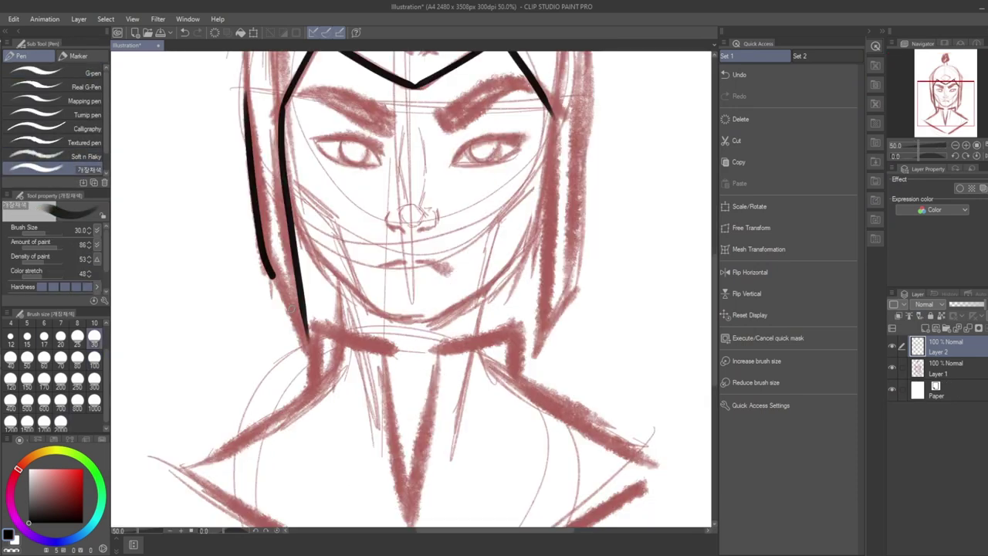
drag(287, 277, 308, 341)
drag(551, 113, 540, 340)
mouse_move(590, 66)
mouse_down()
mouse_move(573, 288)
mouse_move(538, 336)
mouse_up()
drag(946, 108, 945, 91)
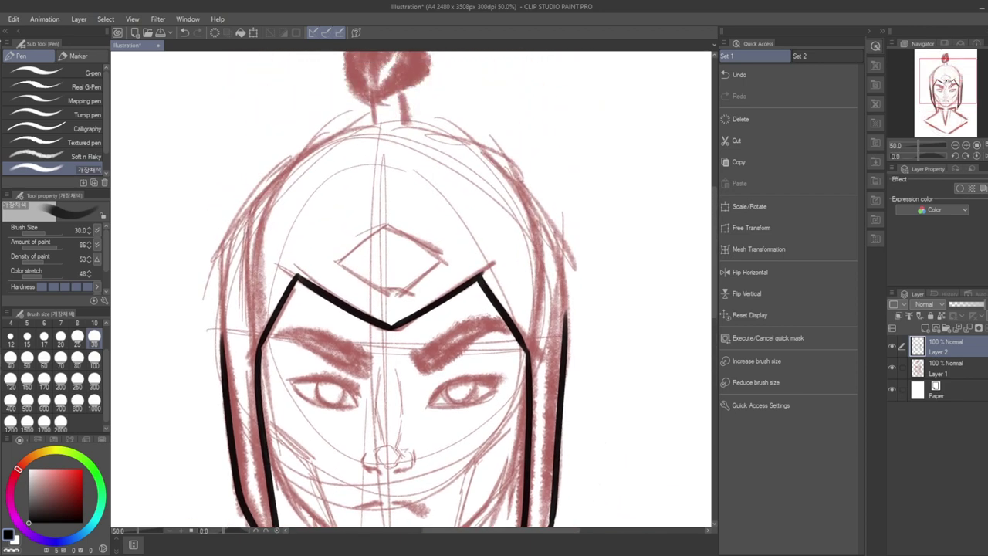
mouse_move(392, 120)
mouse_down()
mouse_move(444, 130)
mouse_move(532, 205)
mouse_move(566, 271)
mouse_move(556, 400)
mouse_up()
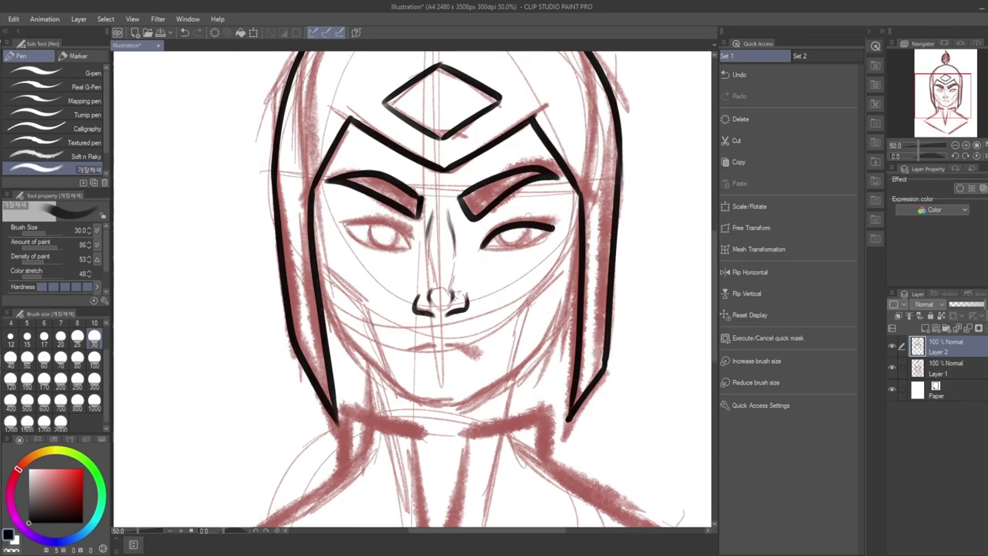
Ink both narrow eyes with thick black upper lids, lower lids and round irises
mouse_move(480, 247)
mouse_down()
mouse_move(548, 230)
mouse_move(497, 236)
mouse_move(531, 230)
mouse_up()
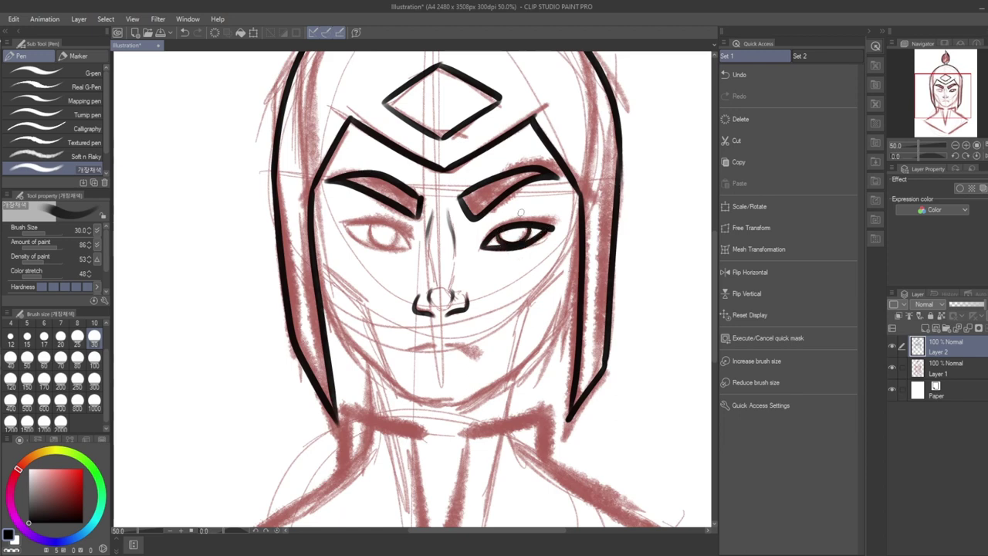
mouse_move(340, 223)
mouse_down()
mouse_move(384, 226)
mouse_move(411, 247)
mouse_up()
drag(347, 230, 409, 247)
Ink the cheek and jaw contour on both sides down to the chin and try a mouth line
mouse_move(313, 258)
mouse_down()
mouse_move(386, 374)
mouse_move(424, 401)
mouse_move(455, 400)
mouse_up()
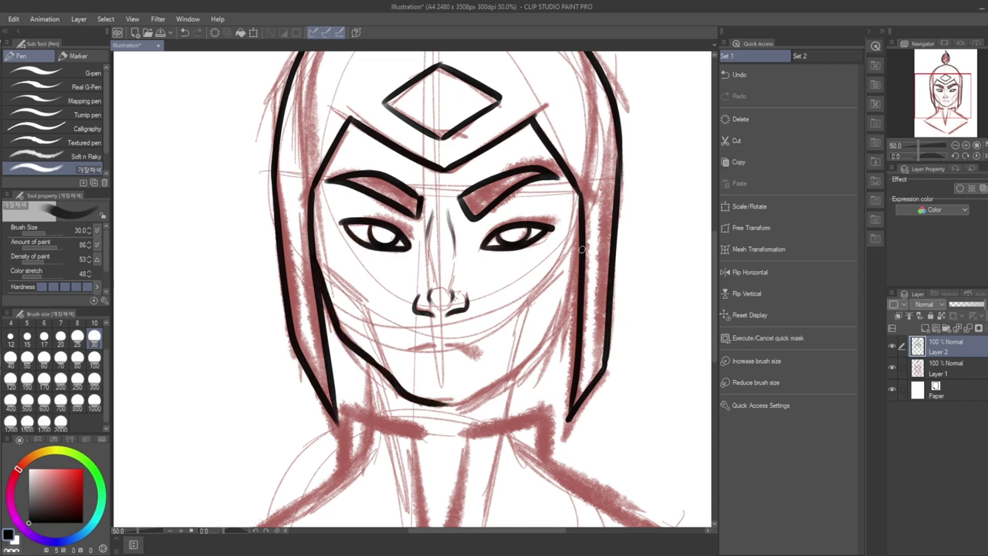
drag(580, 248, 545, 349)
mouse_move(561, 307)
mouse_down()
mouse_move(506, 383)
mouse_move(447, 409)
mouse_move(469, 405)
mouse_up()
mouse_move(409, 351)
mouse_down()
mouse_move(482, 350)
mouse_move(446, 343)
mouse_move(471, 350)
mouse_up()
key(ctrl+z)
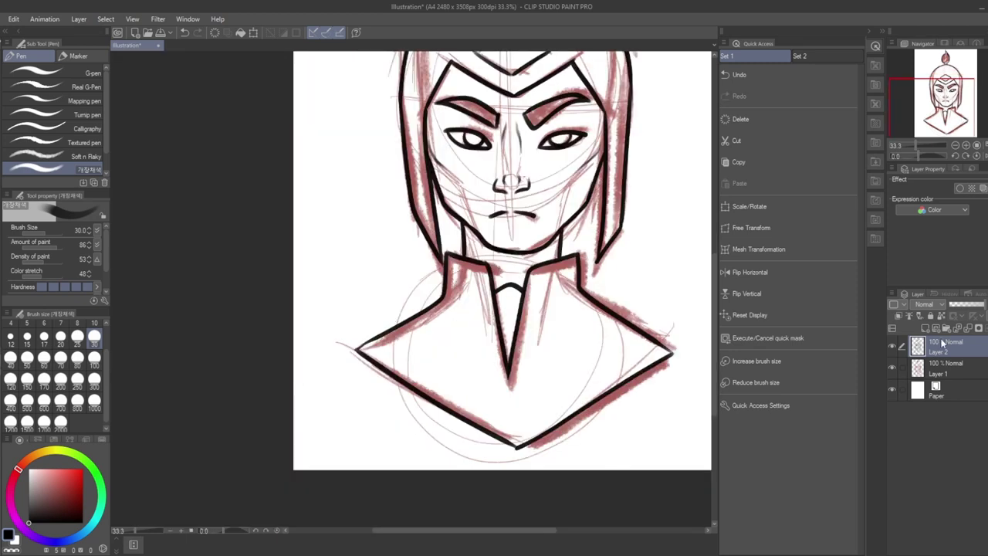
On a new layer beneath the line art, fill the face and neck with a muted pinkish-brown skin tone
click(949, 367)
click(926, 328)
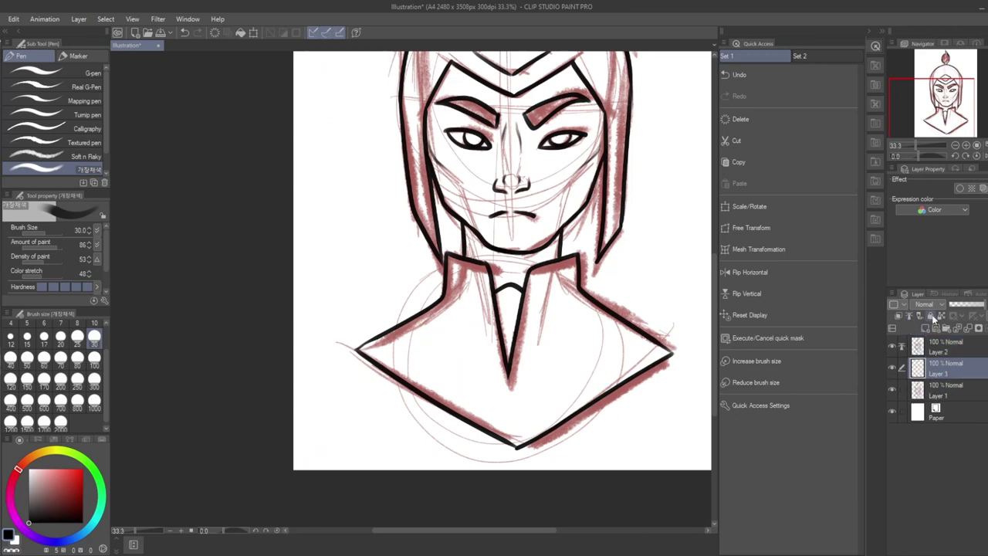
drag(25, 463, 26, 462)
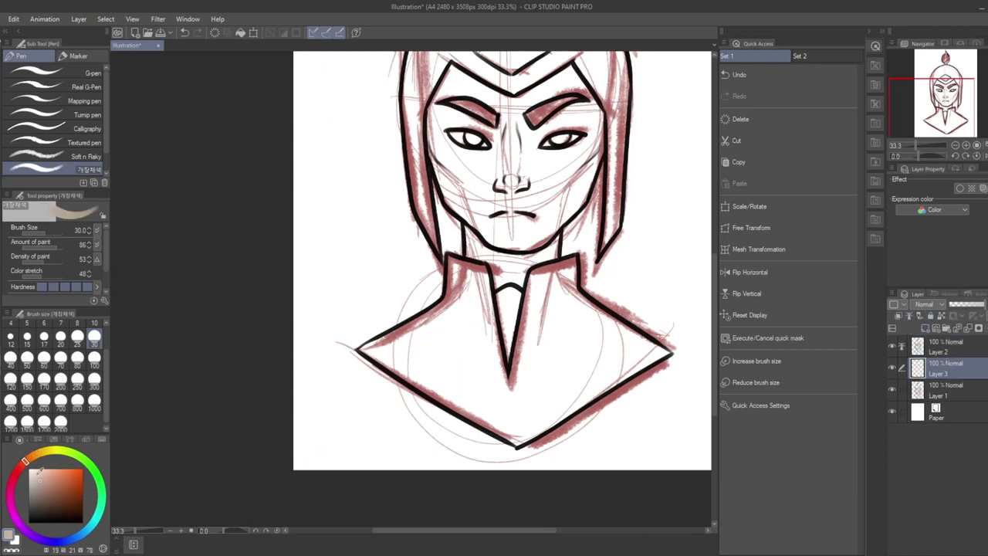
click(41, 481)
key(m)
drag(953, 110, 956, 100)
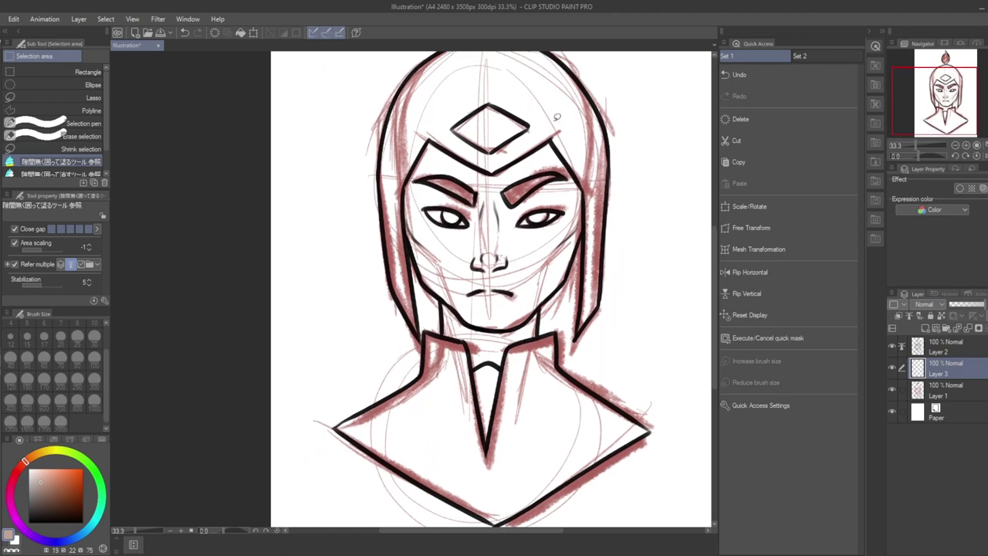
mouse_move(556, 117)
mouse_down()
mouse_move(489, 156)
mouse_move(554, 113)
mouse_up()
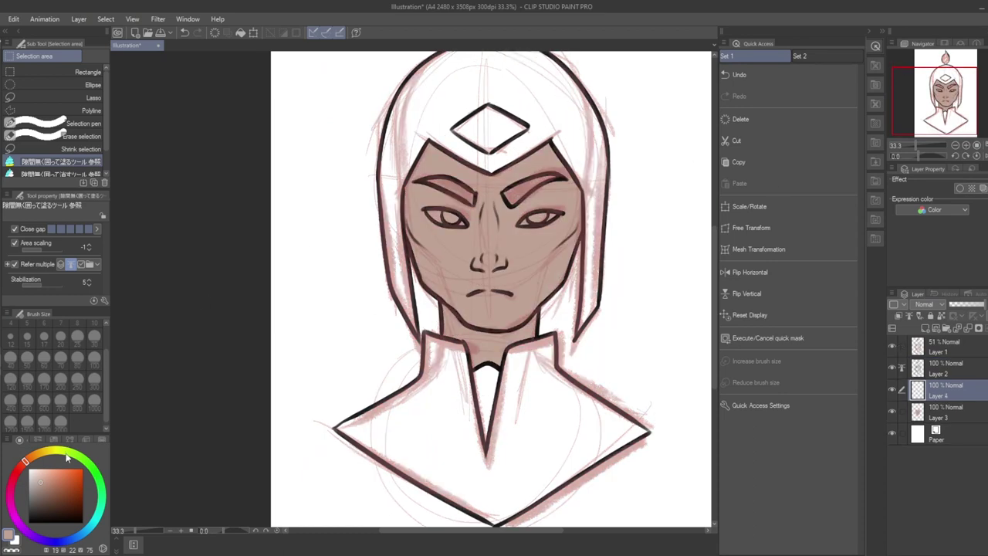
Fill the hood-shaped headpiece and the collared garment with a dark golden olive on their own layer
click(48, 453)
click(67, 491)
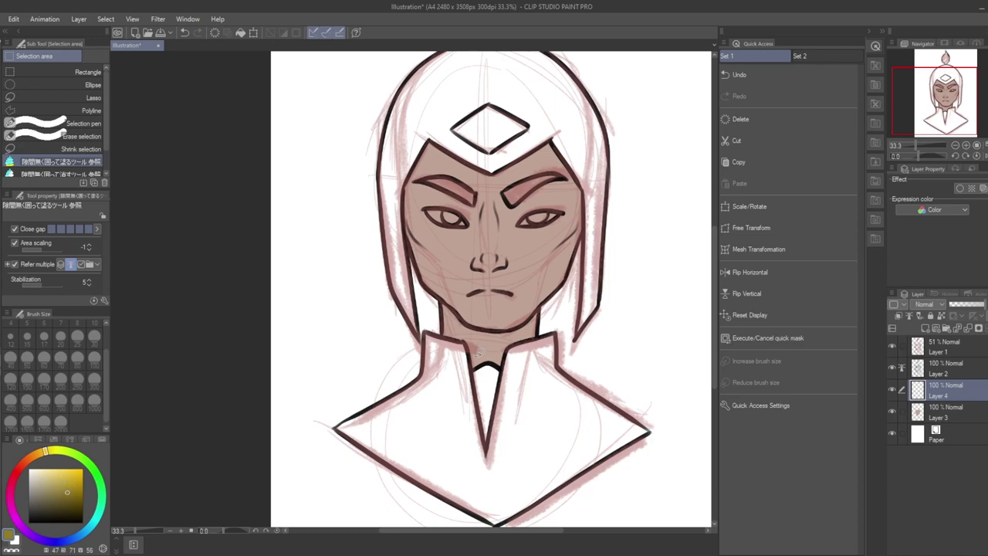
mouse_move(478, 353)
mouse_down()
mouse_move(419, 332)
mouse_move(362, 387)
mouse_move(334, 435)
mouse_move(455, 517)
mouse_move(544, 526)
mouse_move(595, 315)
mouse_up()
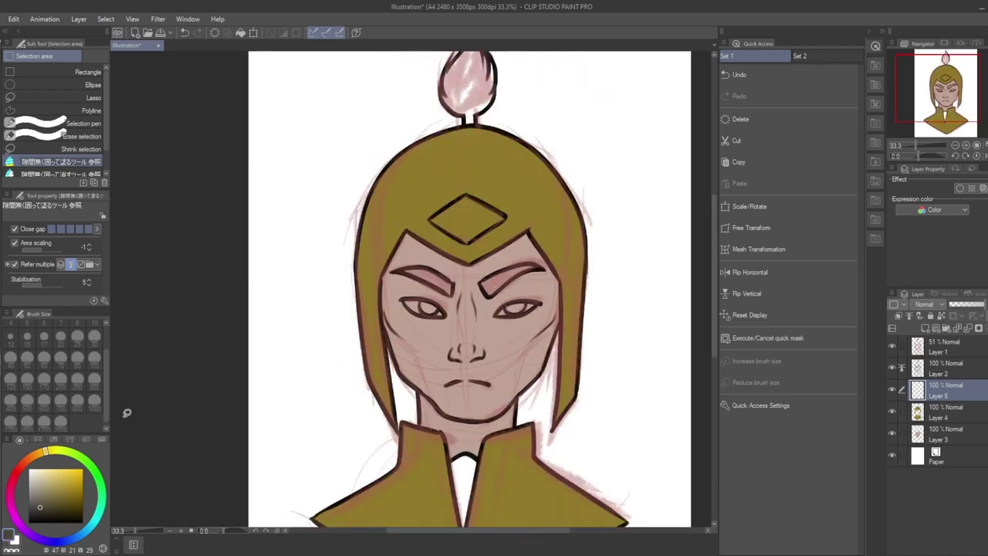
On a separate layer, fill the irises with dark olive-grey and the eyebrows and topknot with near-black
mouse_move(433, 295)
mouse_down()
mouse_move(422, 292)
mouse_move(433, 286)
mouse_up()
key(ctrl+z)
drag(507, 303, 523, 303)
click(34, 518)
mouse_move(465, 273)
mouse_down()
mouse_move(386, 269)
mouse_move(452, 292)
mouse_move(518, 257)
mouse_move(529, 280)
mouse_move(489, 301)
mouse_up()
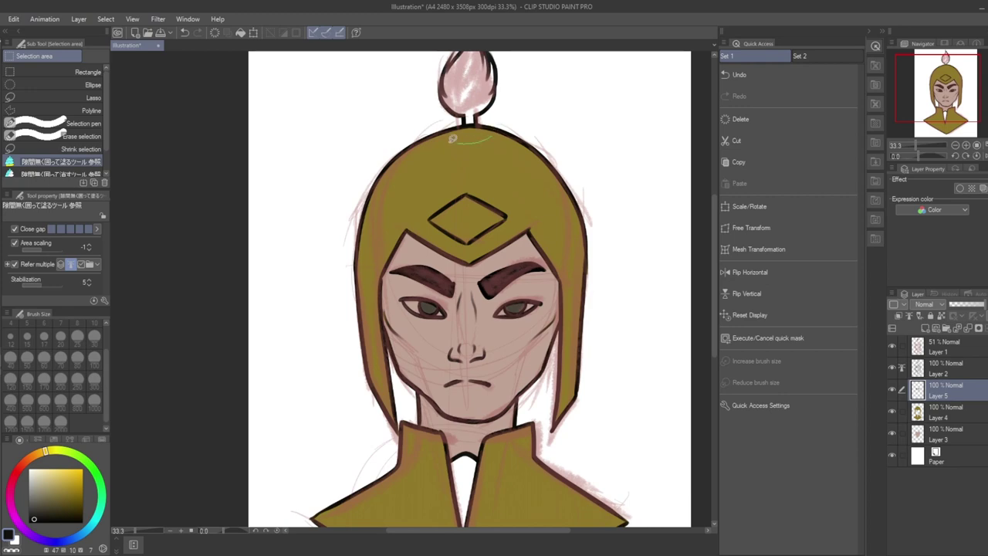
scroll(454, 139, up, 2)
mouse_move(442, 185)
mouse_down()
mouse_move(479, 41)
mouse_move(437, 179)
mouse_up()
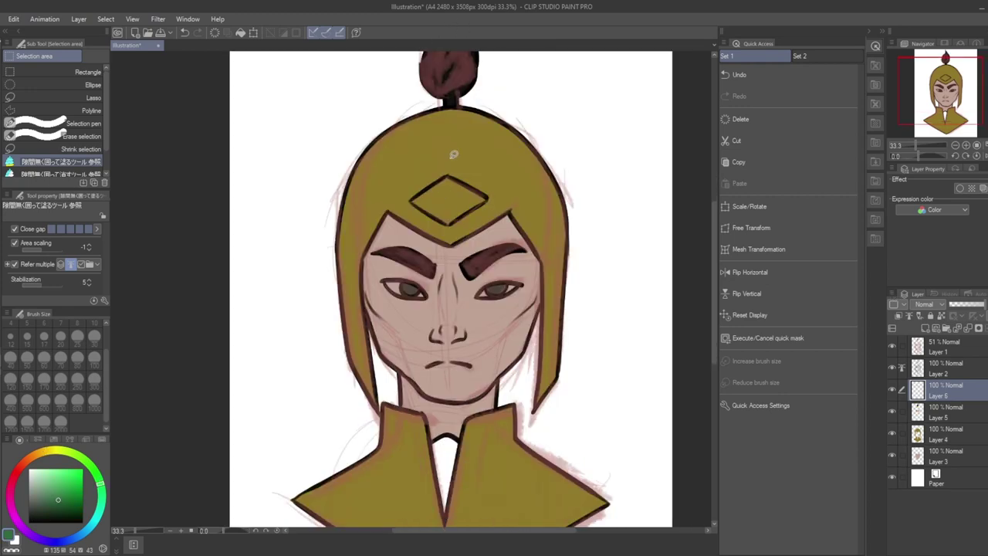
Fill the forehead diamond and the V-shaped collar opening with green on a new layer
mouse_move(454, 155)
mouse_down()
mouse_move(454, 234)
mouse_move(456, 156)
mouse_up()
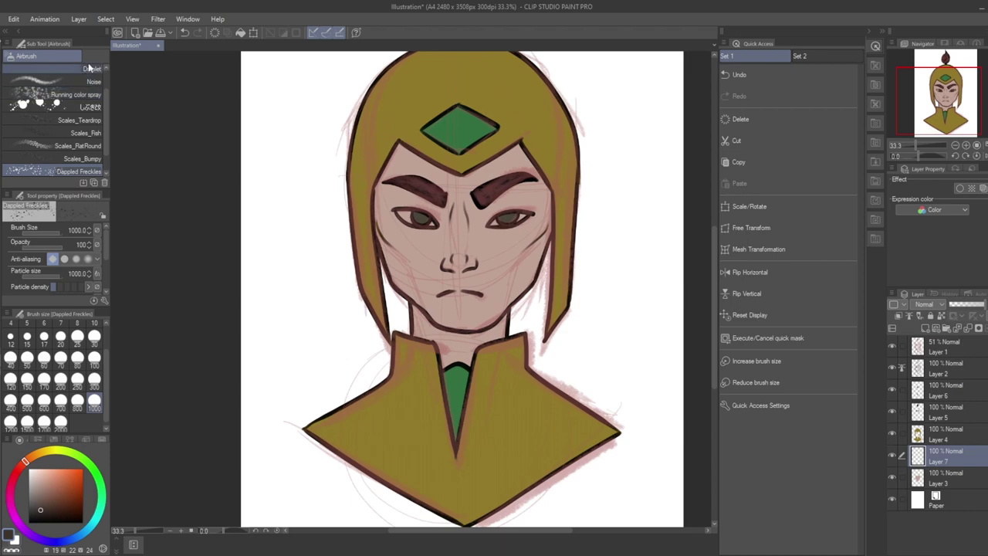
Shade beard stubble over the lower cheeks and chin with the Noise airbrush at size 300 in dark grey-brown
click(91, 81)
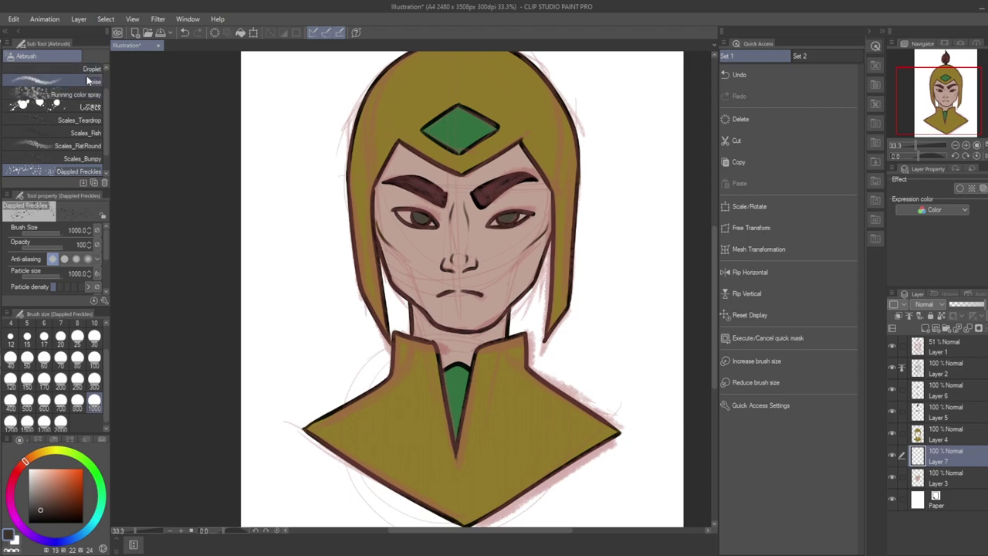
click(421, 297)
scroll(420, 300, up, 1)
mouse_move(433, 298)
mouse_down()
mouse_move(386, 276)
mouse_move(375, 232)
mouse_move(408, 275)
mouse_move(564, 308)
mouse_up()
scroll(463, 320, down, 1)
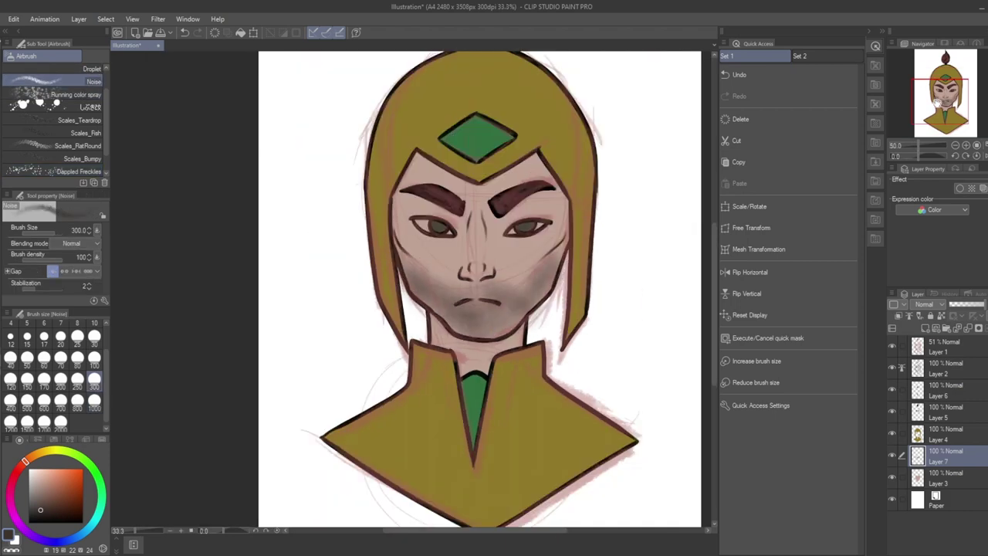
drag(962, 115, 965, 95)
scroll(966, 96, down, 1)
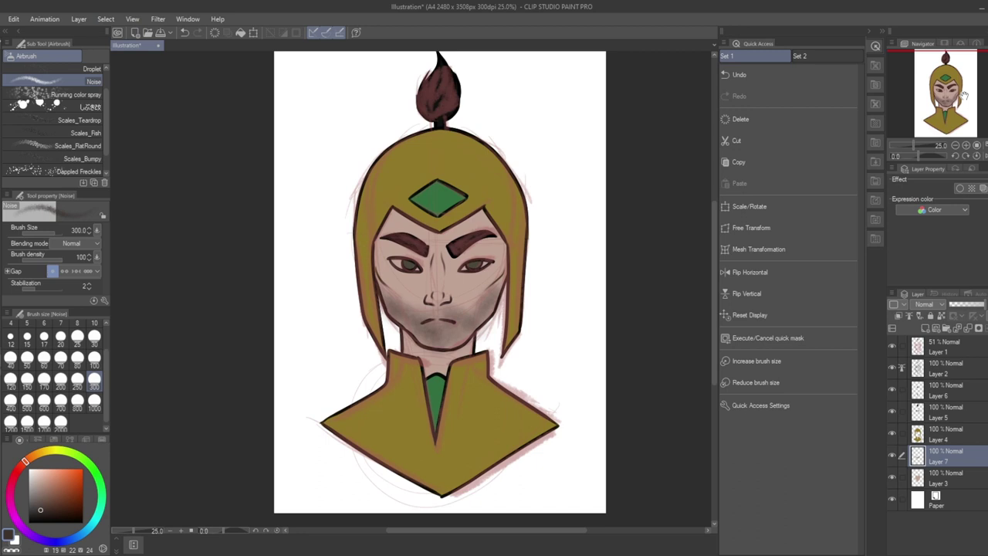
drag(954, 83, 969, 54)
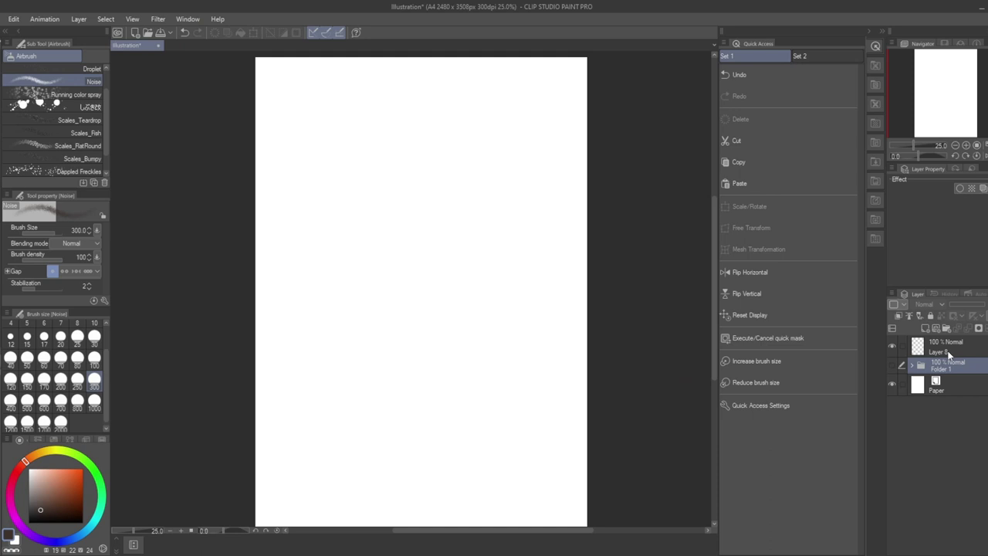
On Layer 8, start a second portrait with the Pencil: head and body circles, crossed guide lines and the face sides narrowing to the jaw
click(943, 353)
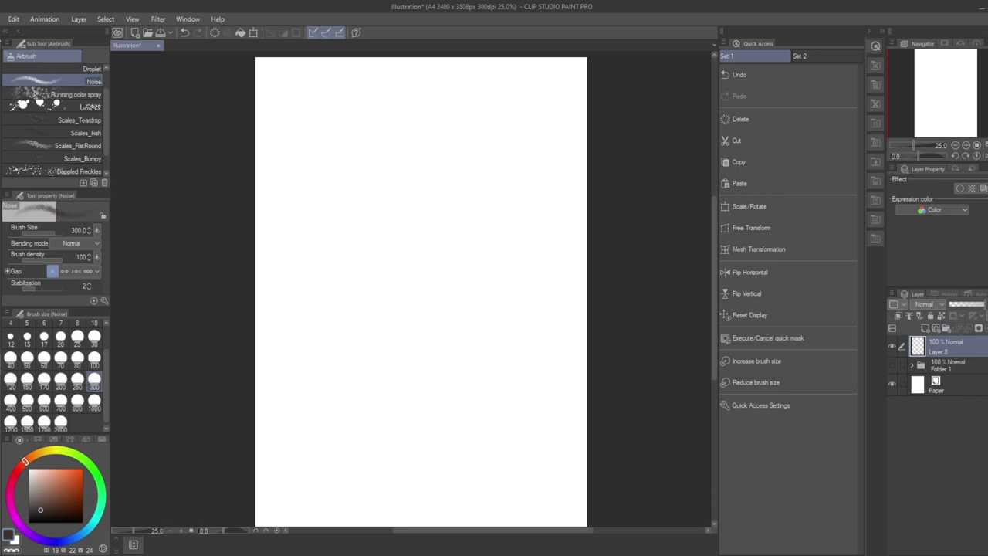
key(p)
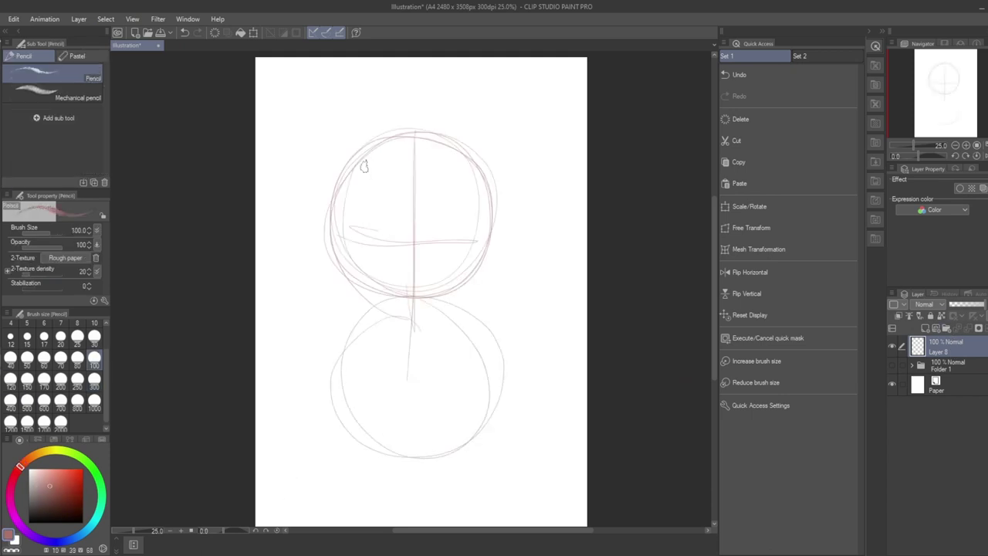
mouse_move(352, 169)
mouse_down()
mouse_move(350, 230)
mouse_move(359, 239)
mouse_up()
mouse_move(480, 243)
mouse_down()
mouse_move(469, 290)
mouse_move(473, 282)
mouse_move(416, 318)
mouse_move(411, 307)
mouse_move(394, 315)
mouse_move(402, 380)
mouse_up()
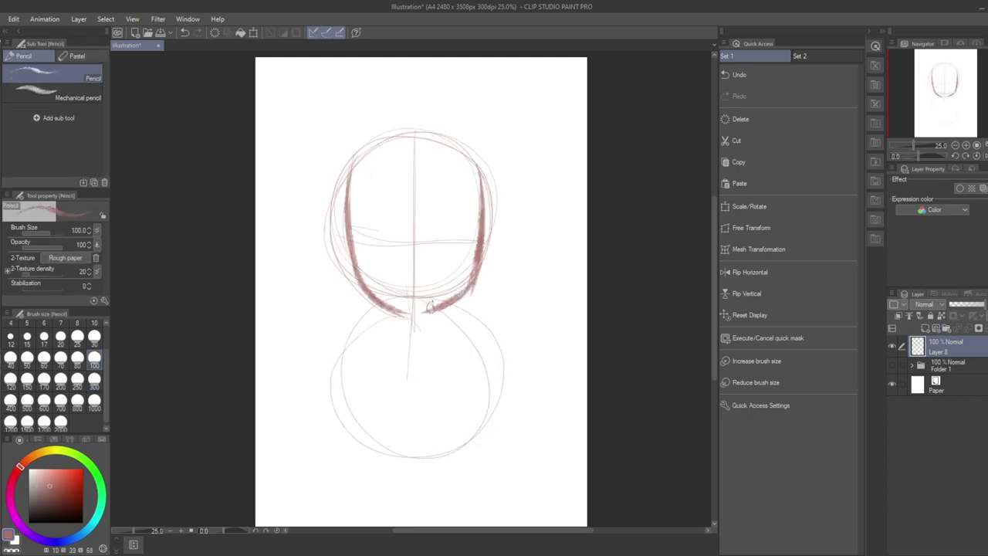
Sketch the neck sides, the sloping shoulders along a horizontal shoulder line and the V-shaped chest outline beneath them
drag(435, 317, 425, 382)
drag(301, 392, 534, 379)
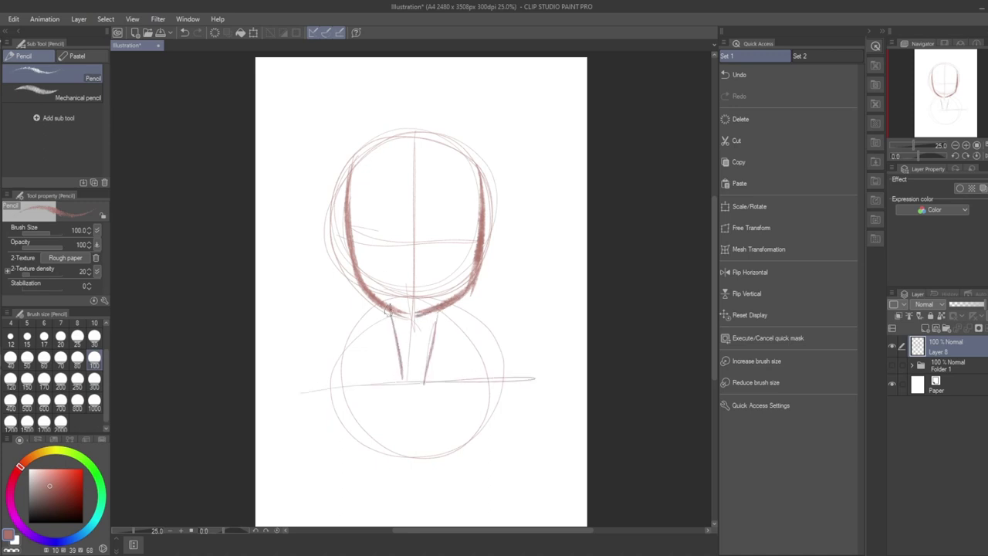
mouse_move(389, 344)
mouse_down()
mouse_move(384, 312)
mouse_move(384, 344)
mouse_move(307, 378)
mouse_up()
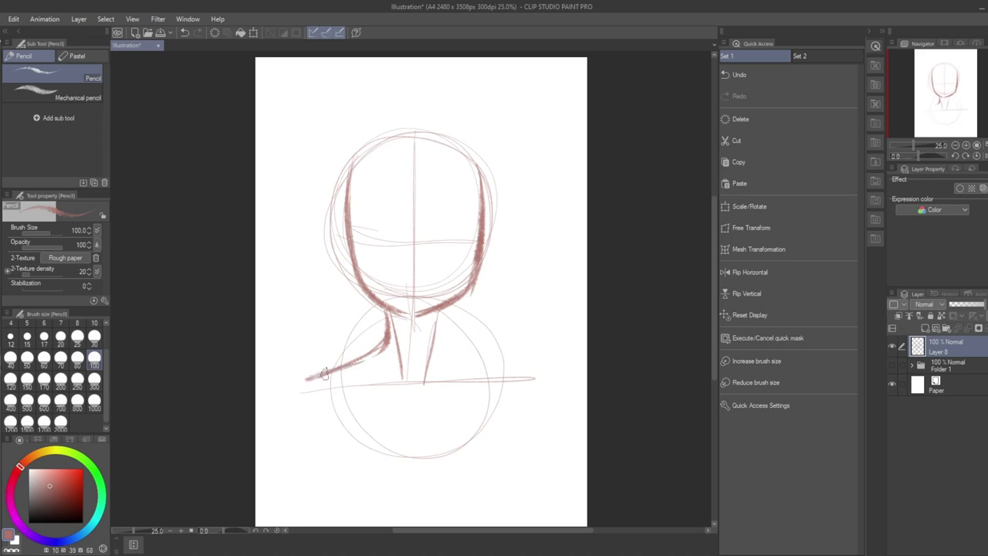
mouse_move(443, 307)
mouse_down()
mouse_move(446, 354)
mouse_move(534, 378)
mouse_up()
drag(294, 390, 423, 462)
drag(419, 453, 533, 392)
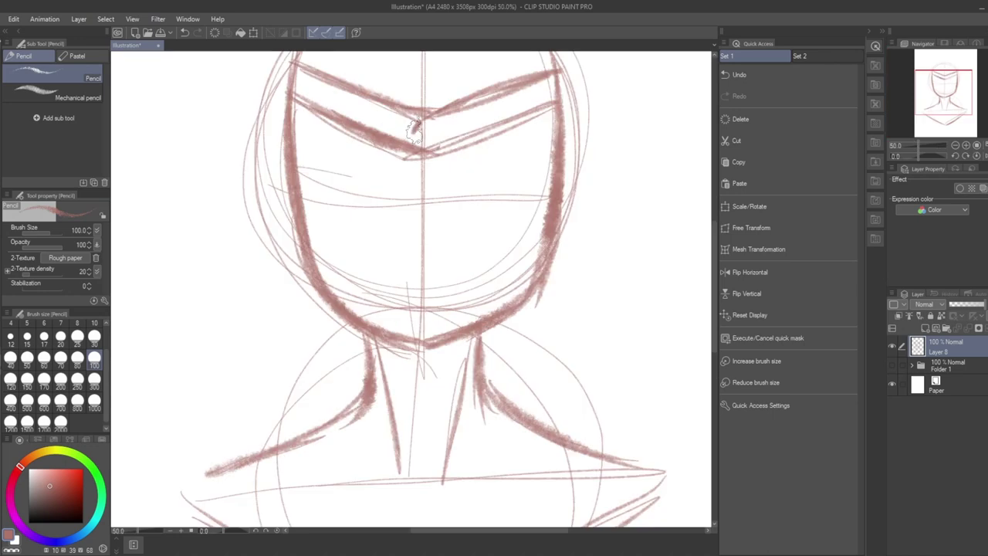
Sketch a small diamond at the centre of the V-shaped headband and long feathers fanning out from both temples
mouse_move(419, 121)
mouse_down()
mouse_move(421, 143)
mouse_move(434, 134)
mouse_move(429, 122)
mouse_move(435, 134)
mouse_move(416, 130)
mouse_move(422, 144)
mouse_move(481, 146)
mouse_move(472, 189)
mouse_up()
scroll(327, 381, down, 1)
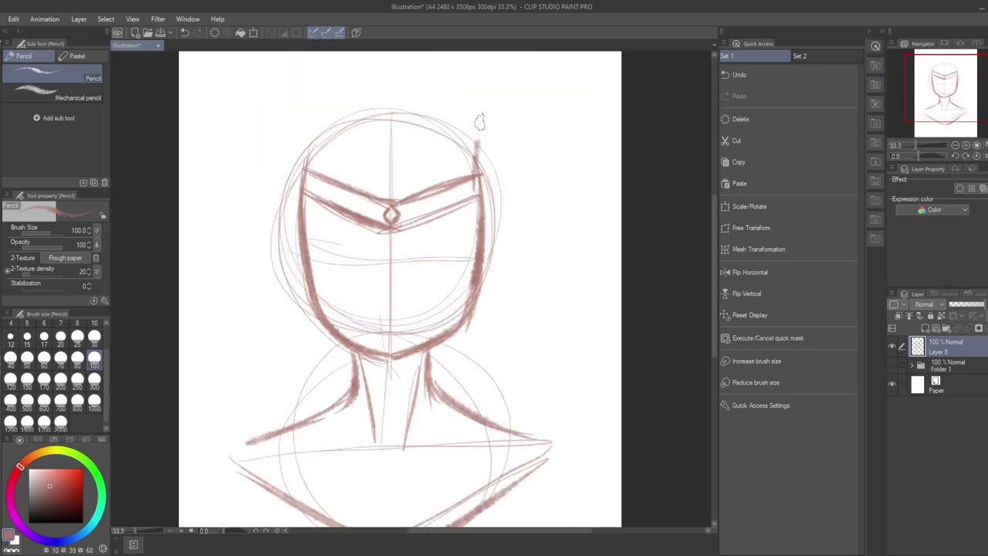
drag(483, 91, 485, 173)
drag(486, 120, 477, 204)
mouse_move(488, 77)
mouse_down()
mouse_move(485, 185)
mouse_move(527, 122)
mouse_move(485, 186)
mouse_up()
mouse_move(523, 131)
mouse_down()
mouse_move(486, 199)
mouse_move(552, 183)
mouse_up()
mouse_move(480, 202)
mouse_down()
mouse_move(533, 251)
mouse_move(478, 212)
mouse_up()
mouse_move(485, 216)
mouse_down()
mouse_move(511, 302)
mouse_move(494, 333)
mouse_up()
mouse_move(307, 191)
mouse_down()
mouse_move(291, 105)
mouse_move(306, 193)
mouse_move(264, 132)
mouse_up()
drag(305, 194, 257, 124)
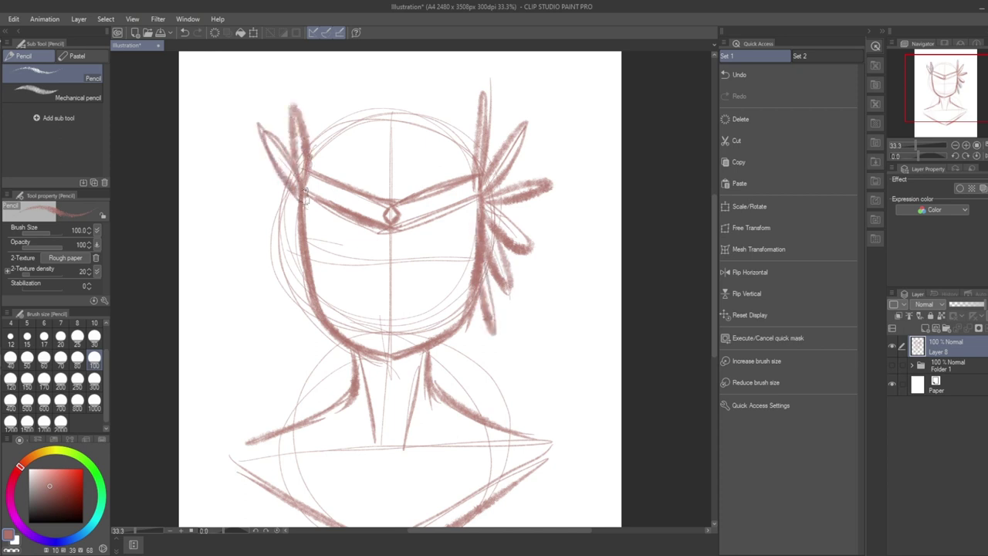
drag(305, 201, 246, 205)
mouse_move(306, 197)
mouse_down()
mouse_move(296, 225)
mouse_move(248, 273)
mouse_move(264, 332)
mouse_up()
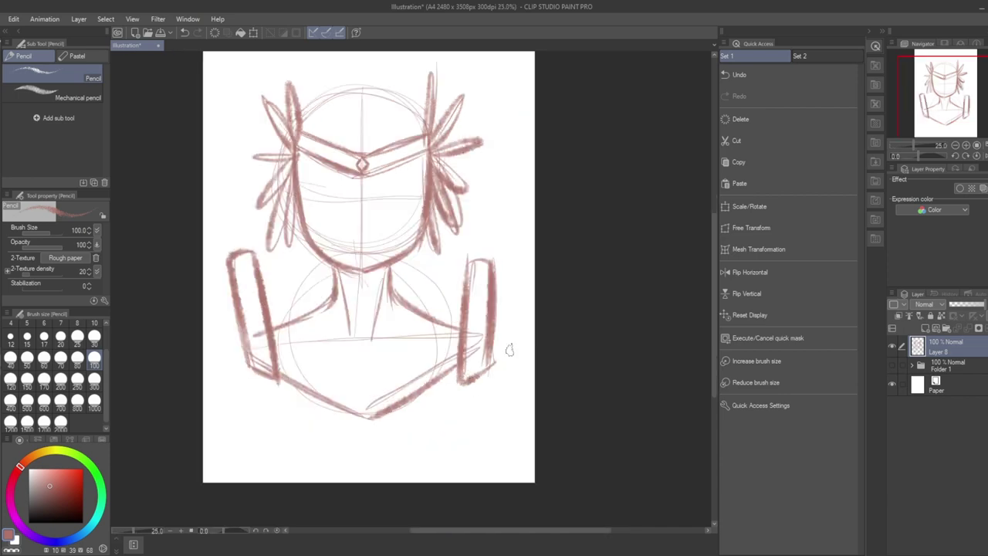
On a new layer, sketch the costume with a pointed open collar and broad diagonal bands across the chest
click(926, 327)
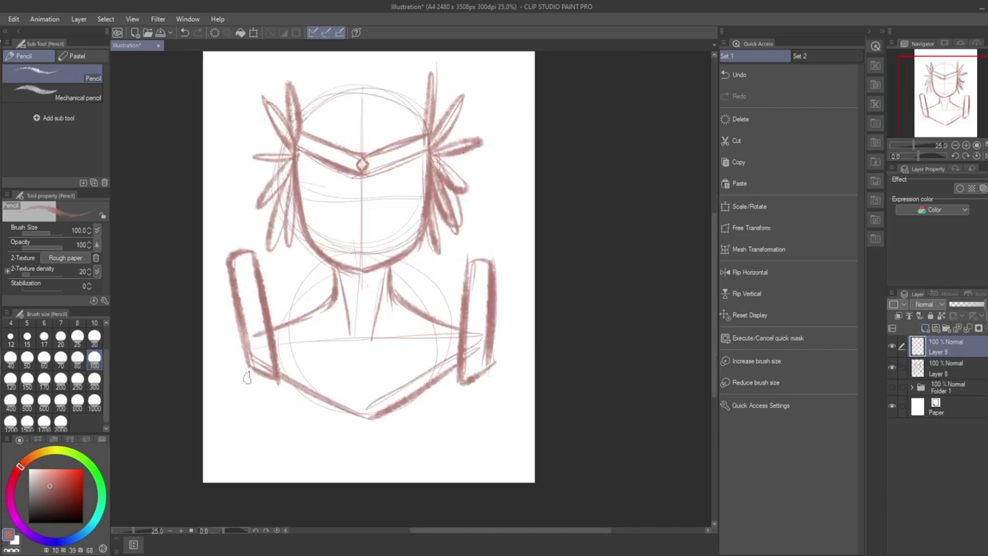
mouse_move(234, 392)
mouse_down()
mouse_move(254, 361)
mouse_move(326, 302)
mouse_move(427, 397)
mouse_up()
mouse_move(327, 305)
mouse_down()
mouse_move(431, 393)
mouse_move(217, 386)
mouse_up()
drag(291, 309, 216, 398)
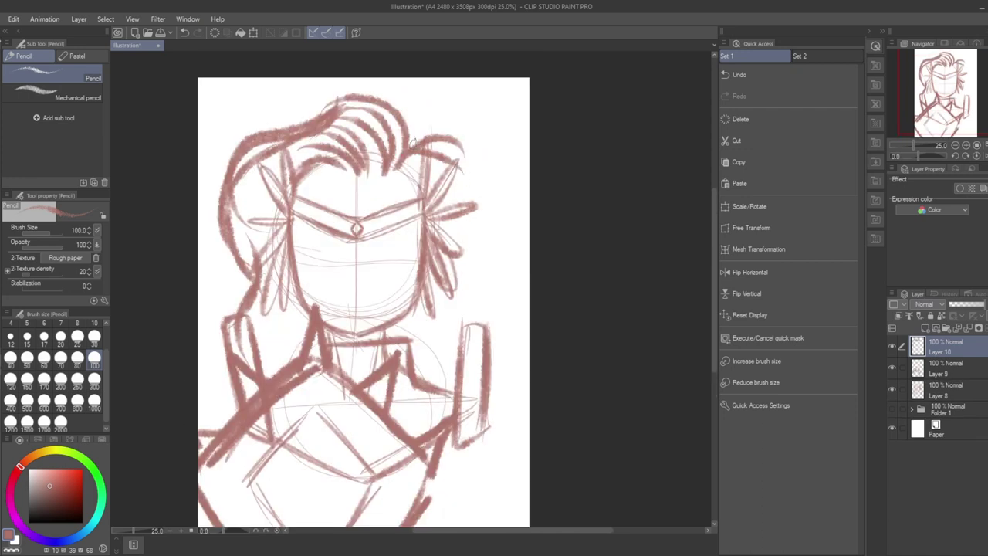
On Layer 10, sketch the right side of the hair sweeping from the parting past the feathers down to the arm
mouse_move(426, 150)
mouse_down()
mouse_move(454, 174)
mouse_move(473, 255)
mouse_up()
mouse_move(391, 173)
mouse_down()
mouse_move(449, 213)
mouse_move(440, 229)
mouse_up()
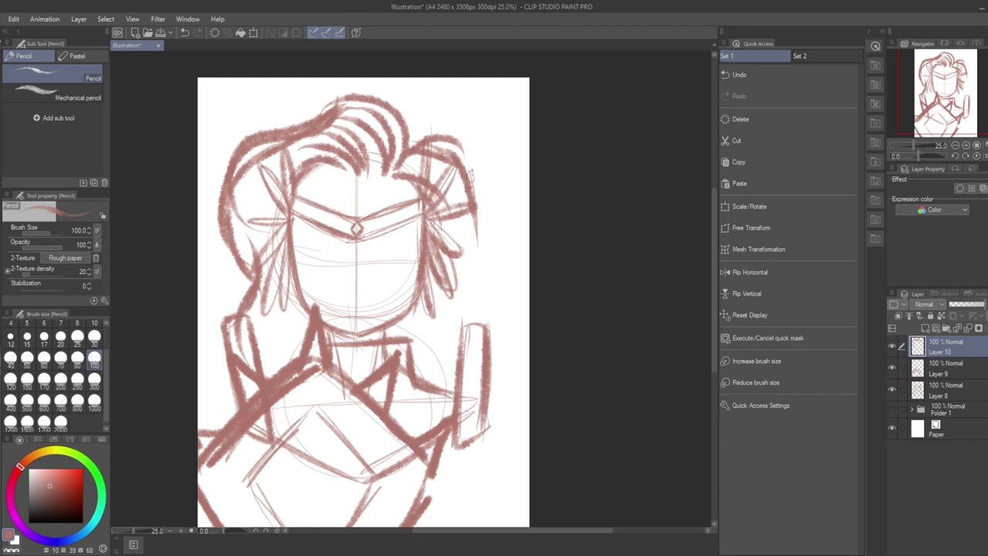
drag(460, 156, 478, 259)
mouse_move(466, 210)
mouse_down()
mouse_move(490, 307)
mouse_move(449, 417)
mouse_up()
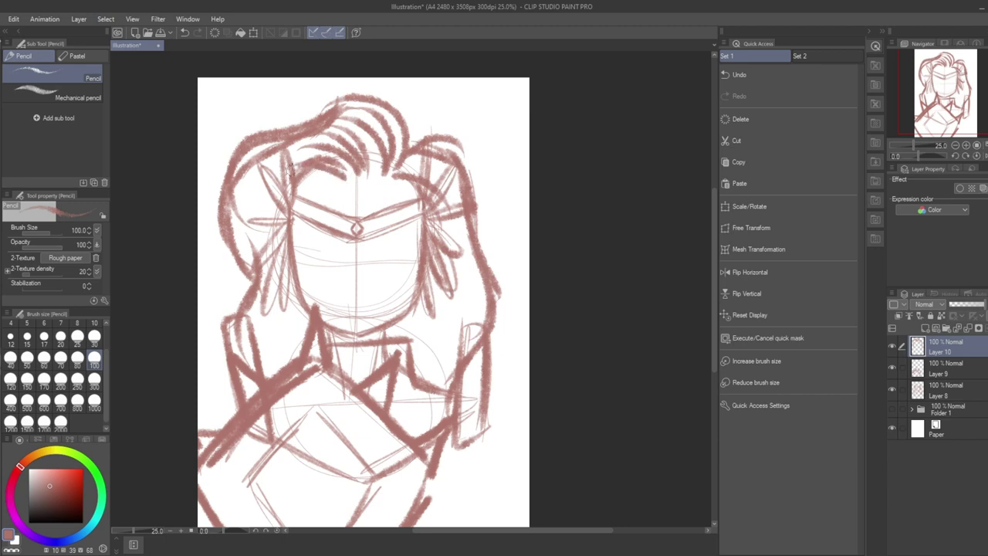
Sketch the face with angled eyebrows, almond eyes with round irises, a small nose and the lips
scroll(294, 207, up, 2)
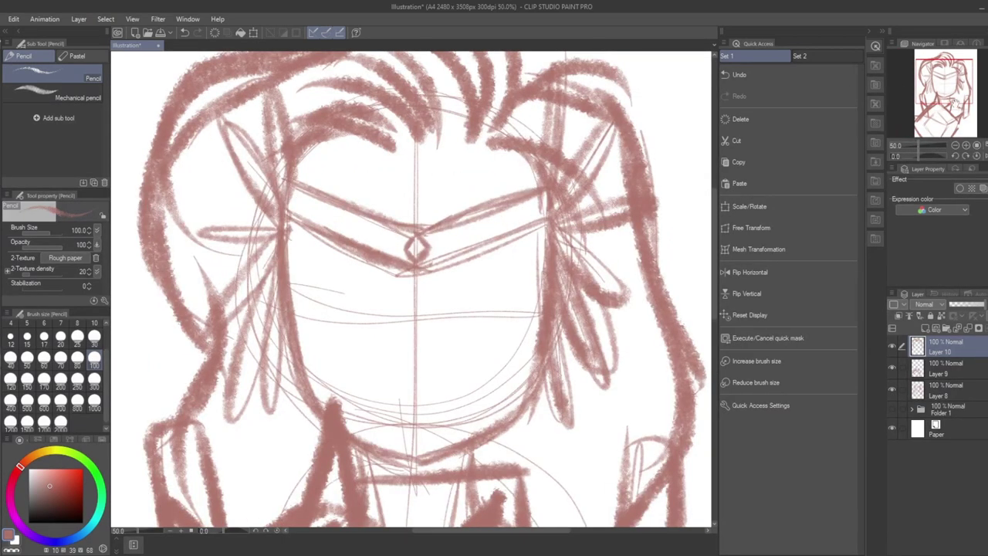
drag(953, 87, 954, 91)
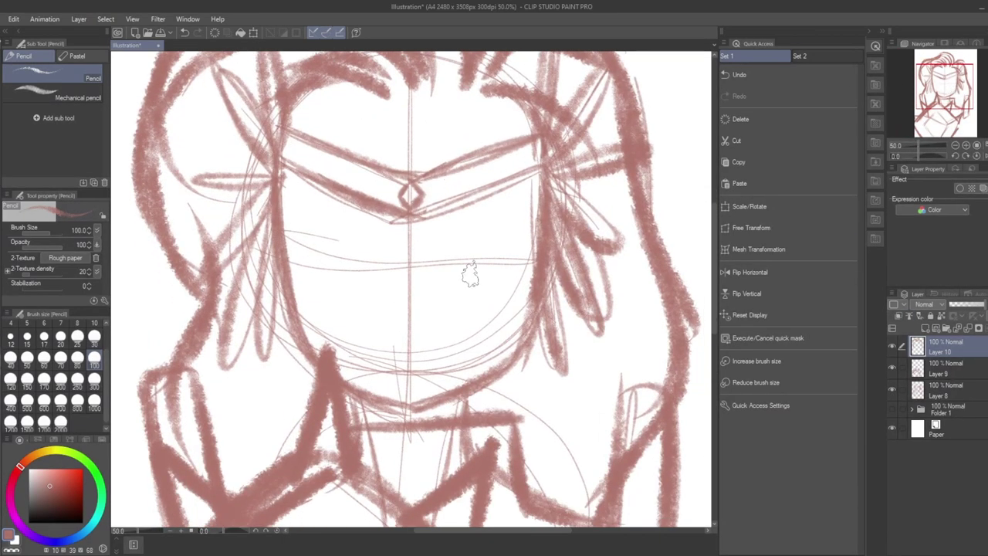
drag(463, 259, 452, 260)
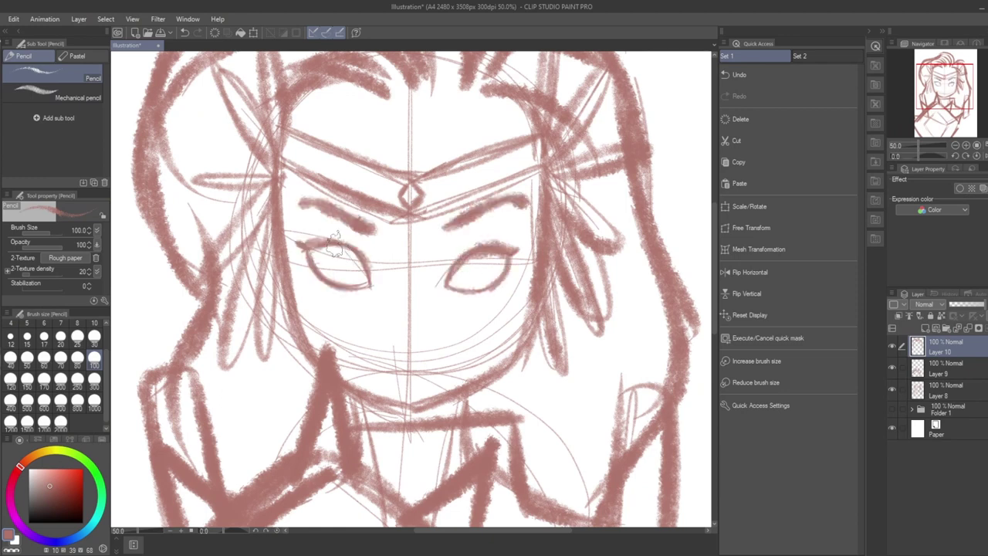
mouse_move(331, 239)
mouse_down()
mouse_move(352, 261)
mouse_move(329, 267)
mouse_move(330, 241)
mouse_move(354, 267)
mouse_up()
mouse_move(461, 266)
mouse_down()
mouse_move(483, 276)
mouse_move(496, 267)
mouse_move(478, 281)
mouse_move(493, 272)
mouse_up()
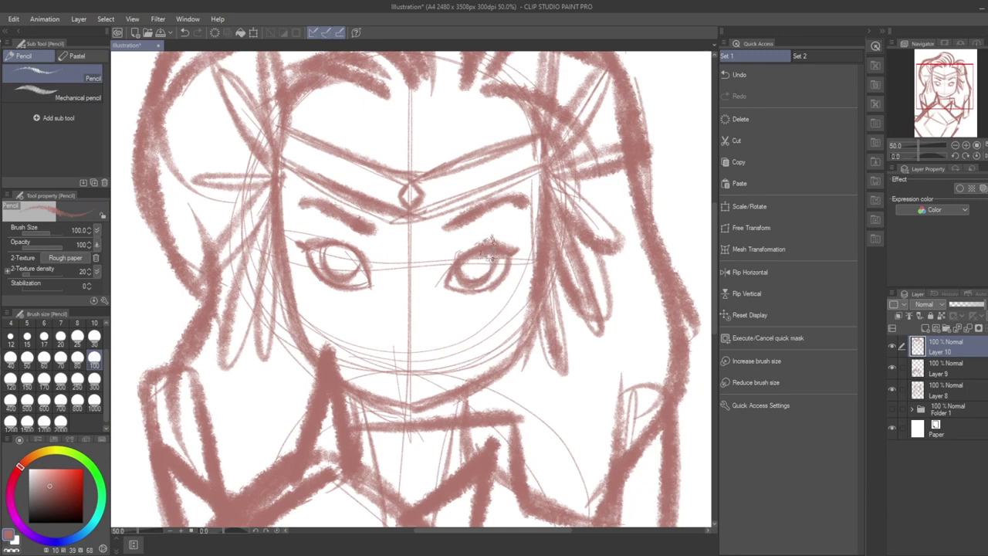
mouse_move(412, 322)
mouse_down()
mouse_move(423, 334)
mouse_move(400, 339)
mouse_move(425, 340)
mouse_up()
drag(398, 357, 413, 360)
Merge the sketch layers into Layer 8 and lower its opacity to 48 %
scroll(405, 360, down, 3)
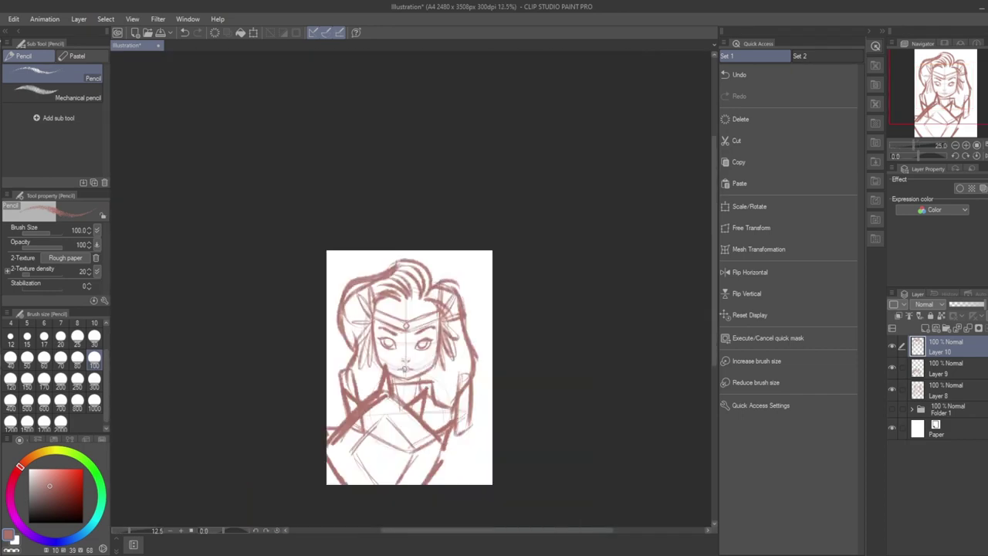
key(ctrl+e)
key(ctrl+e)
click(965, 305)
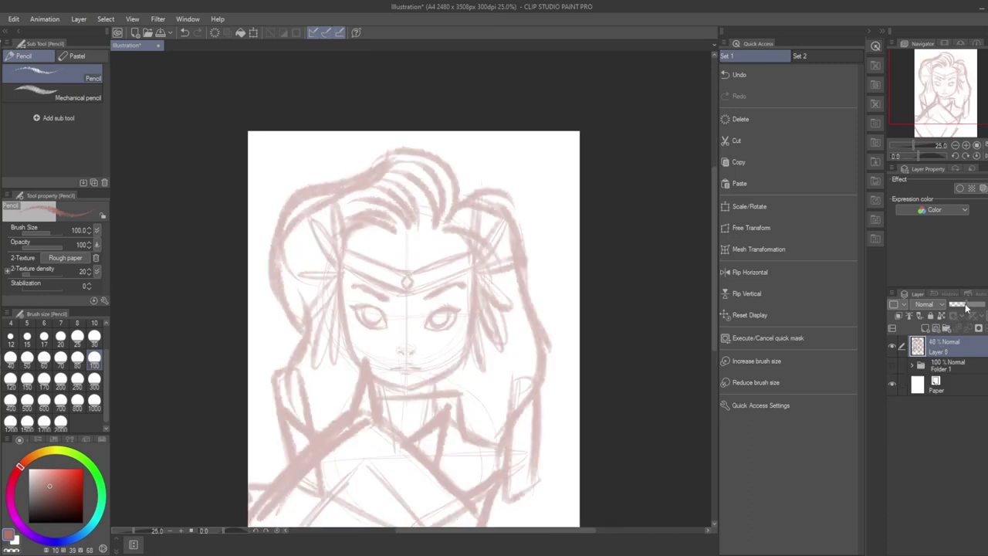
On a new layer, ink the headband, its diamond, the left feathers and left face contour in black with the size 30 pen
click(926, 330)
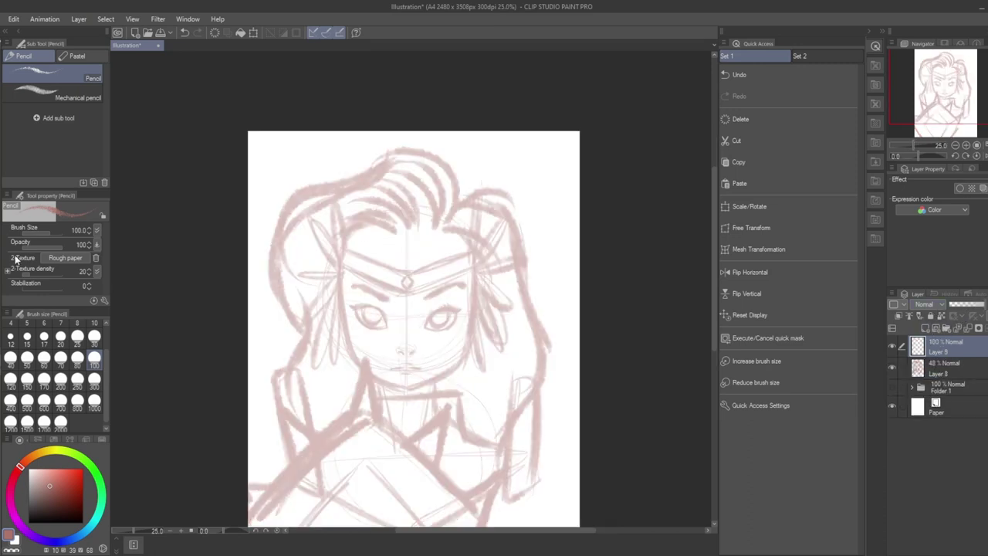
click(27, 523)
key(p)
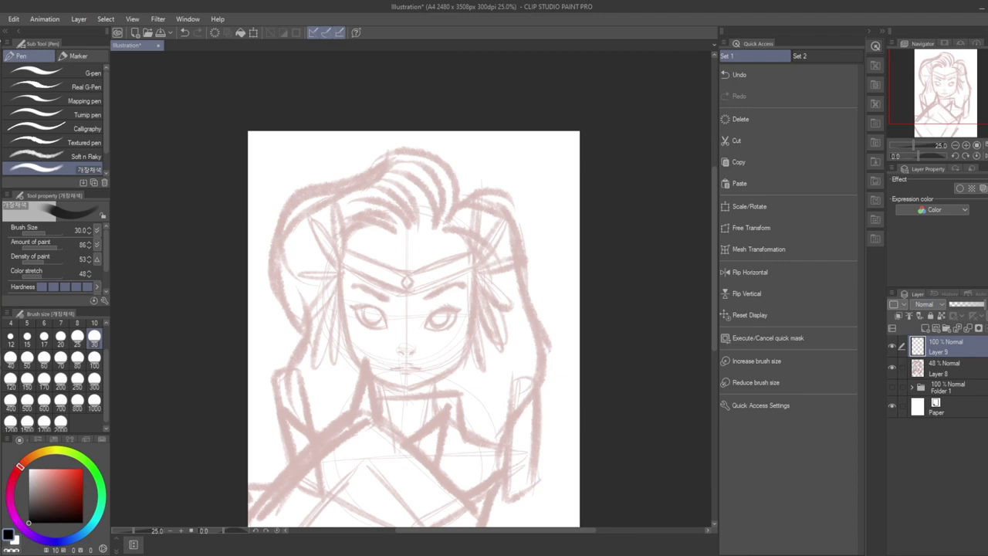
key(ctrl+plus)
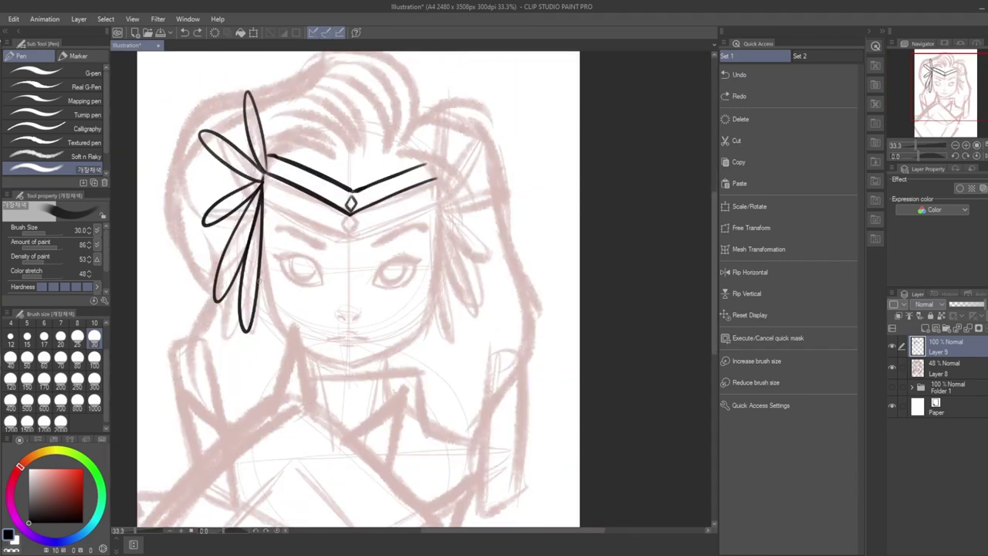
mouse_move(257, 275)
mouse_down()
mouse_move(263, 353)
mouse_move(271, 286)
mouse_up()
mouse_move(263, 211)
mouse_down()
mouse_move(276, 315)
mouse_move(303, 344)
mouse_up()
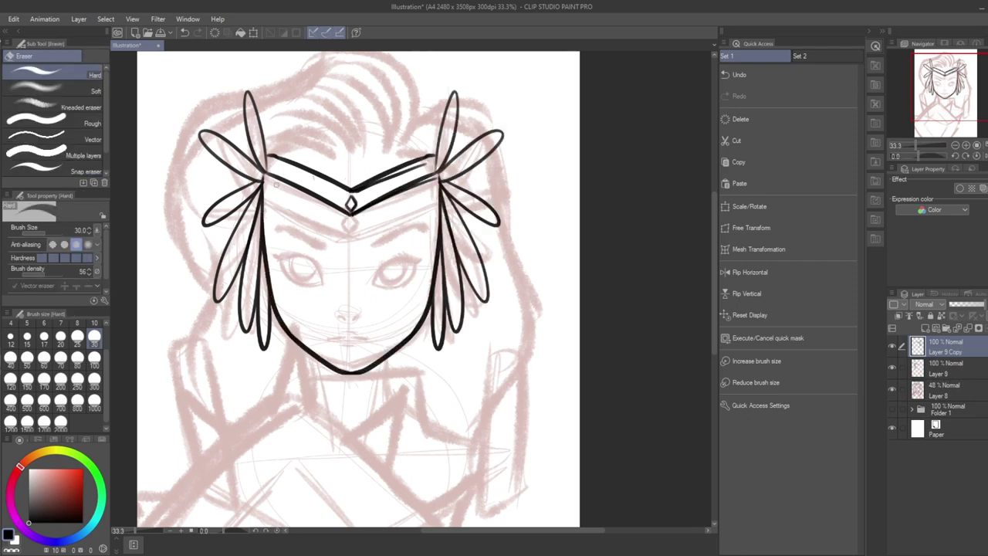
On Layer 9, erase the original right half of the headband with the Hard eraser where it overlaps the mirrored copy
click(950, 370)
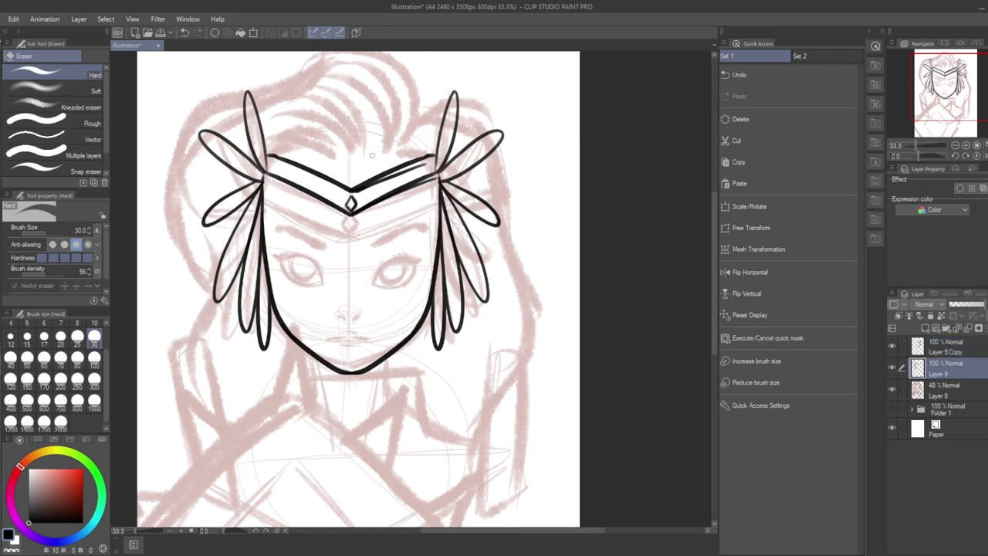
mouse_move(372, 156)
mouse_down()
mouse_move(380, 210)
mouse_move(395, 140)
mouse_move(391, 207)
mouse_move(404, 146)
mouse_move(433, 181)
mouse_up()
click(946, 345)
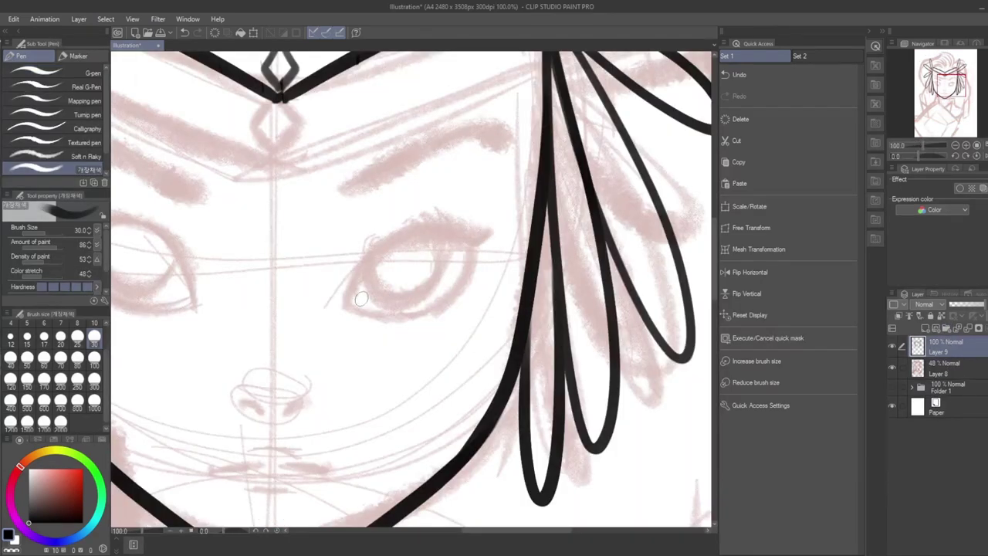
Ink the right eye with a thick winged lash line, mirror a copy to the other side and merge it into Layer 9
mouse_move(338, 310)
mouse_down()
mouse_move(357, 252)
mouse_move(396, 228)
mouse_move(437, 223)
mouse_move(506, 228)
mouse_up()
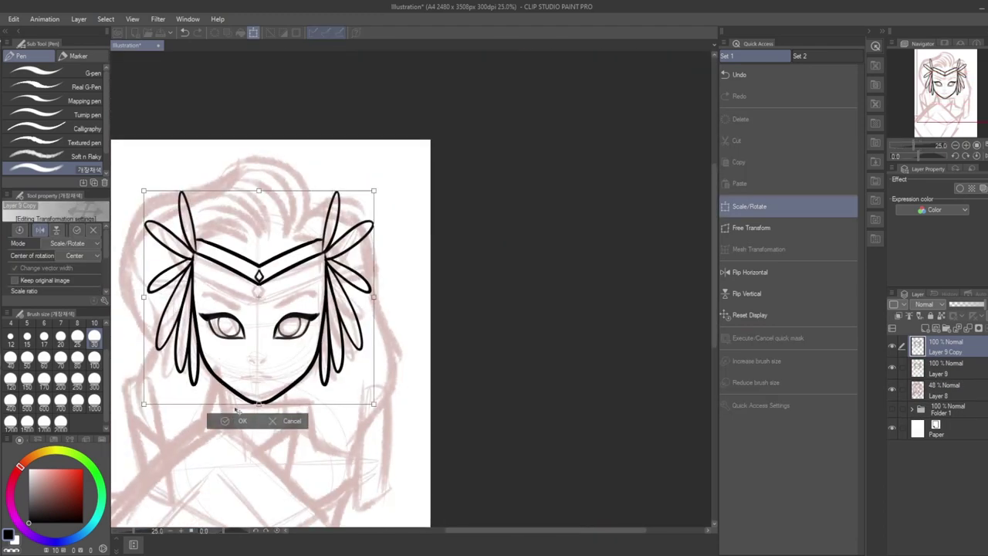
click(233, 423)
scroll(227, 407, up, 1)
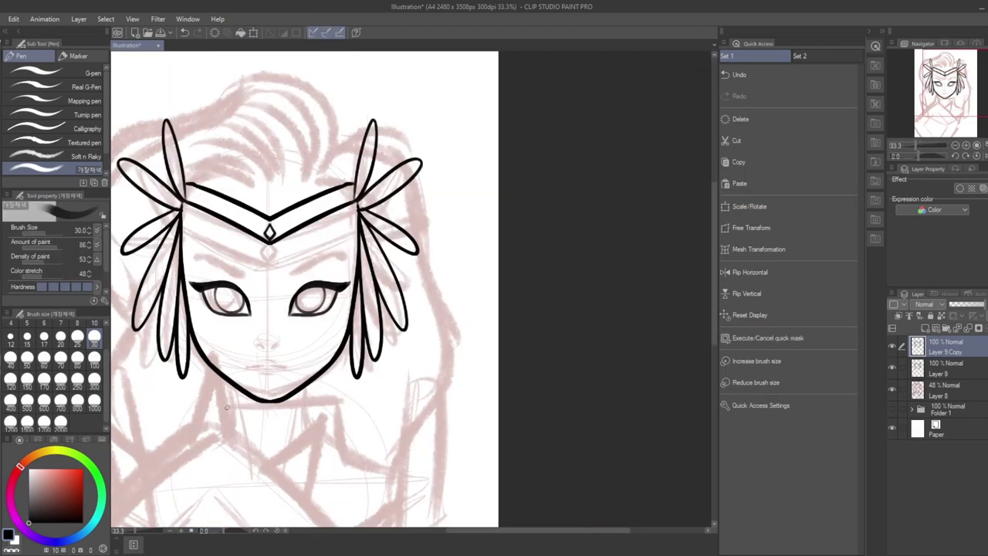
key(ctrl+e)
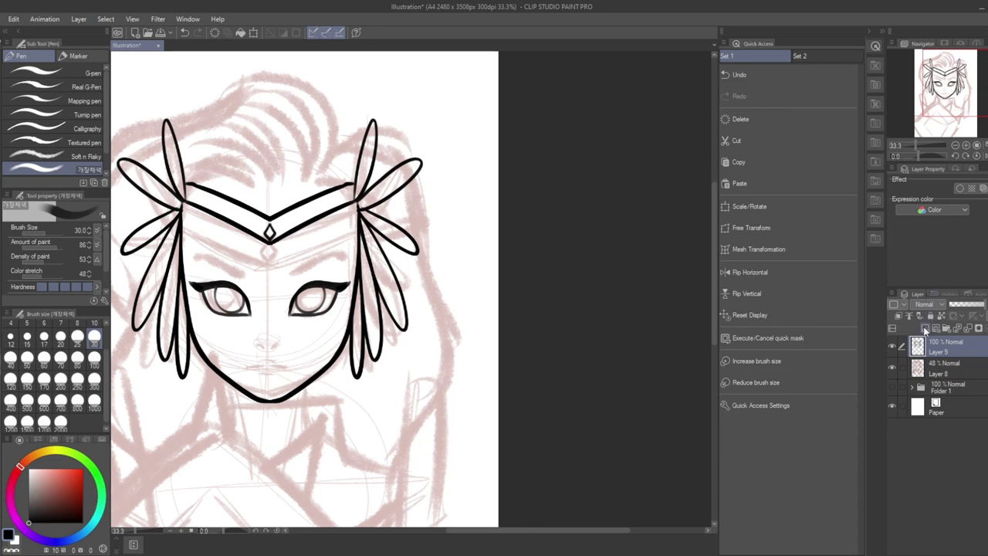
On a new layer, ink the outlines of both angled eyebrows, redrawing the right one after undoing its first version
click(926, 328)
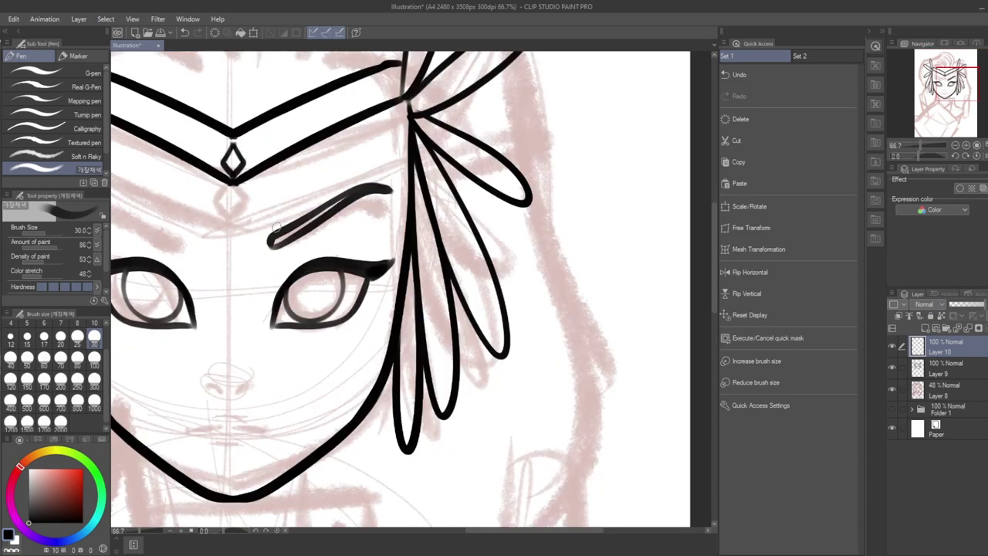
key(ctrl+z)
mouse_move(390, 190)
mouse_down()
mouse_move(368, 176)
mouse_move(330, 185)
mouse_move(273, 246)
mouse_up()
scroll(279, 229, down, 1)
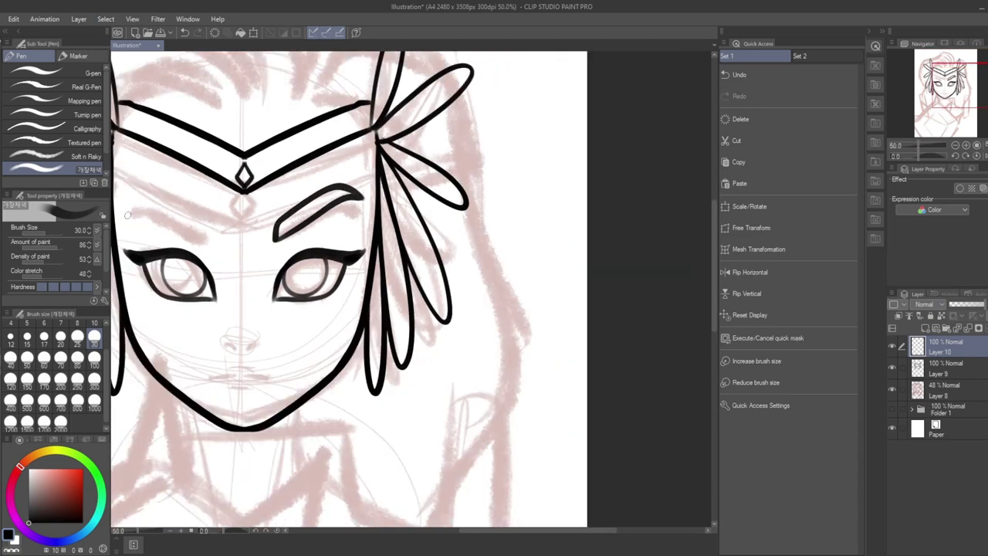
mouse_move(127, 214)
mouse_down()
mouse_move(161, 214)
mouse_move(207, 236)
mouse_up()
mouse_move(123, 218)
mouse_down()
mouse_move(147, 199)
mouse_move(219, 230)
mouse_move(216, 242)
mouse_move(196, 240)
mouse_up()
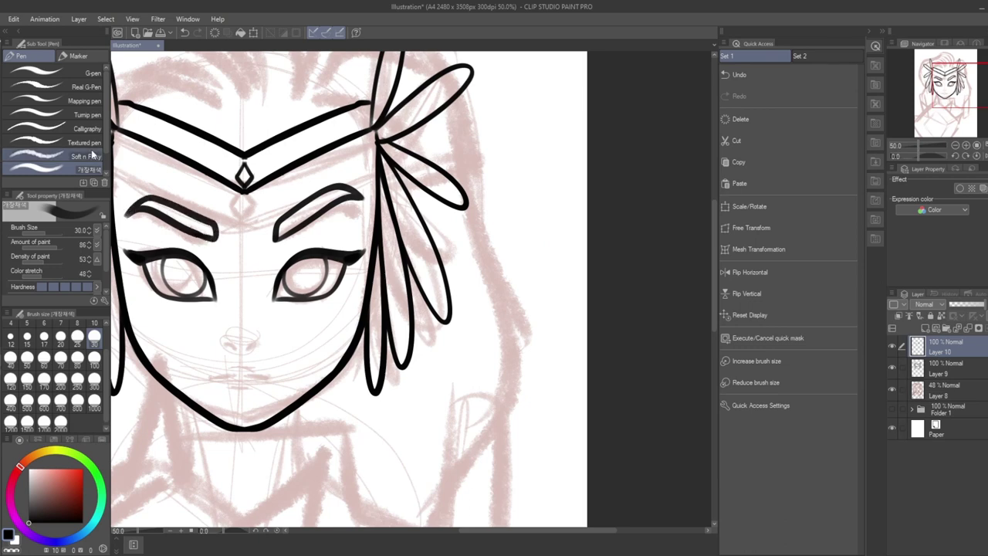
Ink the nose with its nostrils and the mouth with a dark, slightly arched lip line
key(ctrl+minus)
key(ctrl+minus)
key(ctrl+plus)
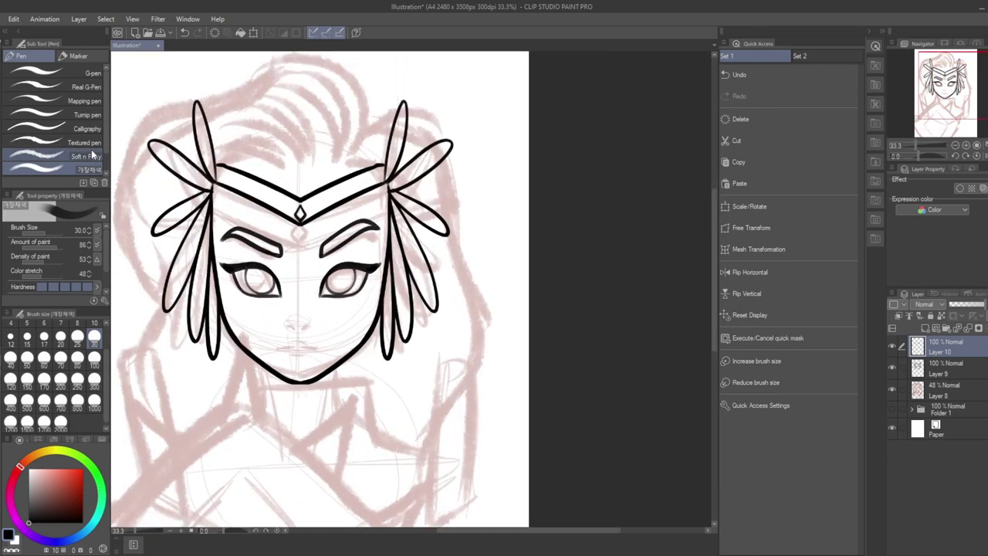
scroll(297, 312, up, 3)
drag(272, 353, 367, 357)
scroll(332, 347, up, 1)
key(ctrl+z)
scroll(353, 308, down, 3)
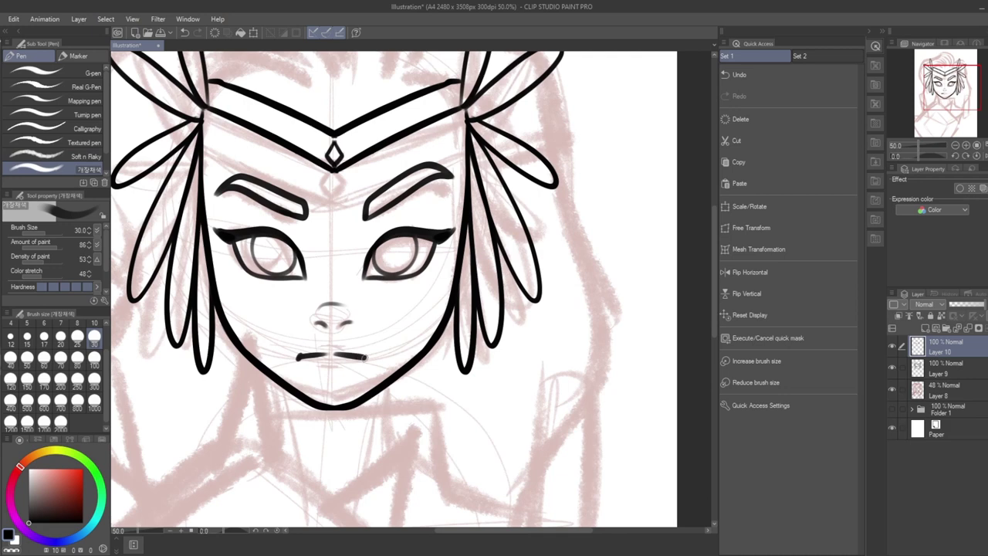
mouse_move(304, 356)
mouse_down()
mouse_move(335, 344)
mouse_move(364, 357)
mouse_up()
scroll(319, 371, down, 1)
Ink the gauntlet's tall middle spike with its base arc on a new layer, and erase the jaw line crossing it on Layer 9
click(923, 329)
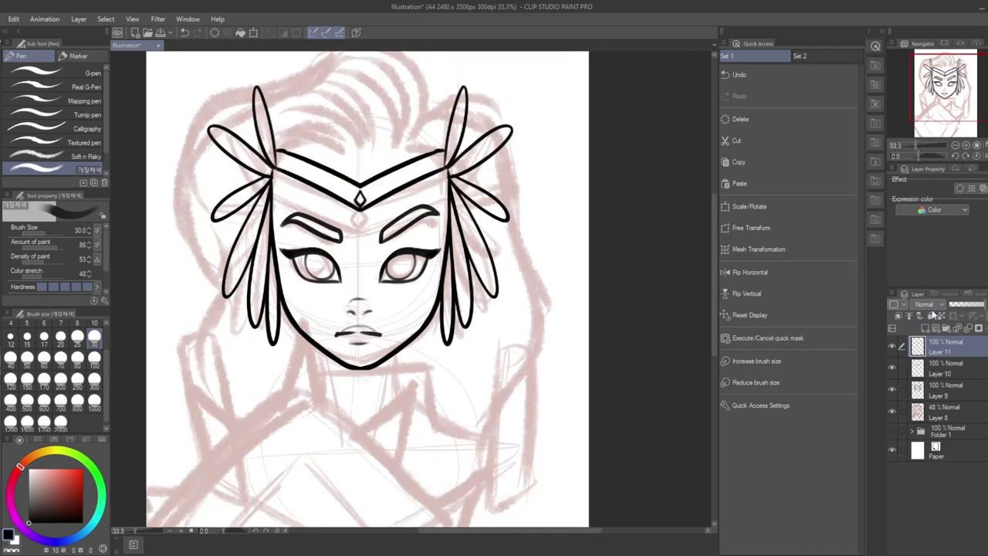
drag(942, 88, 933, 97)
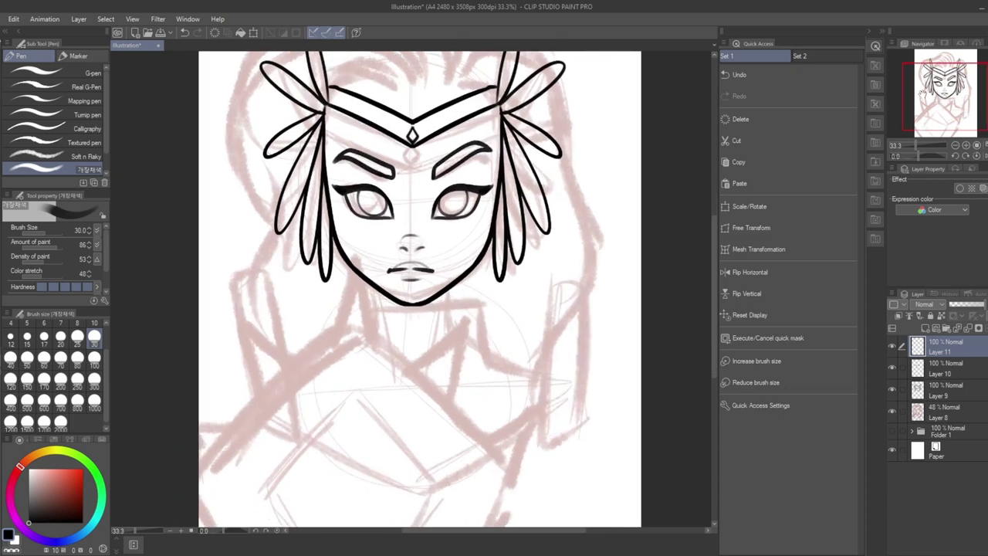
scroll(341, 293, up, 1)
mouse_move(332, 349)
mouse_down()
mouse_move(358, 245)
mouse_move(390, 298)
mouse_up()
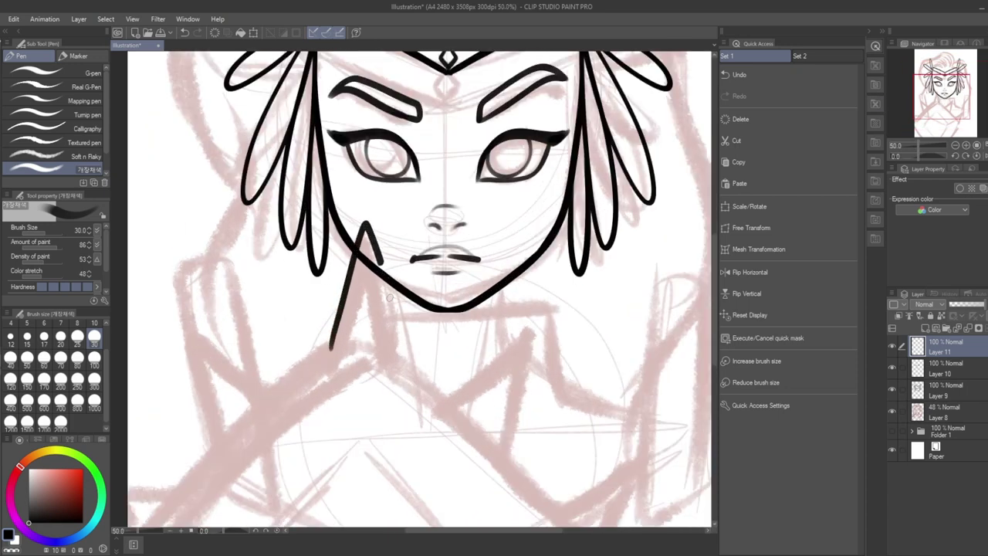
click(935, 390)
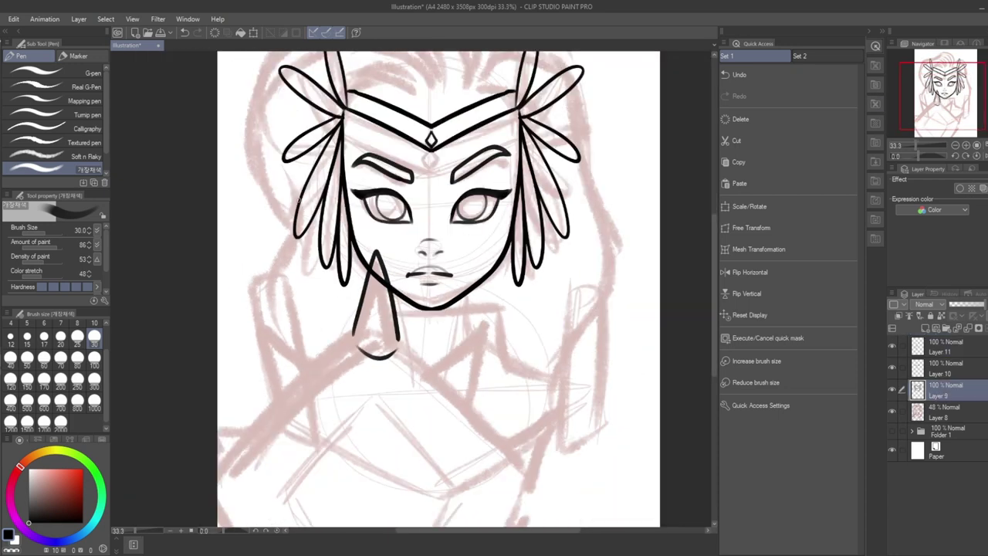
key(e)
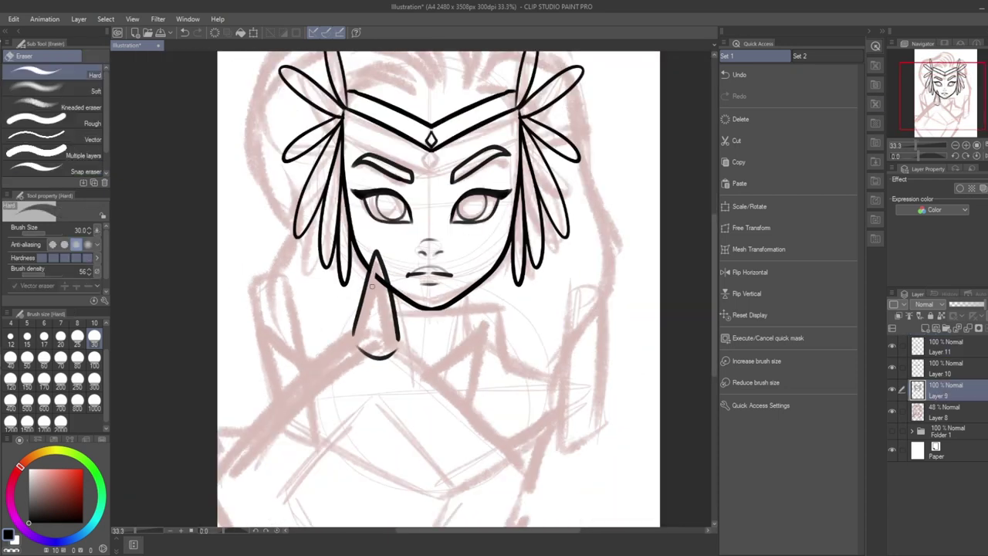
On Layer 11, ink the gauntlet's remaining spikes with curved base lines, then its outer contour and angular inner creases
click(940, 347)
drag(940, 92, 940, 110)
key(p)
mouse_move(326, 242)
mouse_down()
mouse_move(242, 194)
mouse_move(274, 271)
mouse_move(328, 261)
mouse_up()
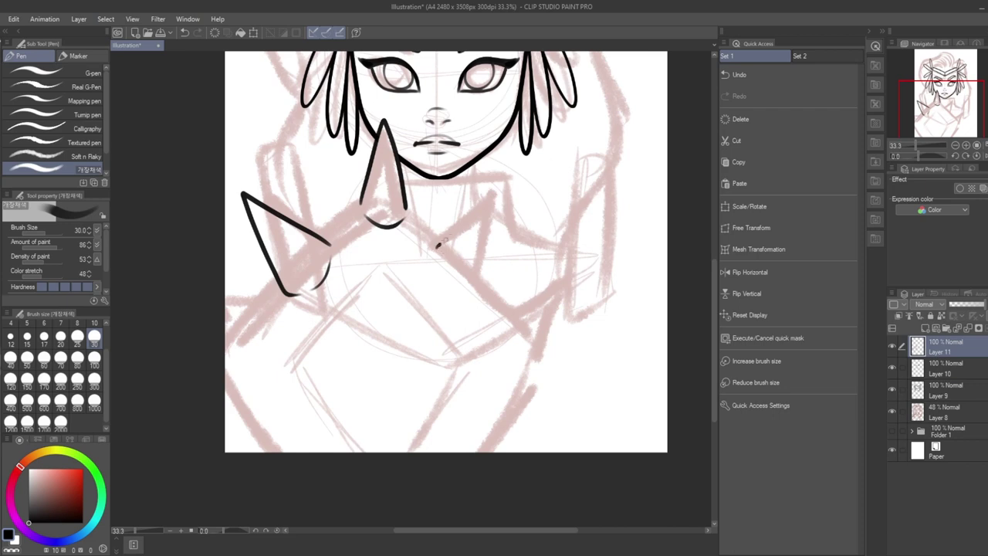
mouse_move(436, 247)
mouse_down()
mouse_move(509, 192)
mouse_move(479, 291)
mouse_move(442, 296)
mouse_move(457, 303)
mouse_up()
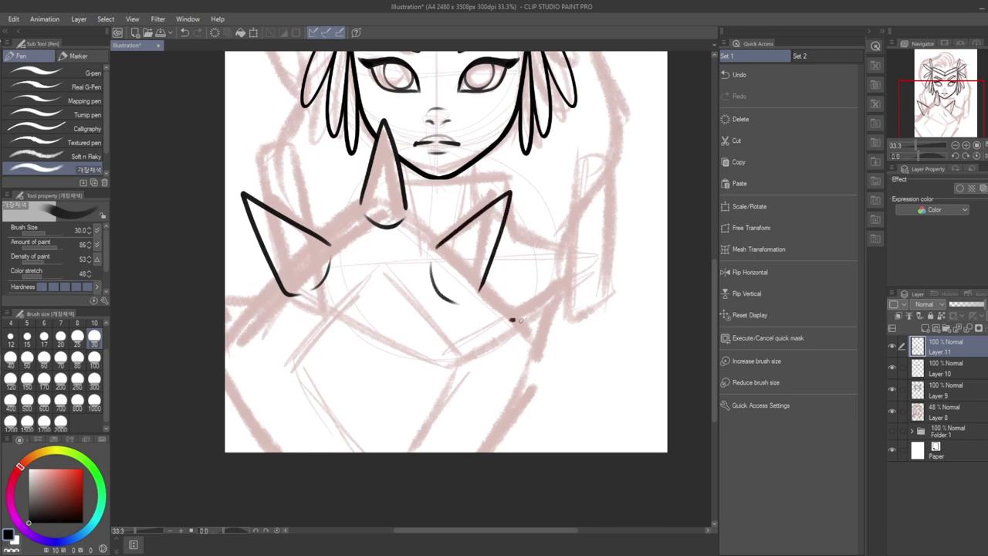
mouse_move(521, 319)
mouse_down()
mouse_move(612, 322)
mouse_move(523, 374)
mouse_up()
drag(507, 326, 510, 367)
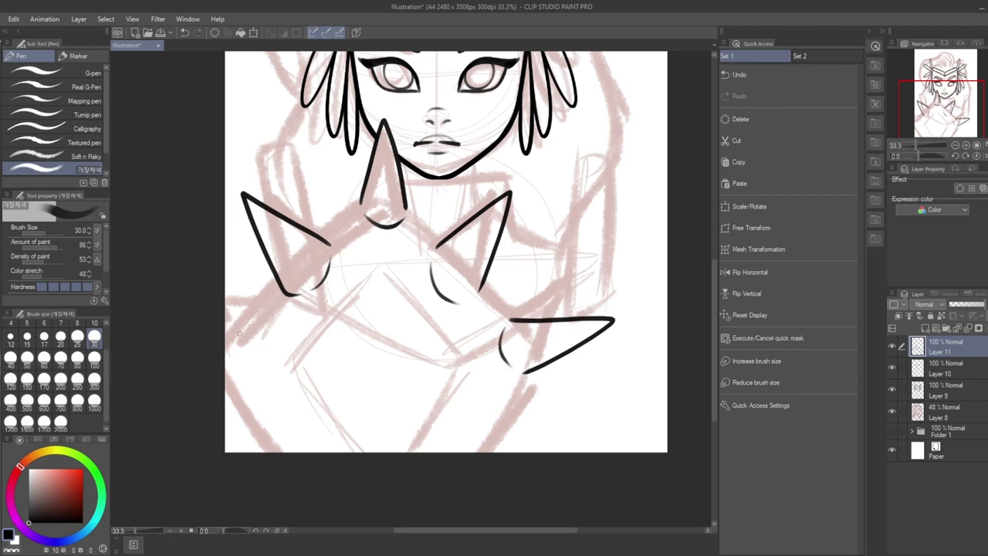
drag(239, 333, 245, 375)
drag(276, 279, 228, 329)
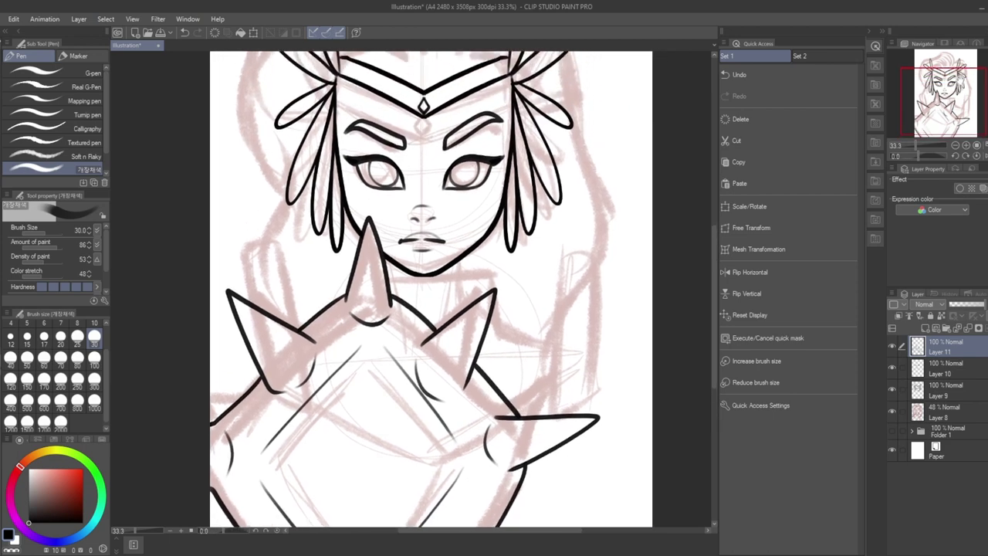
Ink the neck, the high collar and the stepped shoulder edge behind the gauntlet's spikes
scroll(449, 288, up, 2)
mouse_move(349, 292)
mouse_down()
mouse_move(534, 293)
mouse_move(540, 327)
mouse_up()
drag(486, 259, 486, 290)
scroll(481, 228, down, 1)
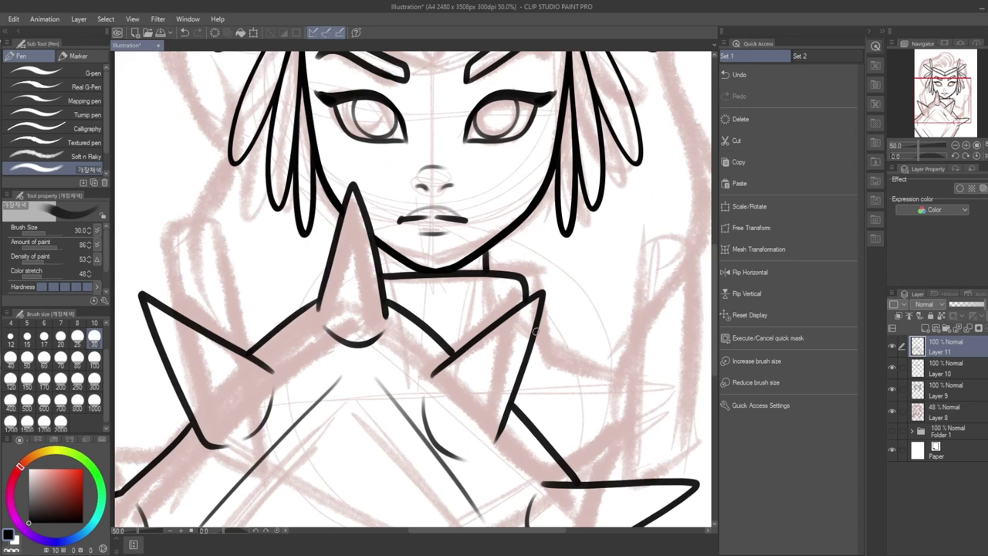
mouse_move(535, 330)
mouse_down()
mouse_move(570, 365)
mouse_move(615, 376)
mouse_up()
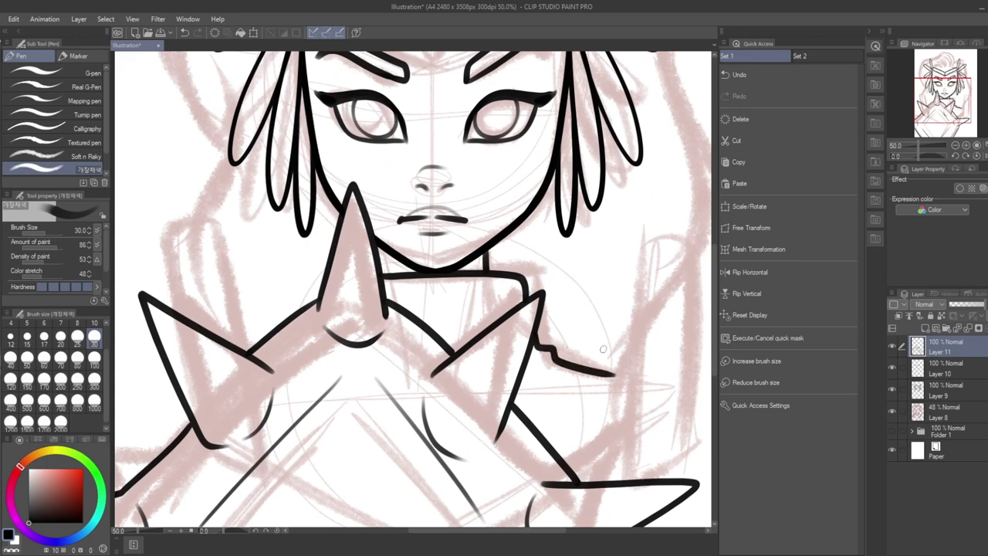
Ink the raised gauntlet fingers with their round studs and, on a new layer, the outline of the long swept hair
scroll(247, 323, down, 1)
key(ctrl+shift+n)
drag(253, 227, 259, 427)
Clean up and redraw the hair contour beside the left feathers, and ink fine strands along the front hairline
key(e)
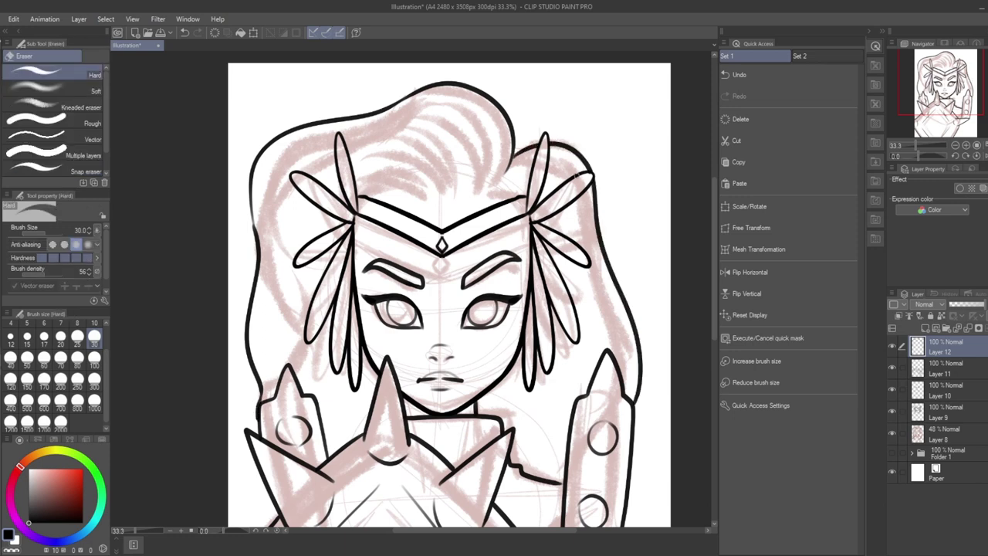
key(p)
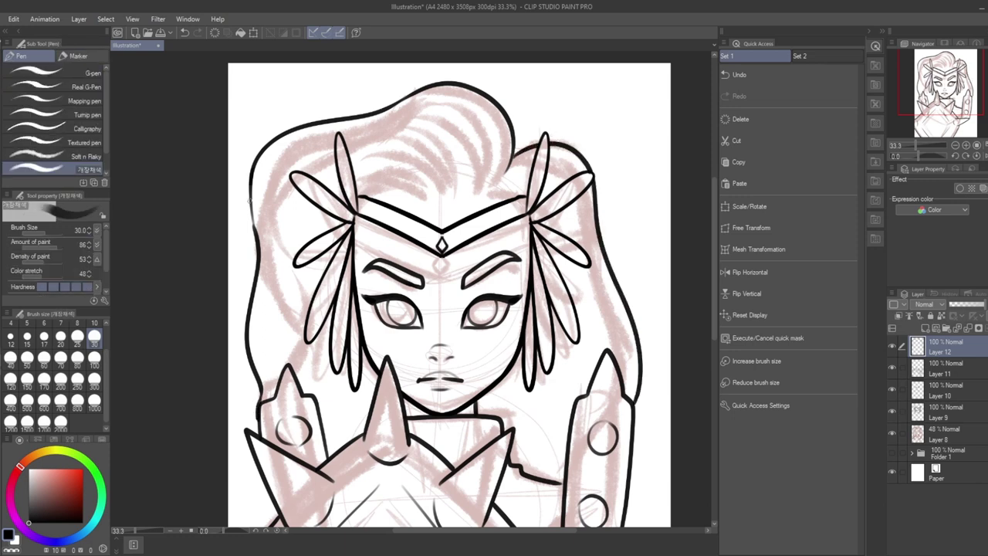
drag(250, 187, 254, 246)
mouse_move(485, 197)
mouse_down()
mouse_move(491, 139)
mouse_move(483, 158)
mouse_move(461, 159)
mouse_up()
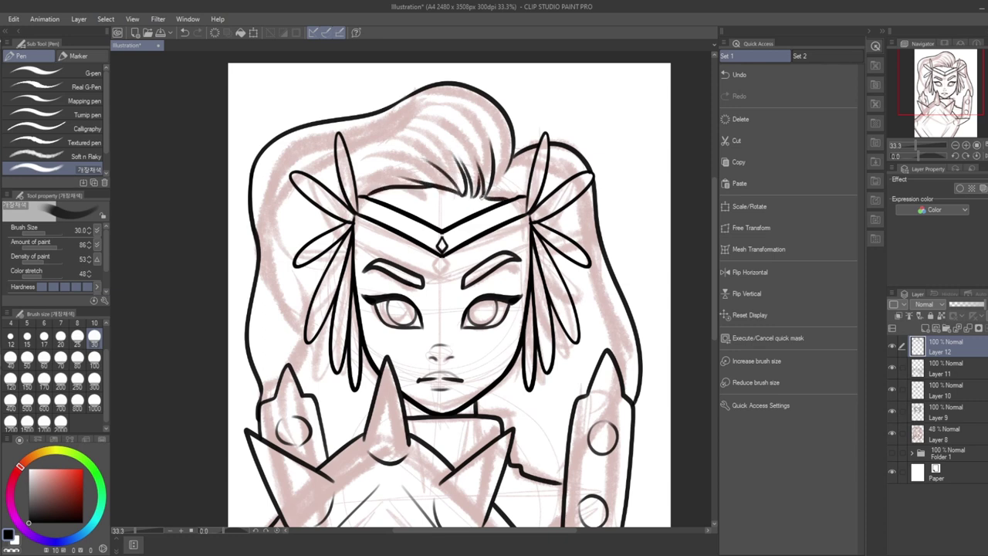
Fill the gauntlet, its fingers and the collar with olive gold on Layer 10, and clean the fill at the gauntlet's left edge
scroll(474, 69, down, 1)
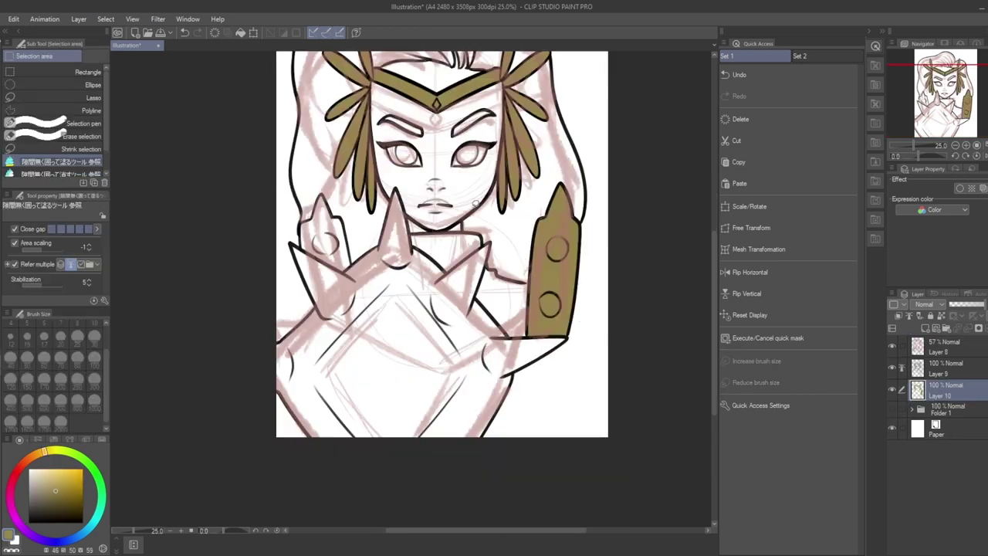
mouse_move(542, 267)
mouse_down()
mouse_move(499, 230)
mouse_move(413, 216)
mouse_move(386, 176)
mouse_move(320, 176)
mouse_move(264, 316)
mouse_move(373, 476)
mouse_move(545, 411)
mouse_move(575, 305)
mouse_up()
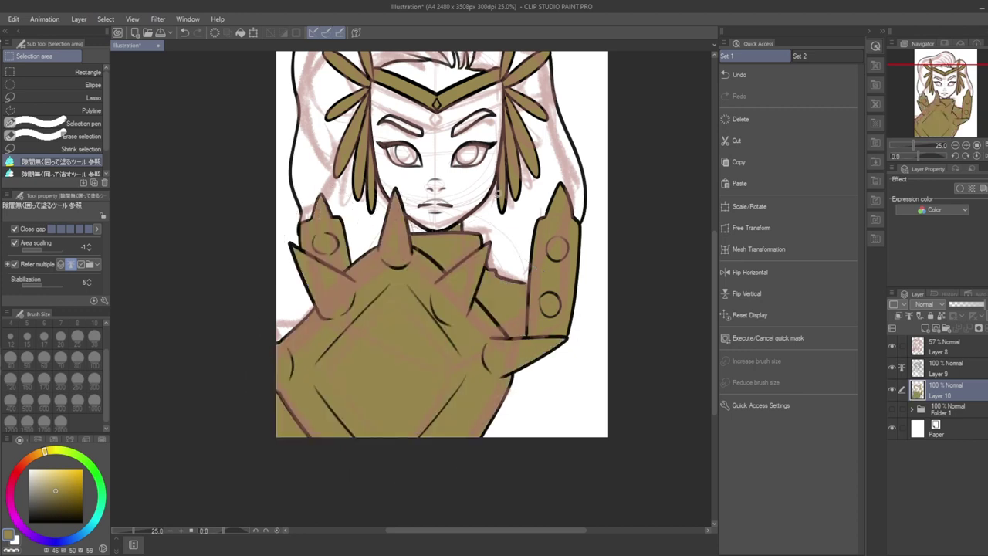
click(30, 173)
mouse_move(265, 363)
mouse_down()
mouse_move(308, 470)
mouse_move(279, 340)
mouse_up()
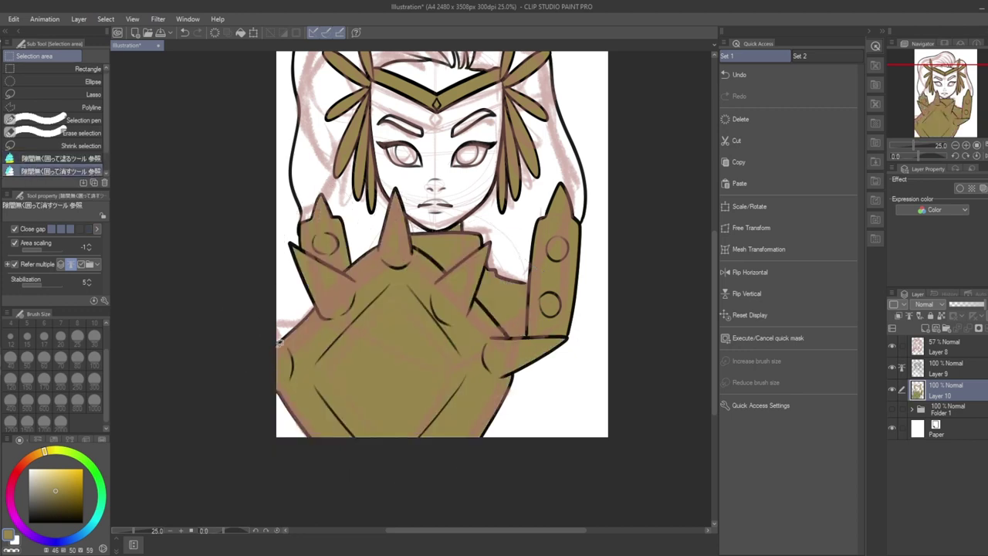
On a new layer above the gold, fill the hair and eyebrows dark maroon and the irises blue
click(945, 412)
click(948, 395)
click(925, 329)
click(14, 476)
click(55, 507)
click(22, 159)
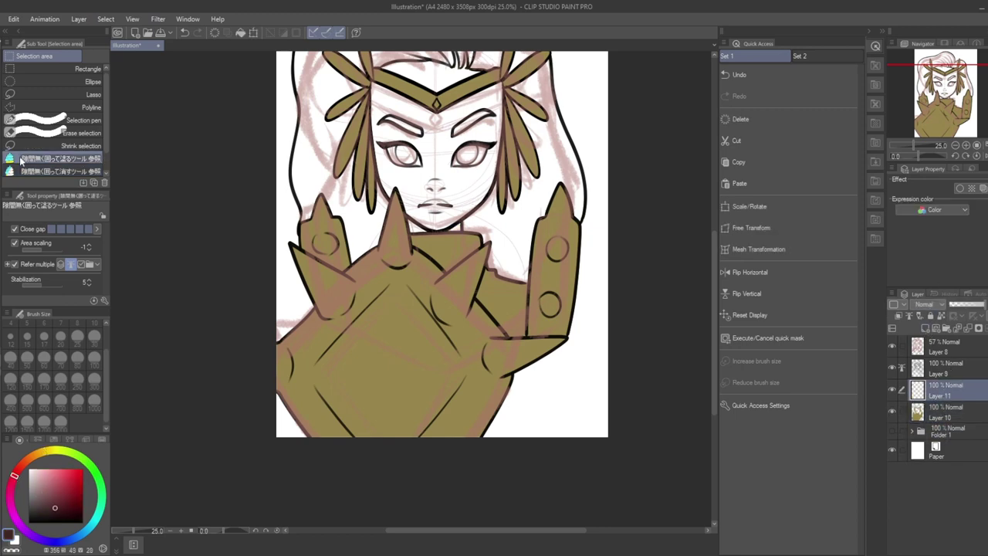
drag(959, 90, 963, 70)
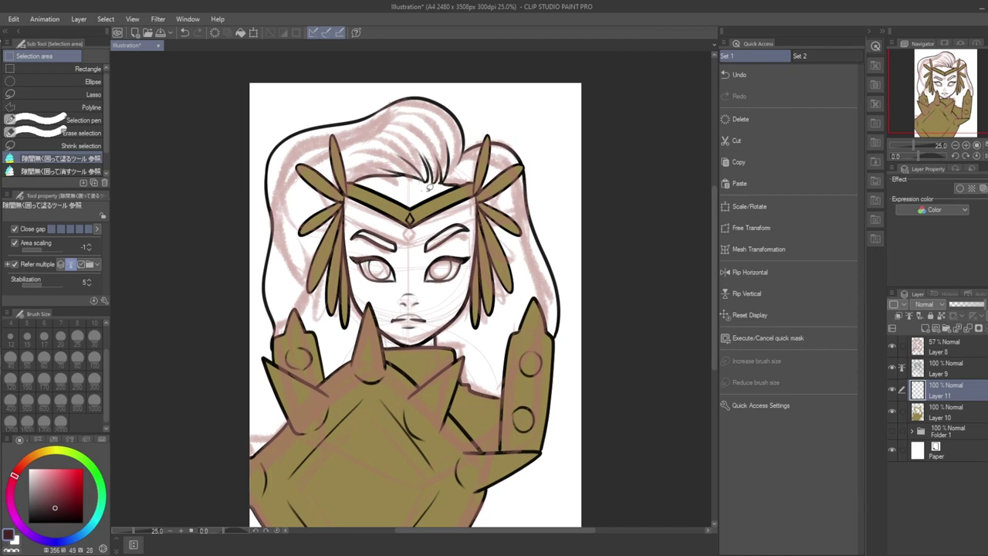
mouse_move(429, 187)
mouse_down()
mouse_move(473, 184)
mouse_move(500, 128)
mouse_move(466, 98)
mouse_move(374, 88)
mouse_move(286, 118)
mouse_move(250, 281)
mouse_move(316, 397)
mouse_move(375, 349)
mouse_move(348, 225)
mouse_move(369, 205)
mouse_move(412, 193)
mouse_move(480, 120)
mouse_up()
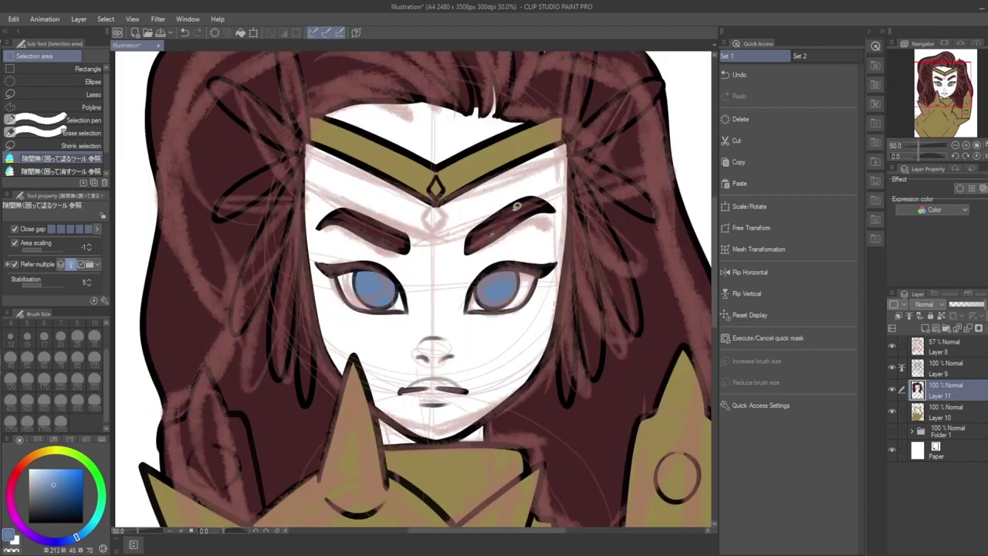
Add a new layer beneath the gold layer and fill the face and neck with a pale beige skin tone
scroll(517, 207, down, 4)
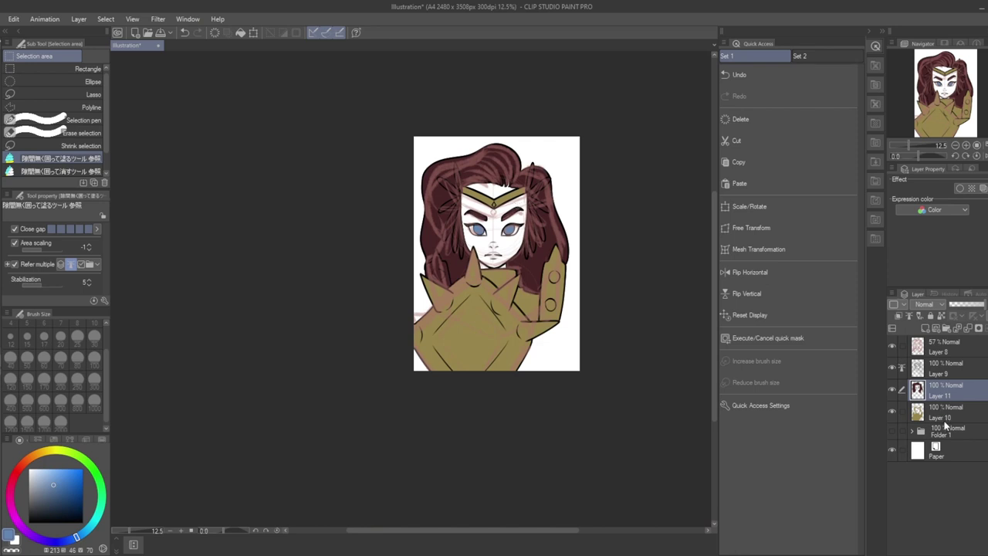
click(943, 434)
click(925, 328)
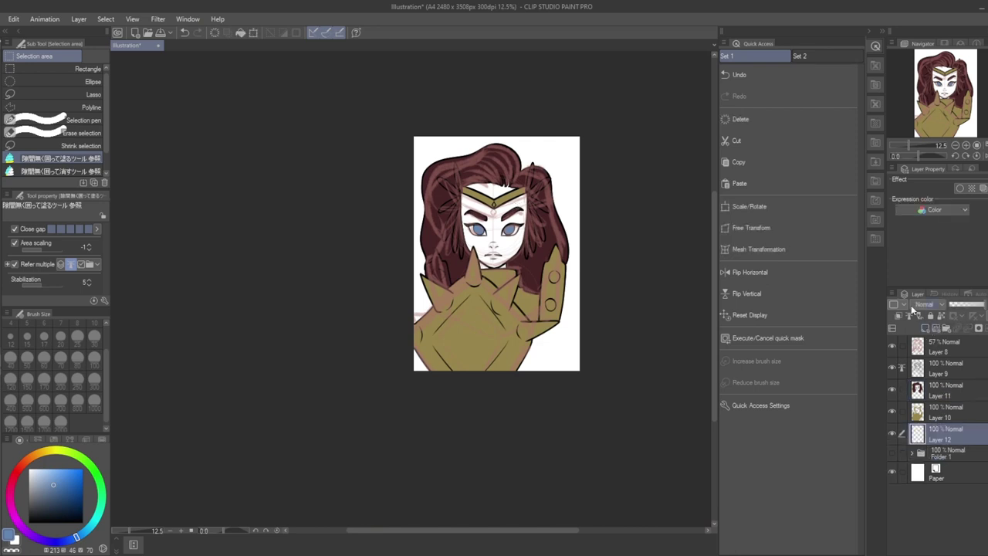
click(33, 455)
drag(44, 470, 35, 472)
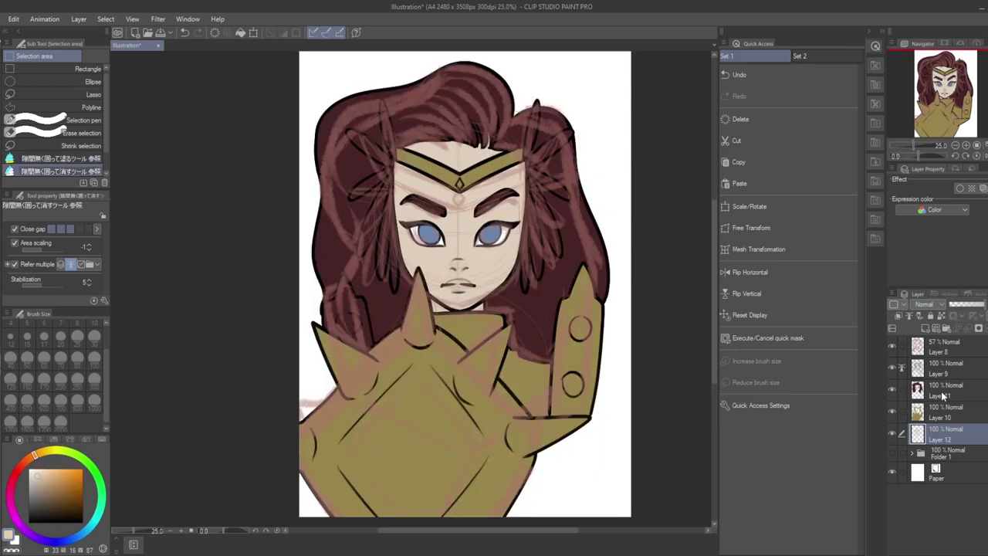
Add a new layer above Layer 11 and choose the enclose-and-fill selection tool
click(942, 395)
click(926, 328)
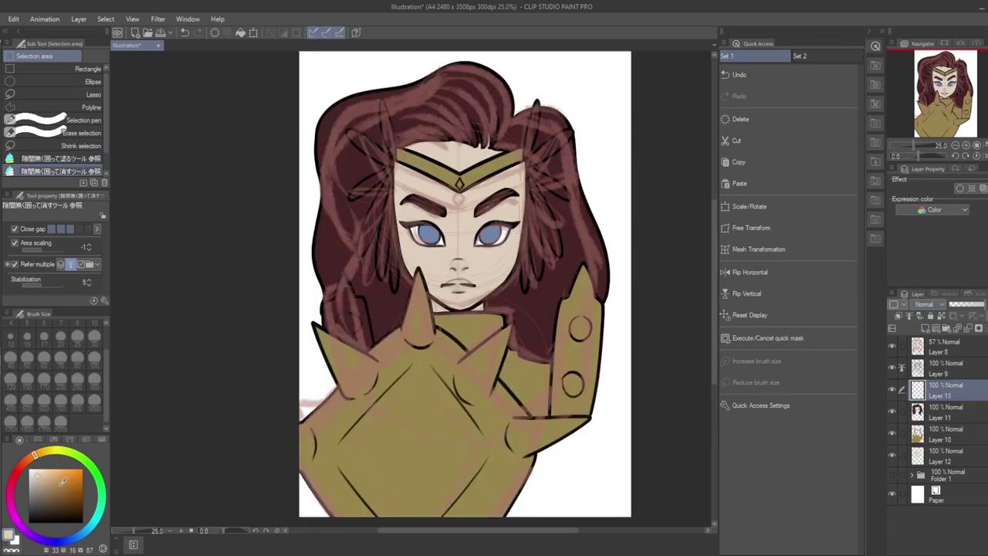
click(31, 159)
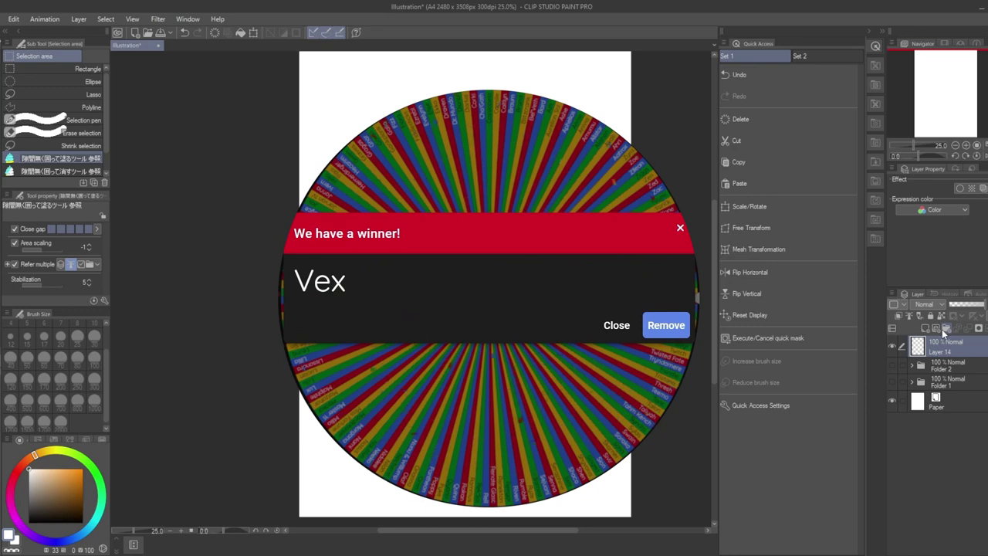
Close the wheel result and, with a size 100 Pencil in muted red, sketch a head circle and a body circle on Layer 14
click(609, 330)
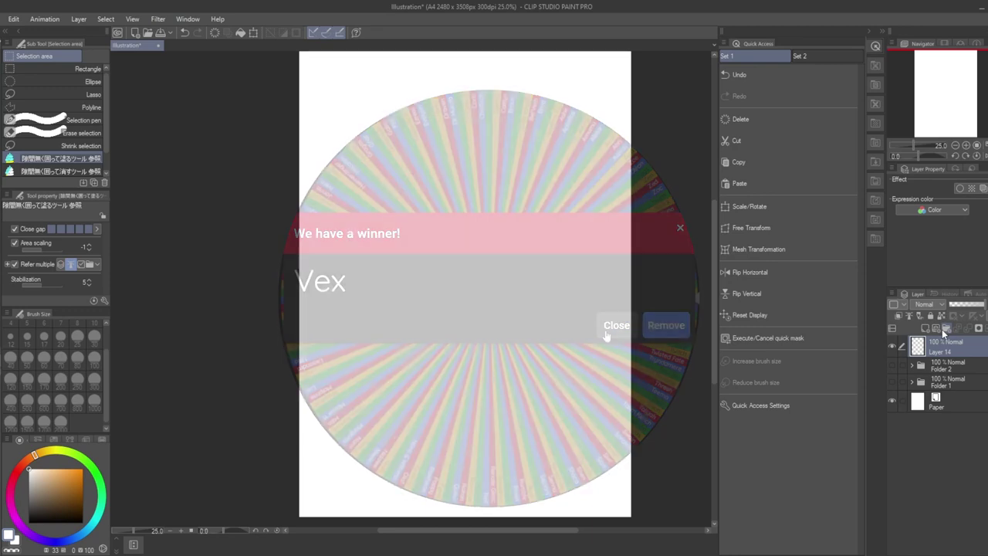
key(p)
click(20, 469)
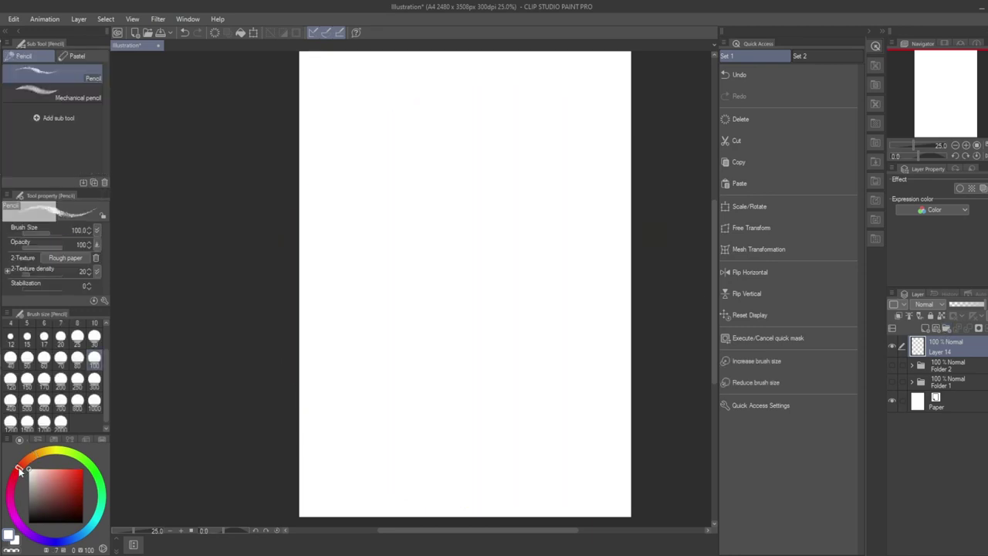
click(47, 482)
click(54, 481)
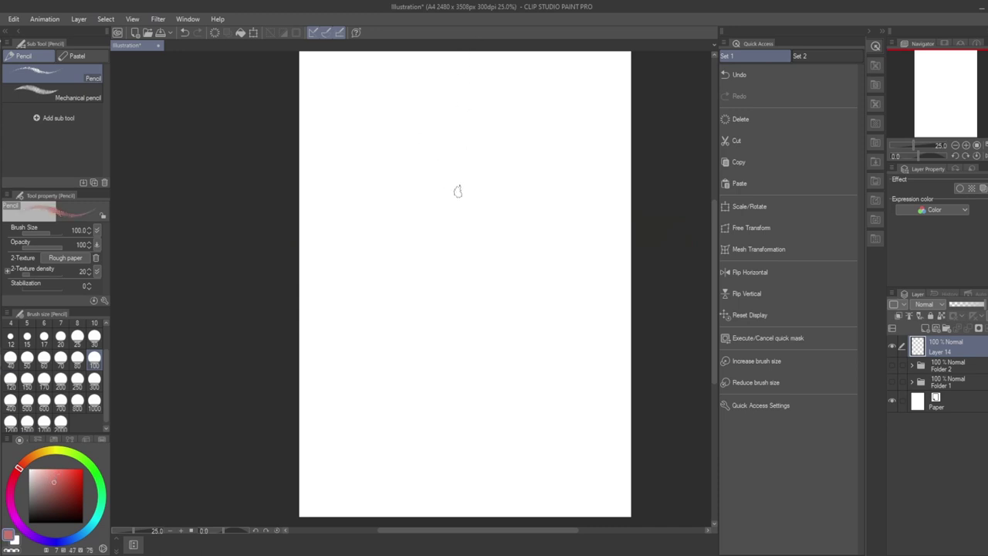
mouse_move(395, 186)
mouse_down()
mouse_move(381, 242)
mouse_move(384, 176)
mouse_move(430, 159)
mouse_up()
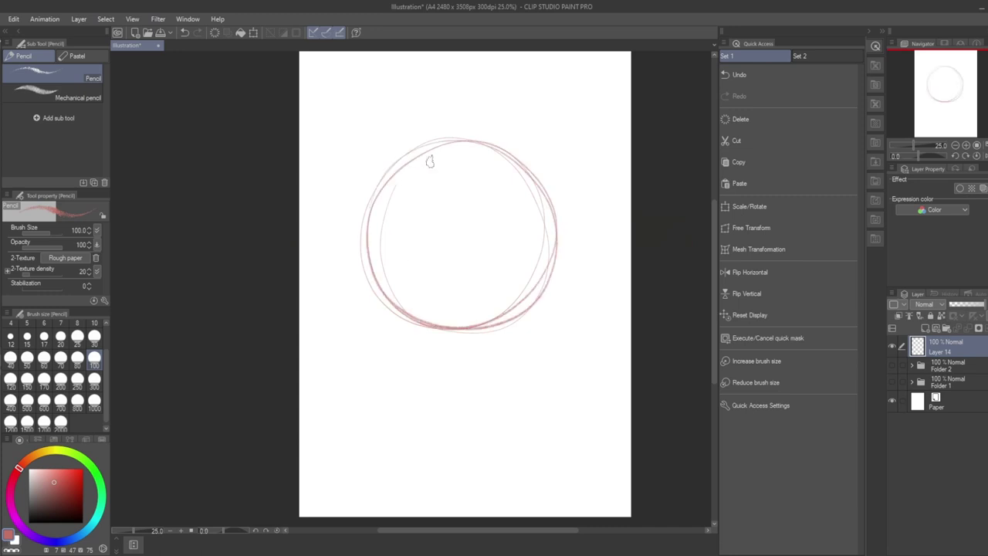
mouse_move(483, 354)
mouse_down()
mouse_move(533, 394)
mouse_move(385, 454)
mouse_move(509, 368)
mouse_up()
Sketch the head's centre and eye guidelines, then the face outline, neck, shoulders and V-shaped torso over the circles
mouse_move(463, 130)
mouse_down()
mouse_move(463, 347)
mouse_move(459, 328)
mouse_up()
drag(349, 255, 610, 244)
mouse_move(380, 176)
mouse_down()
mouse_move(386, 297)
mouse_move(465, 332)
mouse_up()
drag(530, 164, 532, 280)
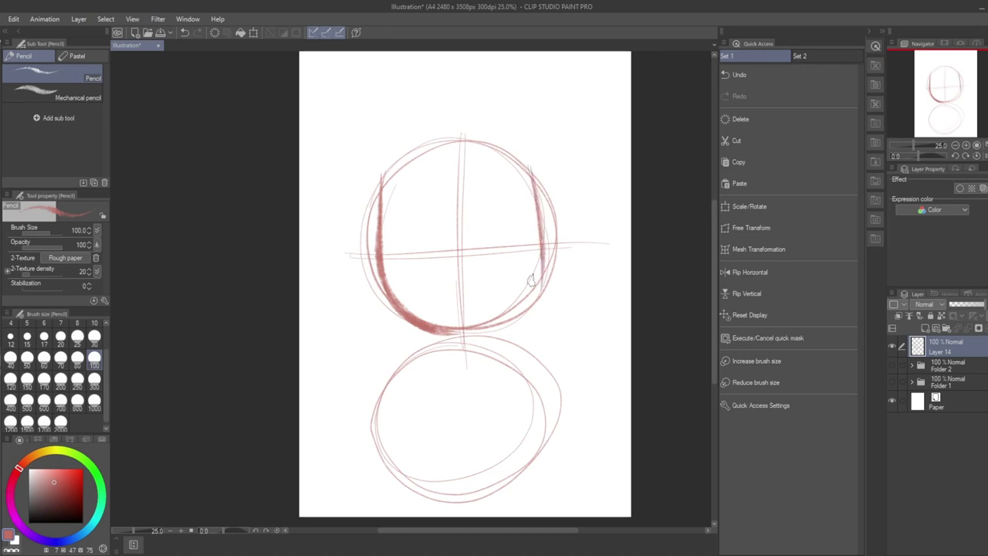
mouse_move(534, 185)
mouse_down()
mouse_move(530, 275)
mouse_move(484, 322)
mouse_up()
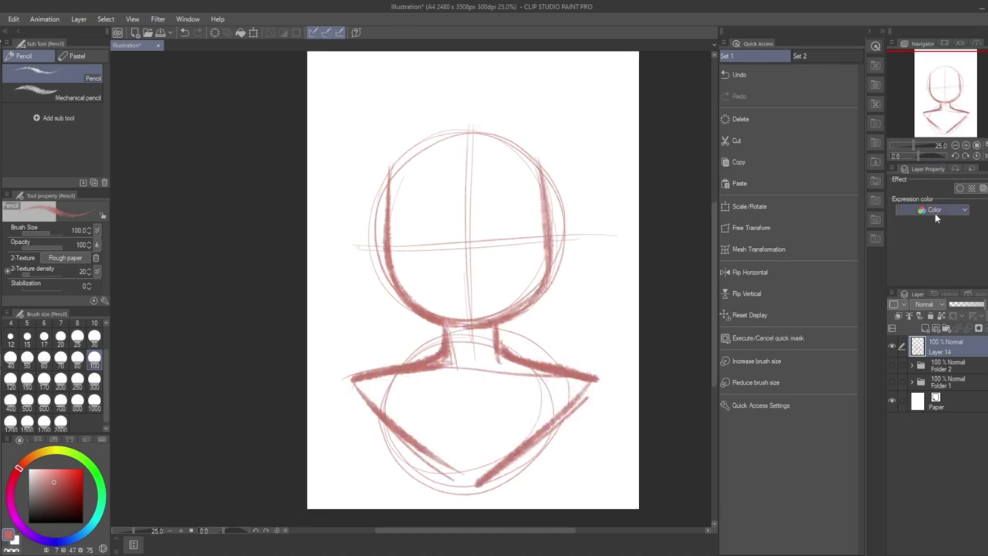
Scale the whole construction sketch down toward the lower part of the page
click(761, 206)
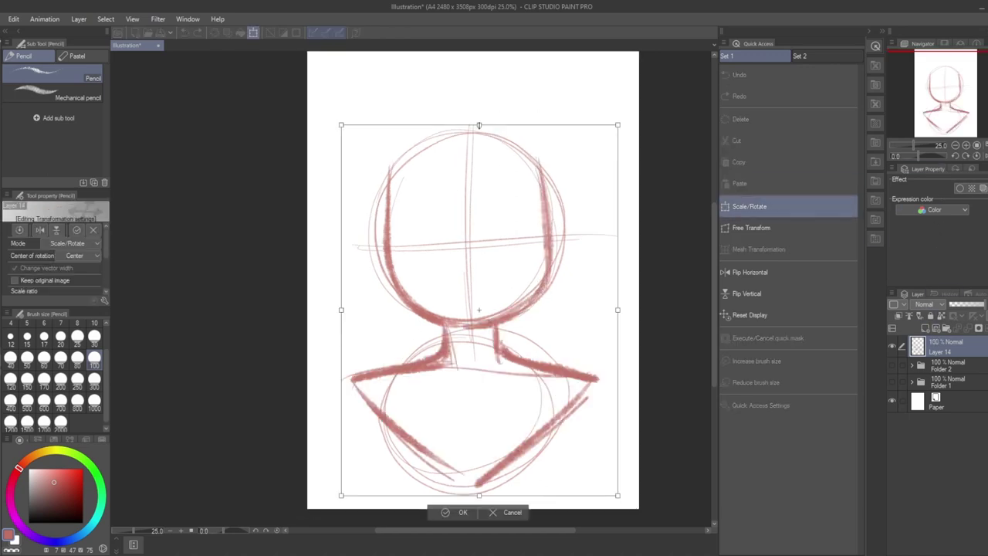
drag(479, 125, 479, 186)
key(Return)
On a new layer, sketch two half-closed eyes with heavy flat lids, a small triangular nose and a crooked mouth
click(925, 329)
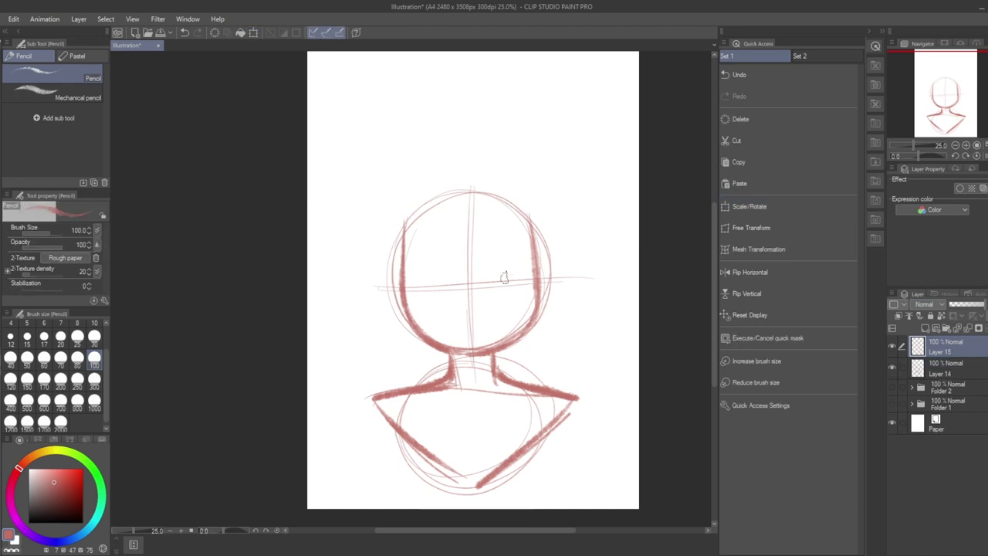
scroll(503, 278, up, 3)
mouse_move(517, 300)
mouse_down()
mouse_move(474, 309)
mouse_move(540, 299)
mouse_up()
drag(471, 307, 533, 303)
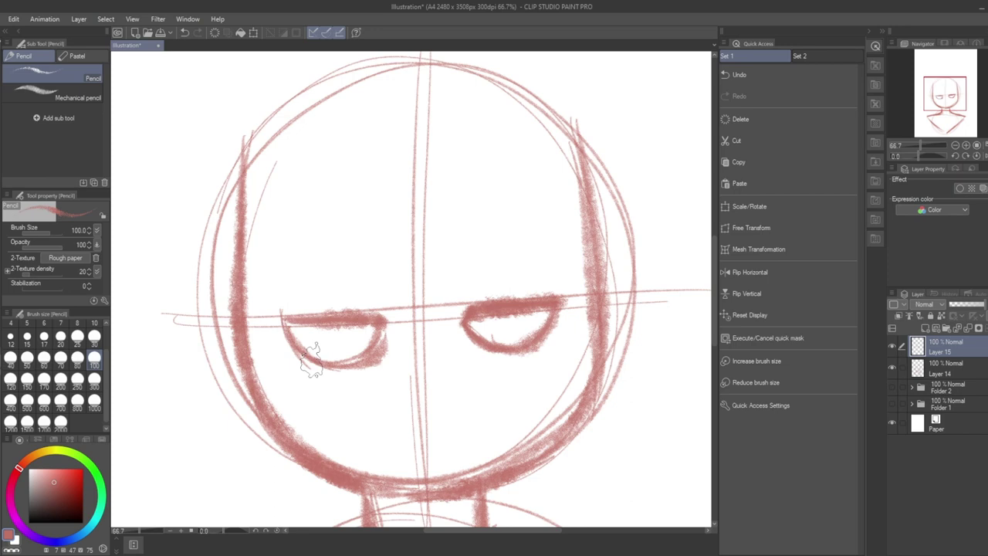
drag(308, 353, 340, 304)
drag(420, 383, 434, 382)
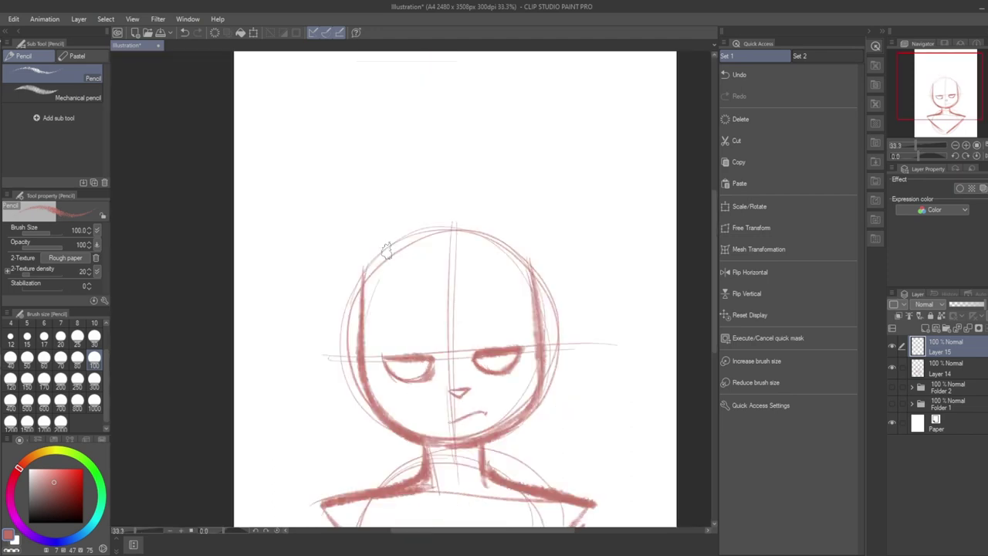
Sketch two tall pointed ears rising from both sides of the head
mouse_move(386, 248)
mouse_down()
mouse_move(329, 176)
mouse_move(315, 318)
mouse_up()
mouse_move(305, 225)
mouse_down()
mouse_move(328, 331)
mouse_move(337, 357)
mouse_up()
drag(314, 308, 360, 376)
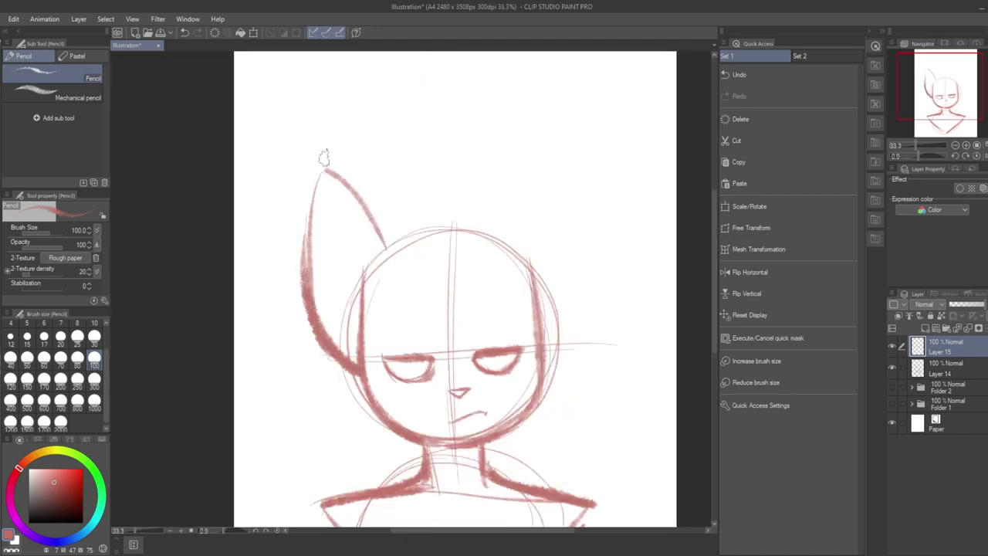
mouse_move(511, 247)
mouse_down()
mouse_move(545, 159)
mouse_move(571, 170)
mouse_move(581, 270)
mouse_up()
drag(577, 165, 554, 367)
Sketch the hood around the head and hair, closing it with a V-shaped neckline at the chest
drag(446, 201, 388, 237)
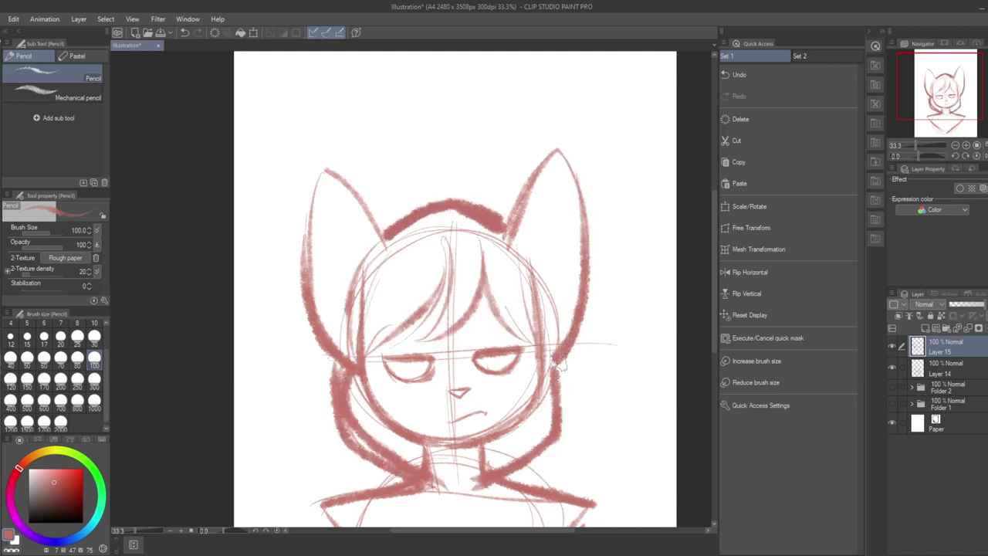
mouse_move(561, 367)
mouse_down()
mouse_move(531, 466)
mouse_move(531, 360)
mouse_up()
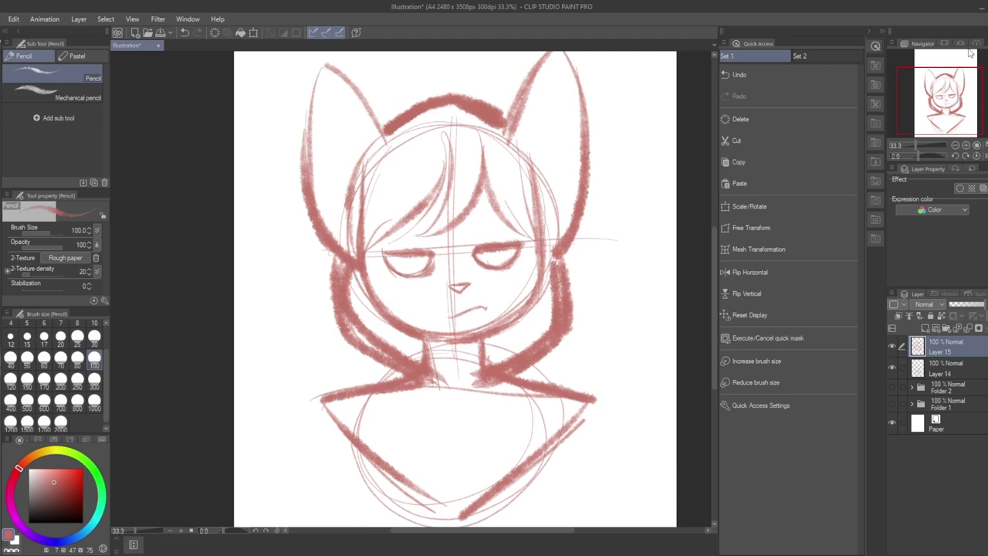
drag(436, 380, 456, 422)
drag(473, 380, 457, 421)
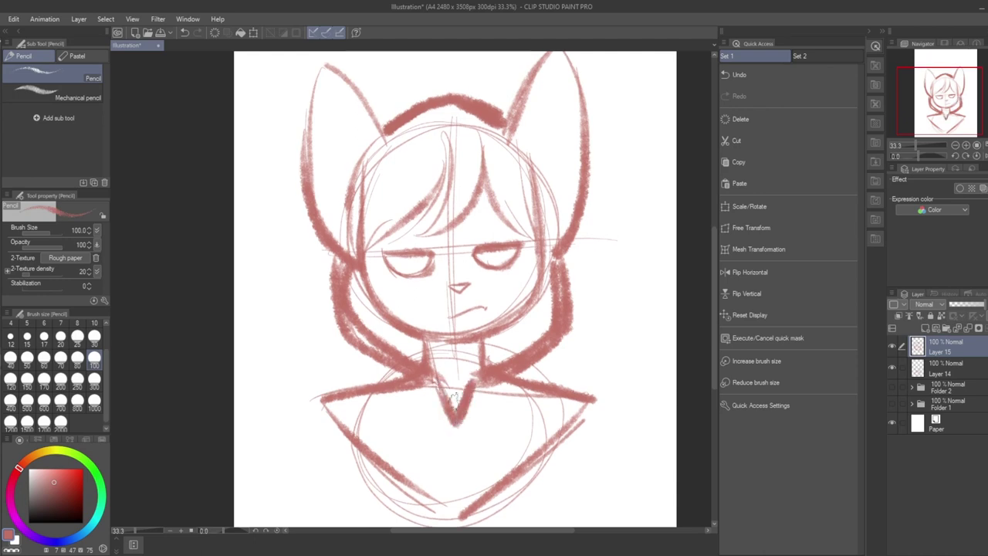
scroll(454, 400, down, 1)
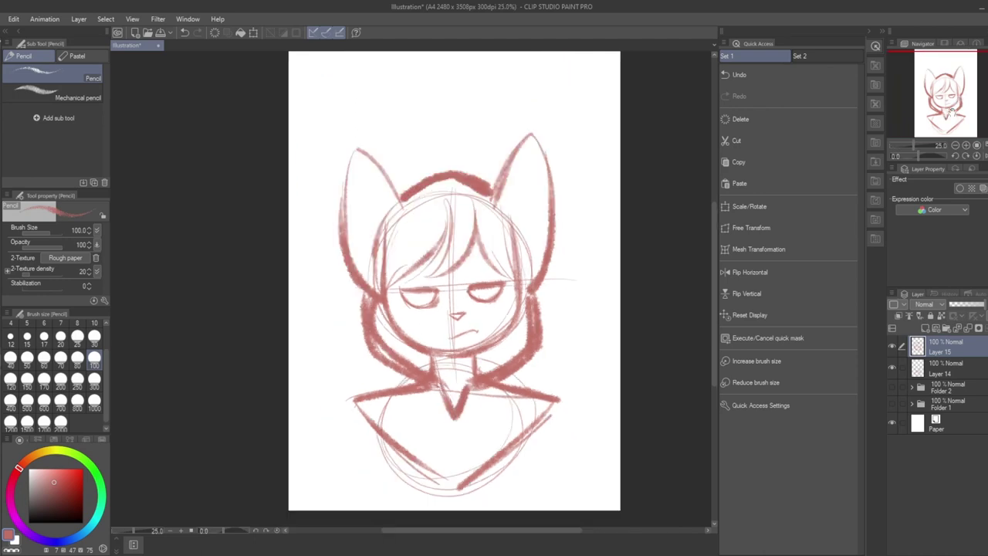
On a new layer, sketch the shadow's long arms rising behind the hood, ending in clawed hands with spirals
drag(950, 94, 947, 87)
click(925, 328)
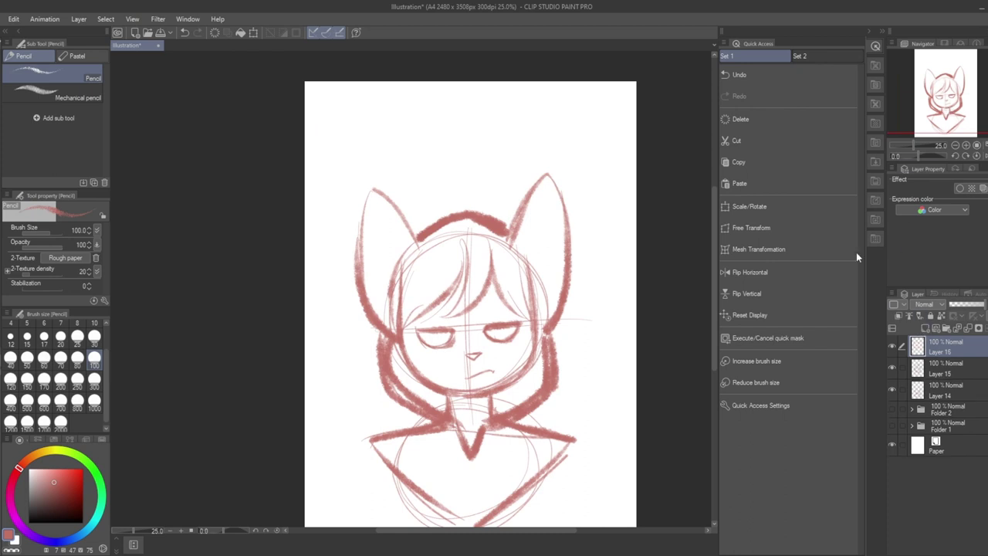
mouse_move(390, 428)
mouse_down()
mouse_move(331, 178)
mouse_move(365, 137)
mouse_move(397, 140)
mouse_move(402, 219)
mouse_up()
drag(331, 202, 319, 133)
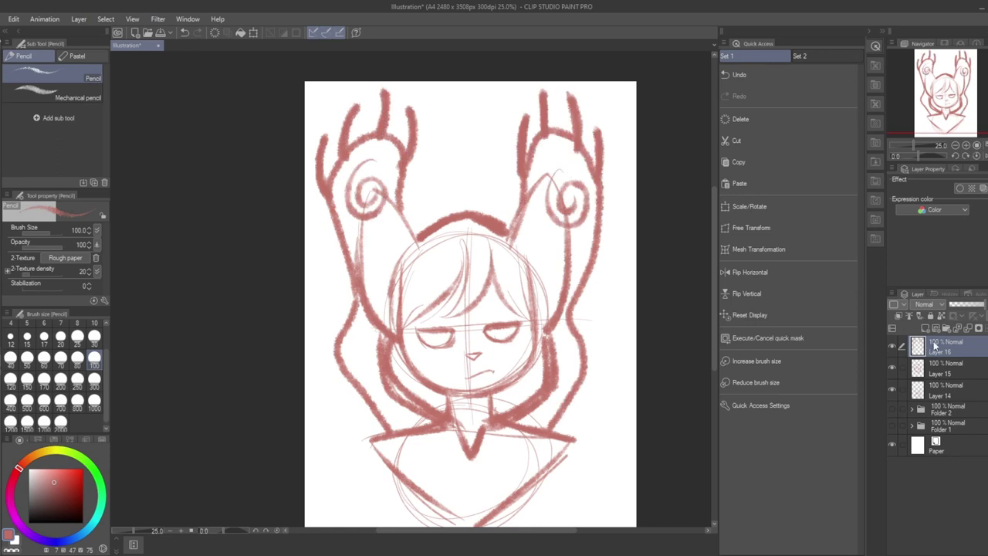
Merge the sketch layers into Layer 14, add a new layer above and lower the sketch's opacity to 37%
key(ctrl+e)
key(ctrl+e)
click(925, 328)
click(943, 367)
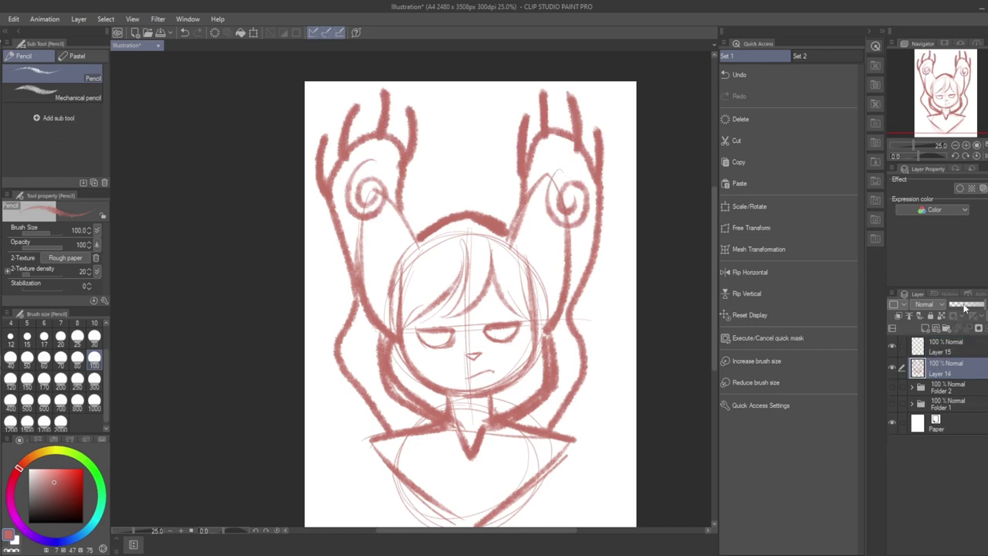
click(961, 305)
On Layer 15, ink one half-closed eye in black with a size 30 pen, with a flat lid, curved outline and lower lashes
click(953, 349)
drag(51, 494, 28, 524)
key(p)
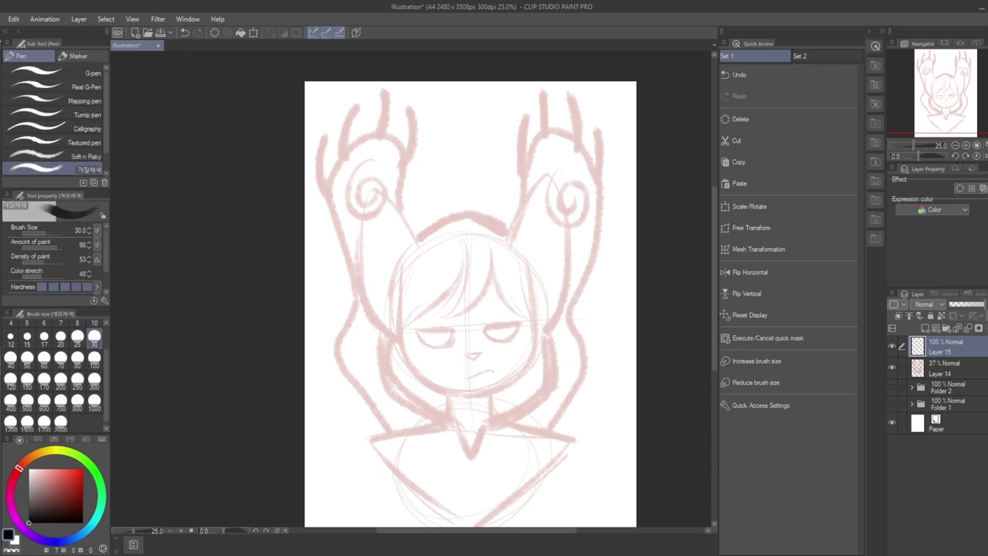
scroll(521, 352, up, 4)
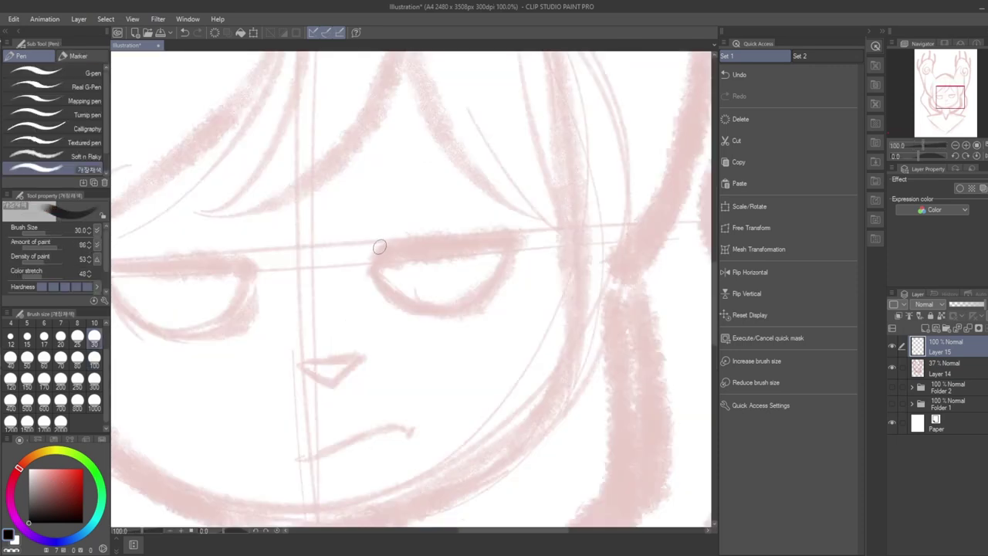
mouse_move(366, 269)
mouse_down()
mouse_move(525, 242)
mouse_move(549, 233)
mouse_up()
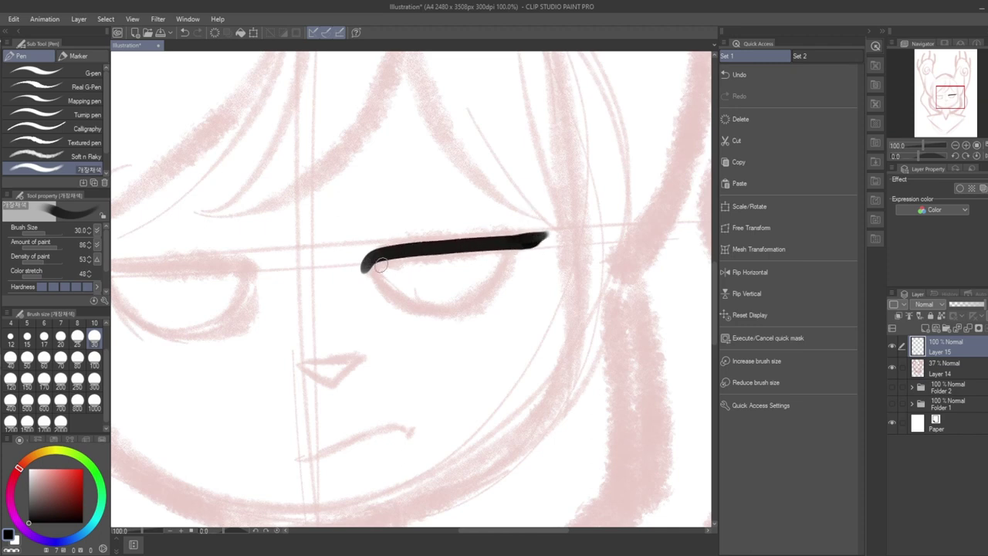
mouse_move(369, 257)
mouse_down()
mouse_move(390, 301)
mouse_move(431, 315)
mouse_move(468, 309)
mouse_move(532, 236)
mouse_up()
mouse_move(503, 272)
mouse_down()
mouse_move(518, 285)
mouse_move(493, 312)
mouse_move(446, 327)
mouse_up()
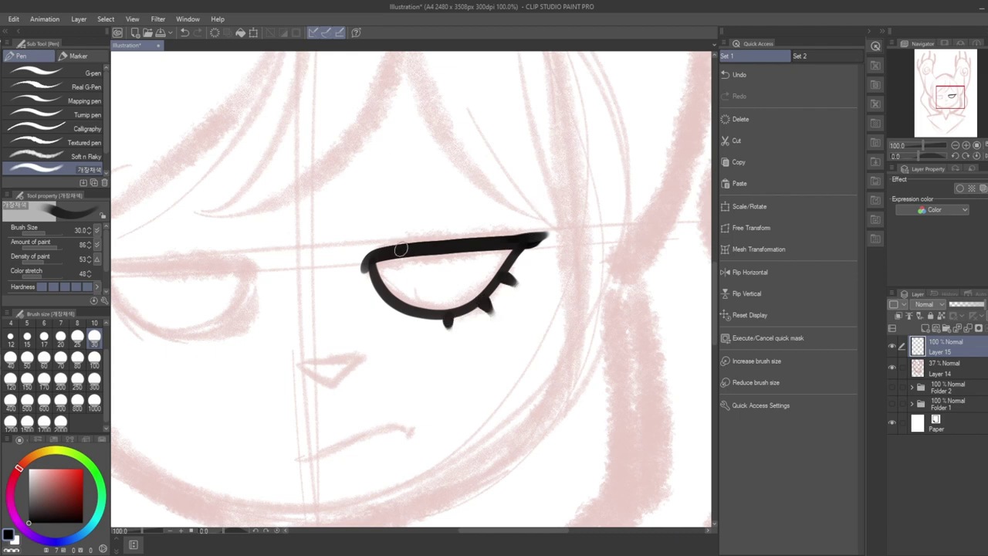
Ink the half-hidden irises, then finish the facial features down to the crooked mouth
mouse_move(397, 258)
mouse_down()
mouse_move(433, 300)
mouse_move(477, 265)
mouse_up()
drag(481, 256, 482, 242)
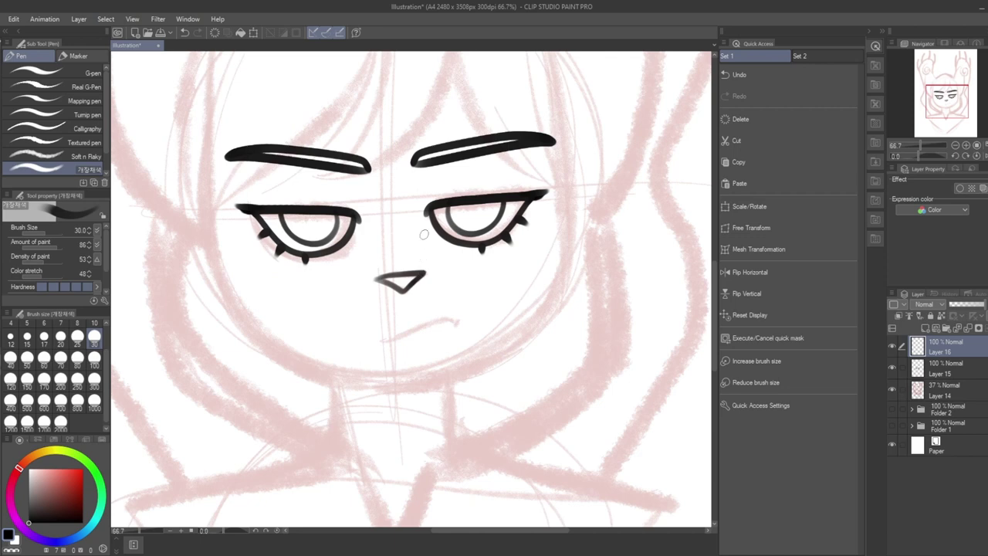
drag(379, 342, 459, 321)
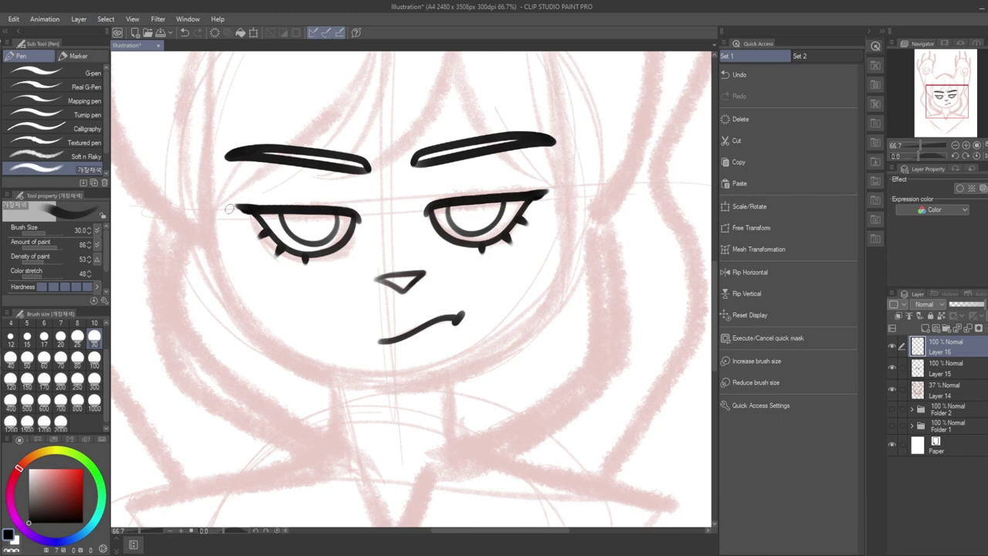
Ink the parted fringe and side hair over the forehead, then outline the pointed ears
scroll(411, 289, up, 5)
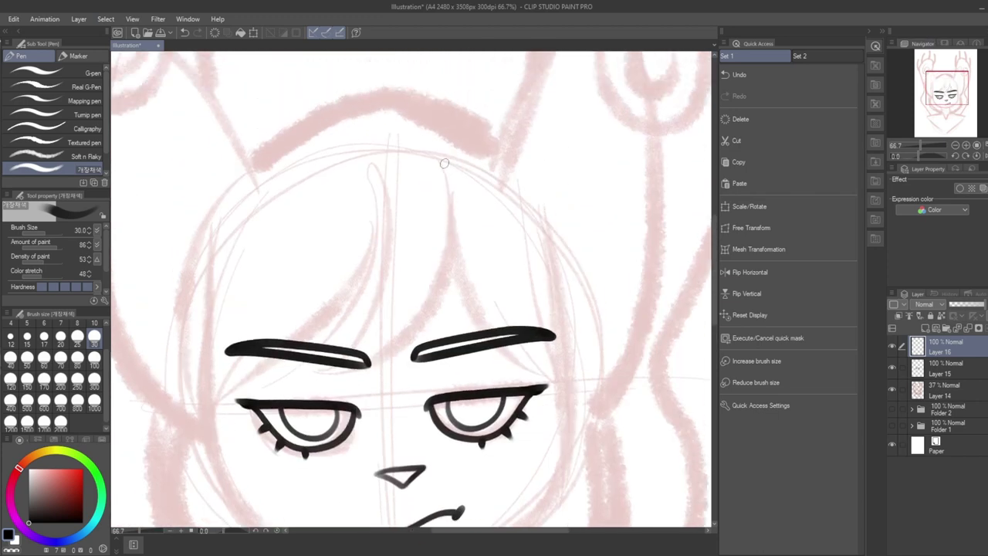
drag(445, 161, 454, 271)
drag(440, 308, 375, 361)
mouse_move(407, 188)
mouse_down()
mouse_move(403, 296)
mouse_move(373, 360)
mouse_up()
mouse_move(369, 189)
mouse_down()
mouse_move(392, 301)
mouse_move(374, 361)
mouse_up()
mouse_move(376, 206)
mouse_down()
mouse_move(366, 265)
mouse_move(299, 345)
mouse_move(221, 411)
mouse_move(208, 472)
mouse_up()
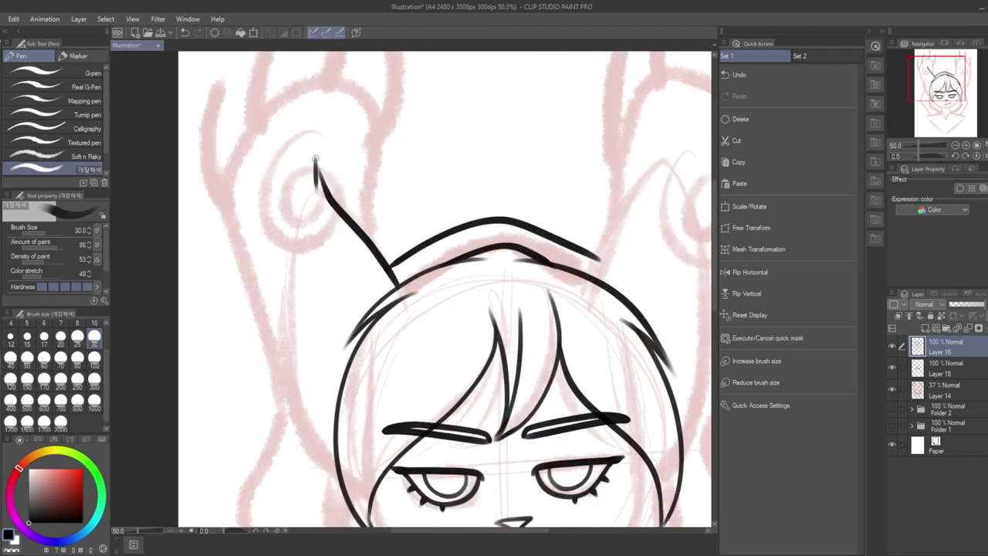
mouse_move(316, 160)
mouse_down()
mouse_move(315, 183)
mouse_move(301, 150)
mouse_move(295, 204)
mouse_move(311, 165)
mouse_move(291, 255)
mouse_up()
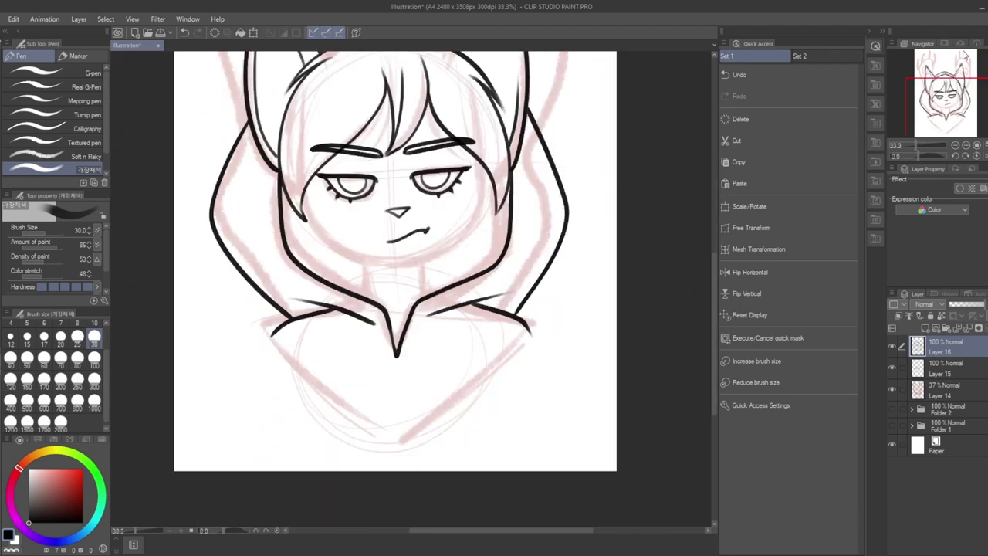
Doodle a small black stick figure with bunny ears in the blank area beside the torso
scroll(961, 70, up, 3)
scroll(949, 111, down, 1)
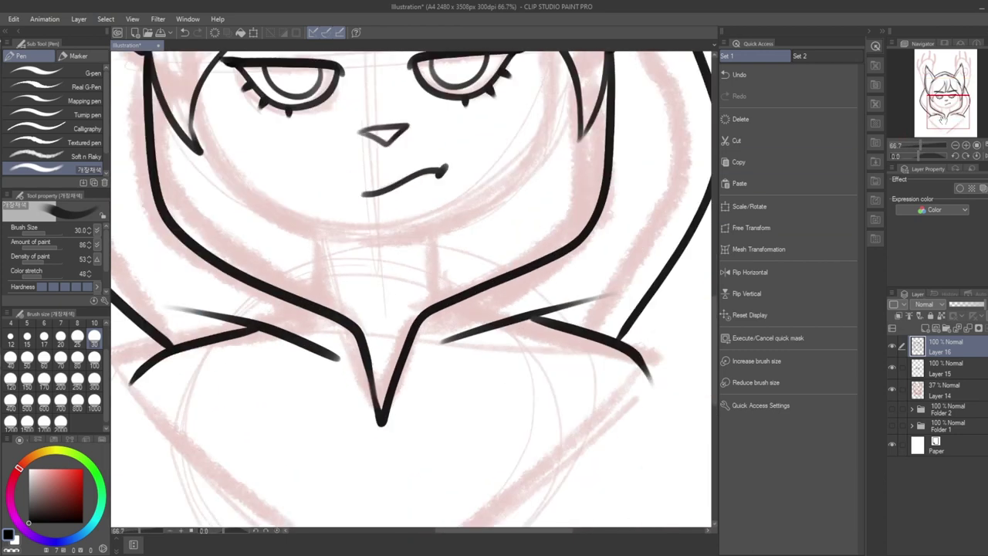
drag(950, 112, 964, 123)
mouse_move(496, 286)
mouse_down()
mouse_move(498, 362)
mouse_move(526, 368)
mouse_move(470, 349)
mouse_move(471, 358)
mouse_up()
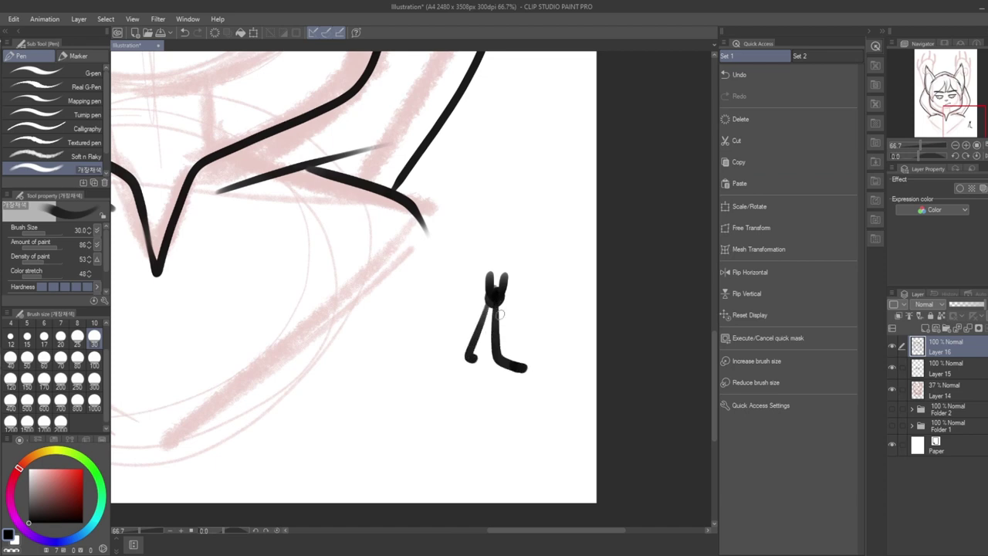
mouse_move(499, 314)
mouse_down()
mouse_move(503, 340)
mouse_move(499, 294)
mouse_up()
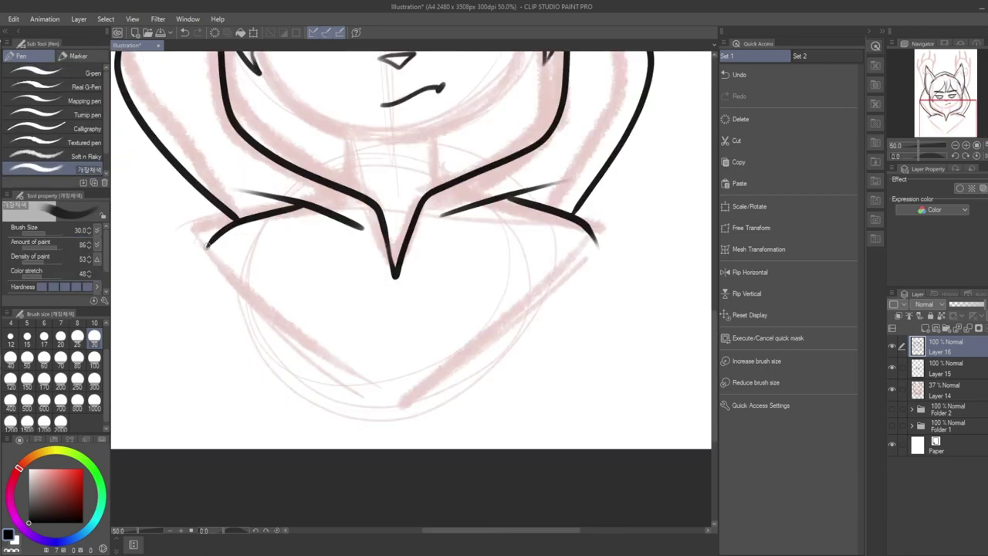
Ink the torso's lower edges as two lines from the shoulders meeting in a point below the chest
drag(206, 245, 320, 353)
drag(364, 378, 404, 402)
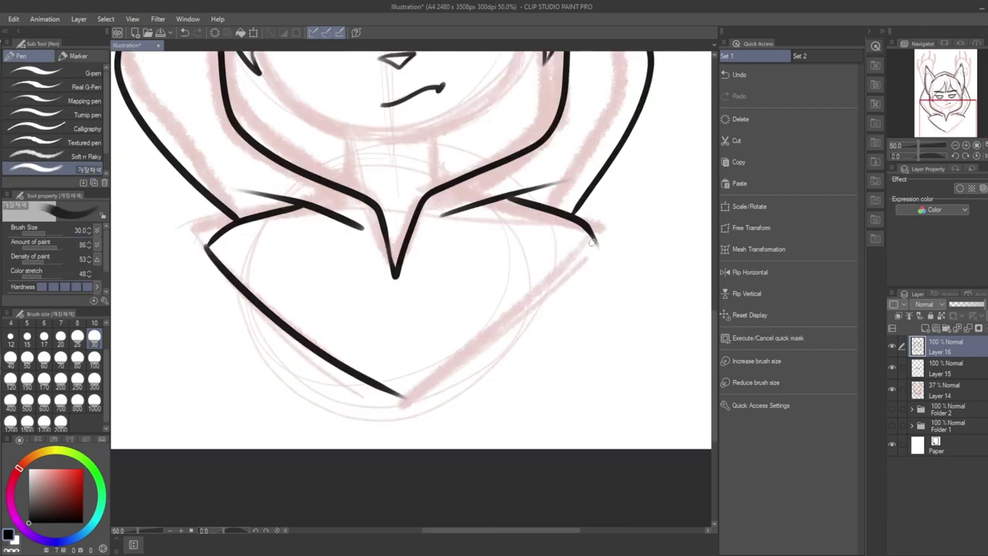
mouse_move(597, 248)
mouse_down()
mouse_move(471, 359)
mouse_move(405, 397)
mouse_up()
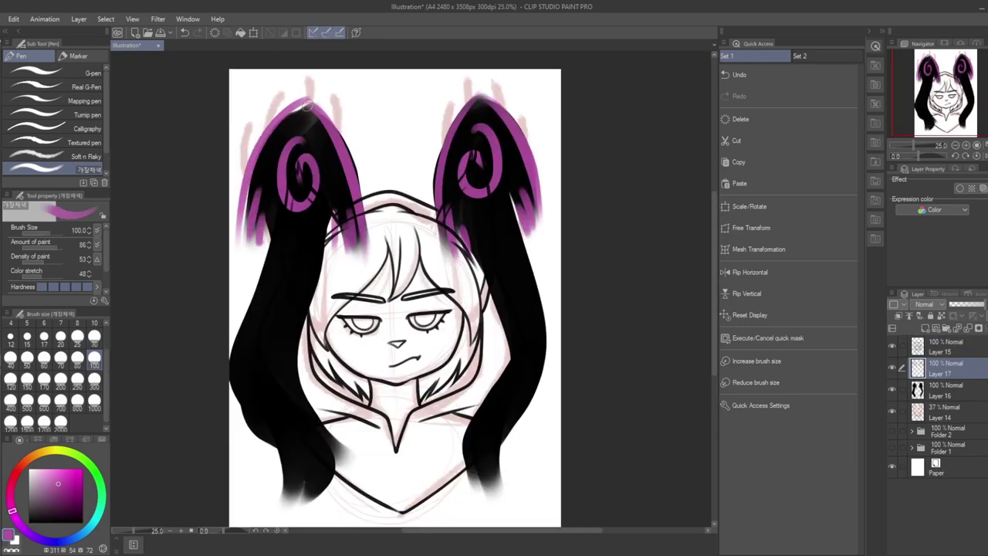
Paint magenta flame-like fingers above the black shadow hands with the size 100 pen
mouse_move(251, 172)
mouse_down()
mouse_move(276, 109)
mouse_move(269, 123)
mouse_move(307, 88)
mouse_move(302, 98)
mouse_move(310, 75)
mouse_up()
drag(327, 117, 322, 68)
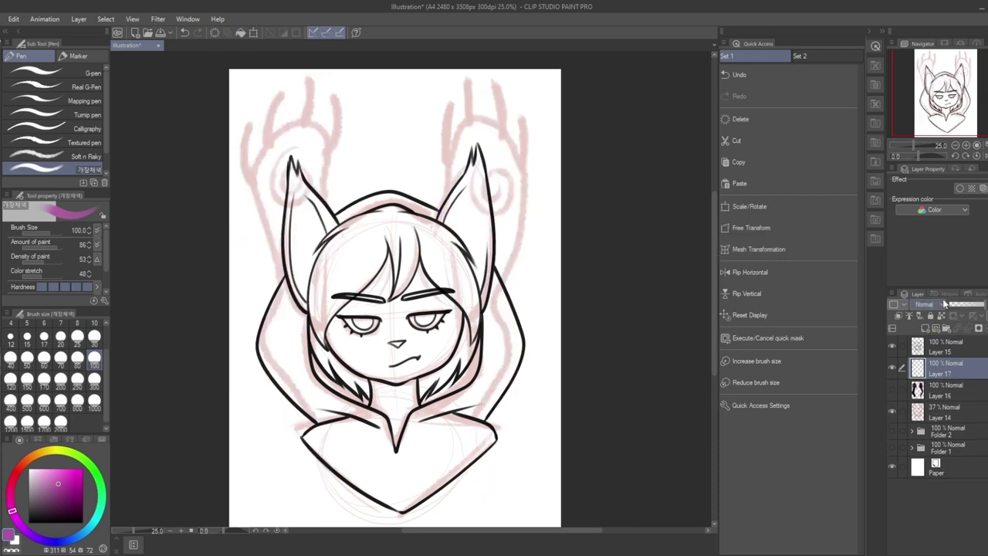
Make the line art on Layer 15 the reference layer and fill the hood and torso with dark muted purple on Layer 17
click(955, 354)
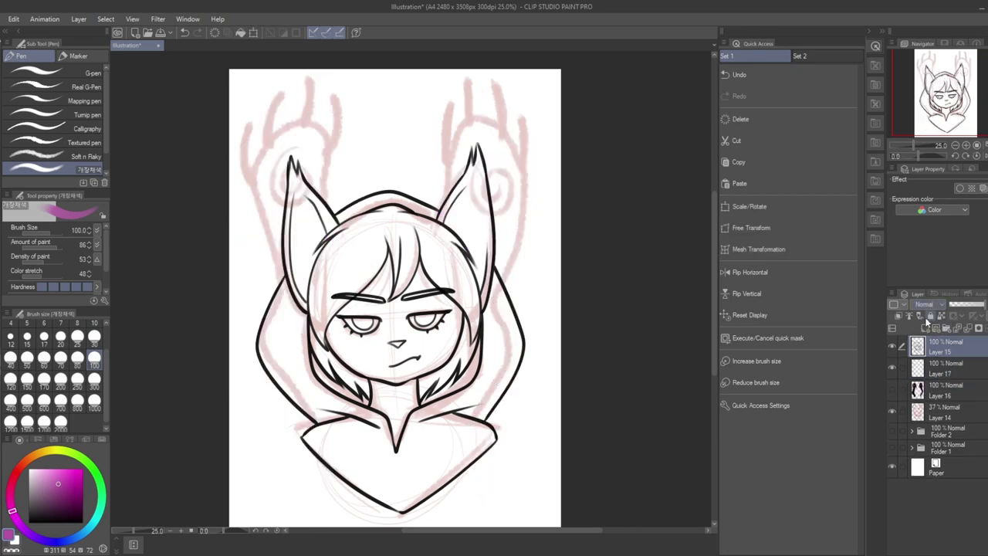
click(909, 318)
click(943, 377)
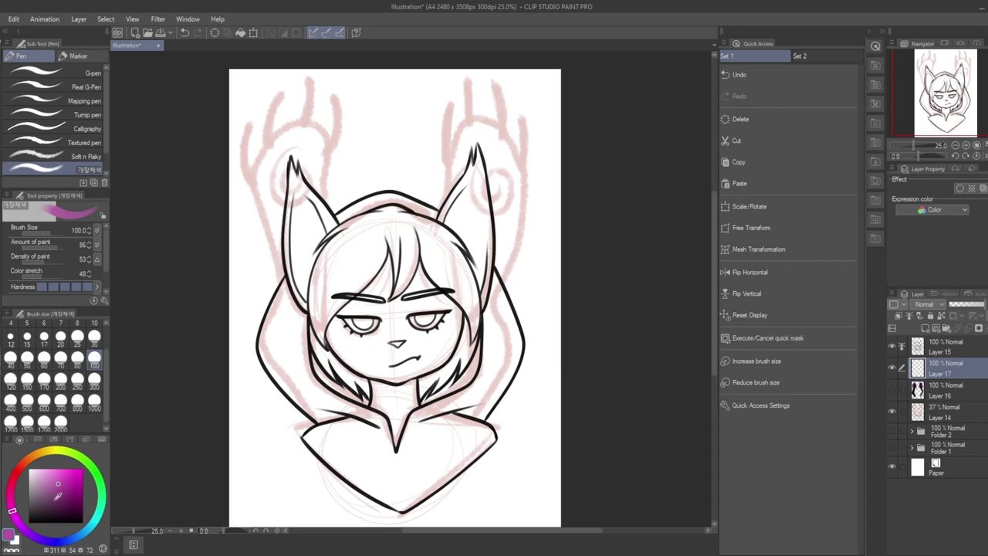
click(59, 496)
click(44, 505)
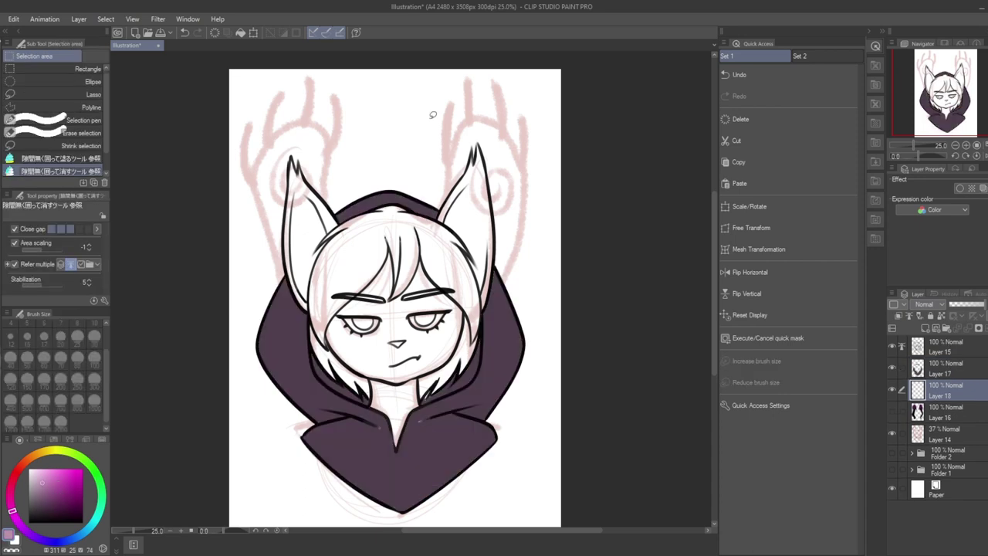
Enclose the head with the gap-closing reference fill tool to colour the skin mauve on Layer 18
click(60, 157)
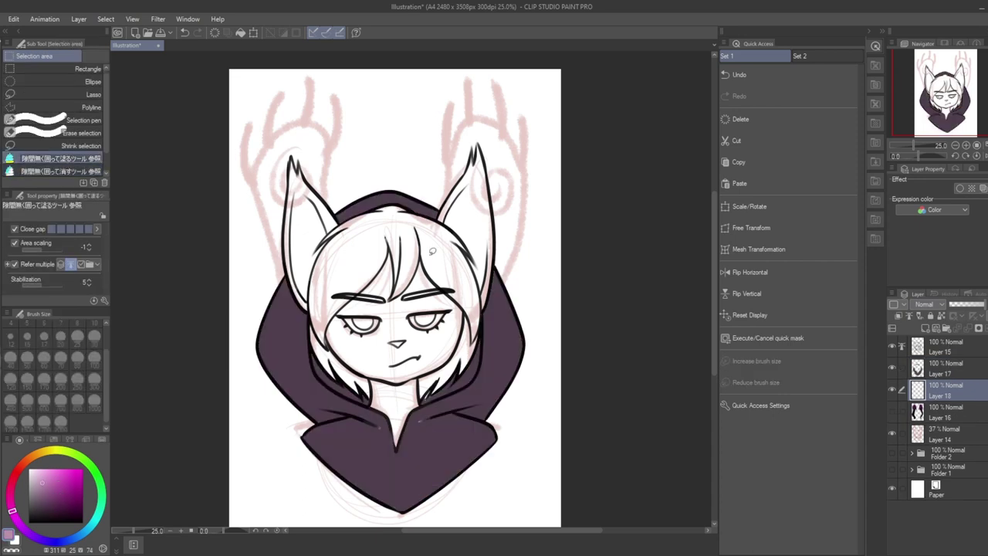
mouse_move(415, 227)
mouse_down()
mouse_move(323, 301)
mouse_move(344, 393)
mouse_move(403, 459)
mouse_move(464, 401)
mouse_move(477, 323)
mouse_move(392, 203)
mouse_up()
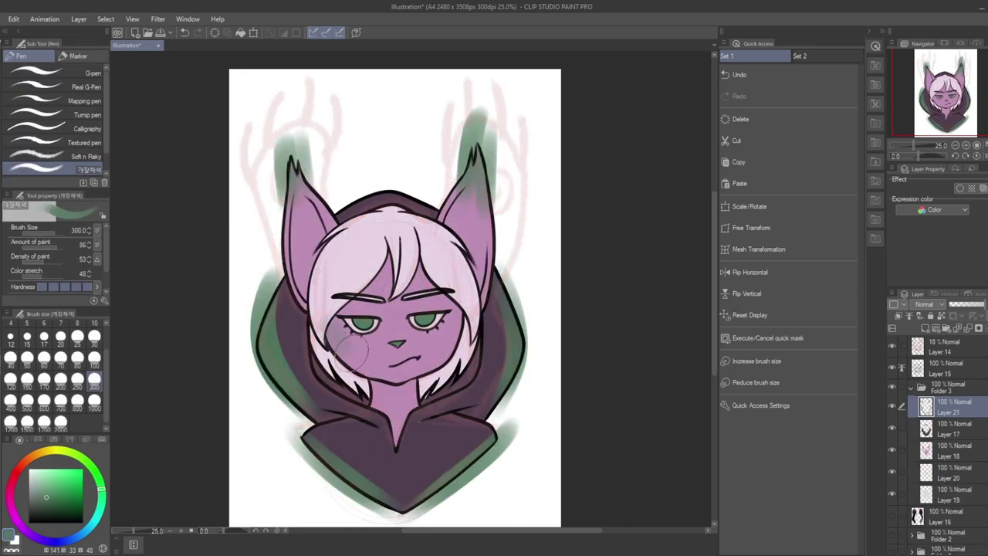
Brush green blush on the cheek, then move Layer 21 above Folder 3 and clip it to the folder
drag(448, 321, 441, 351)
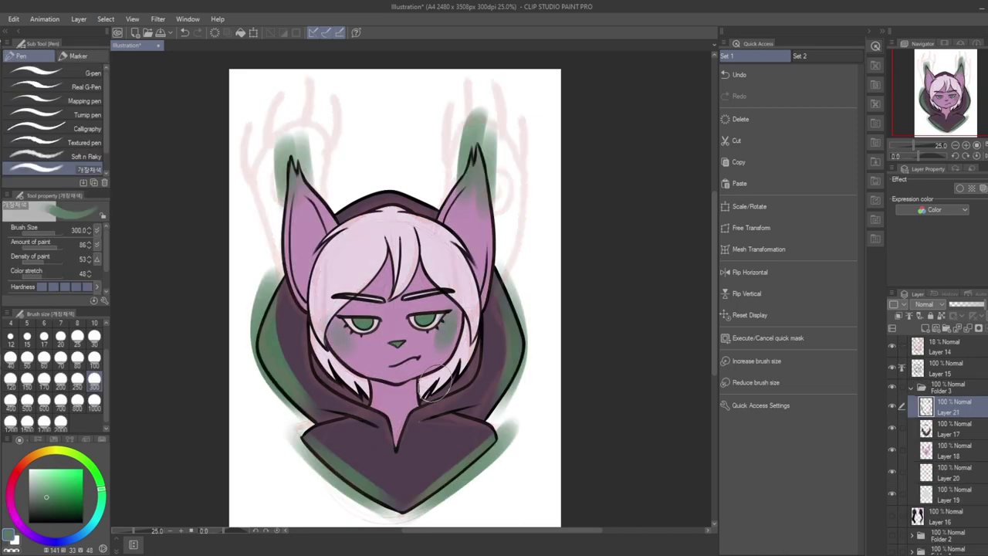
drag(949, 405, 950, 386)
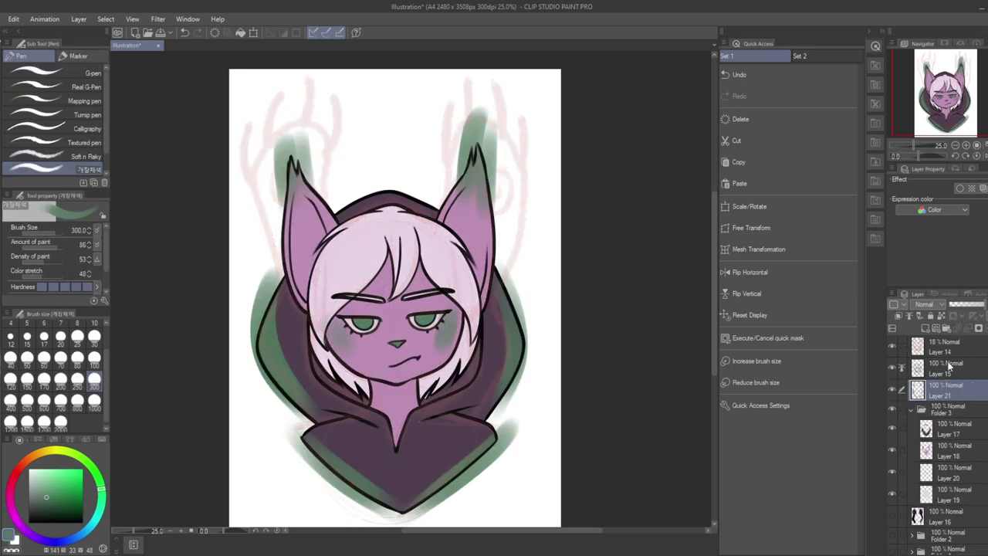
click(898, 315)
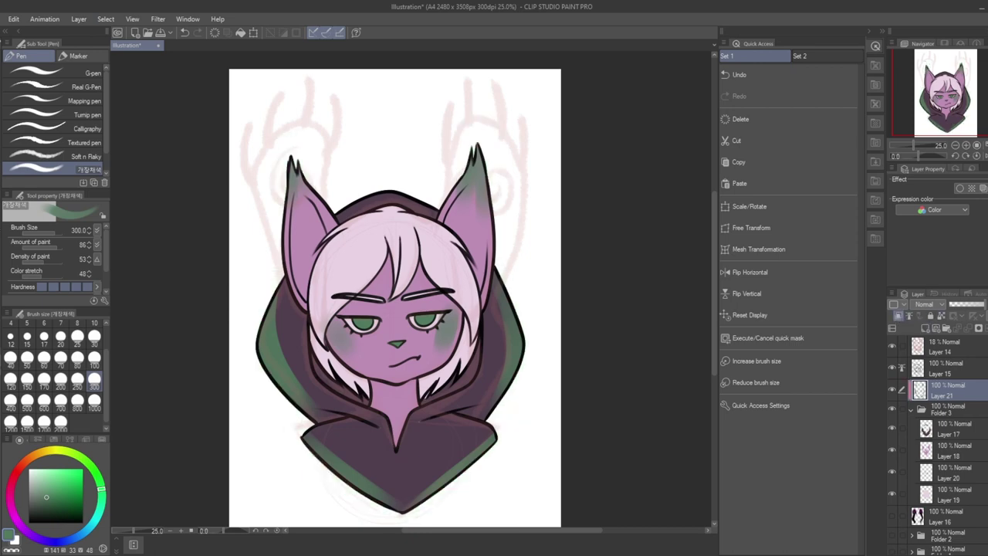
Soften the green shading along the hood and torso edges with a size 300 Blur brush
key(j)
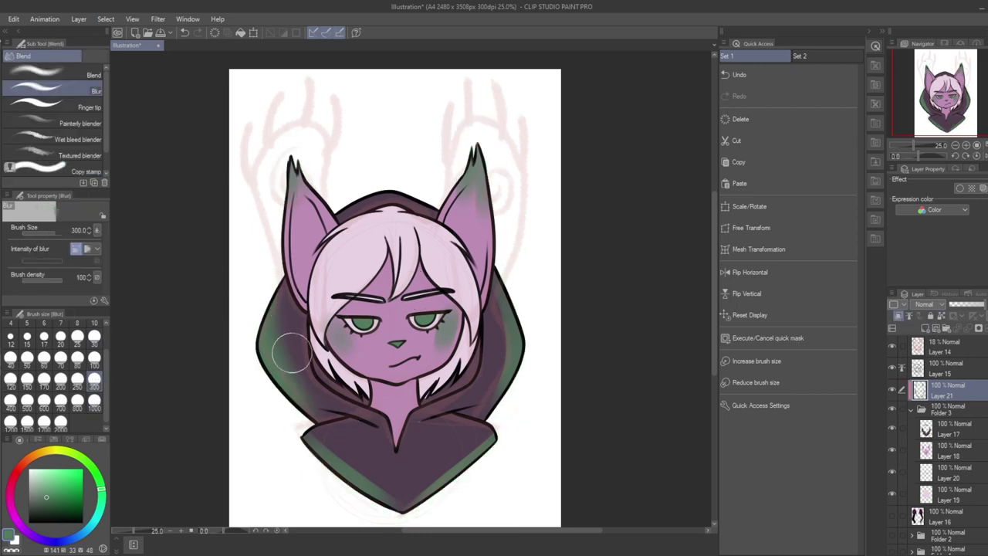
drag(292, 353, 265, 309)
drag(510, 312, 478, 423)
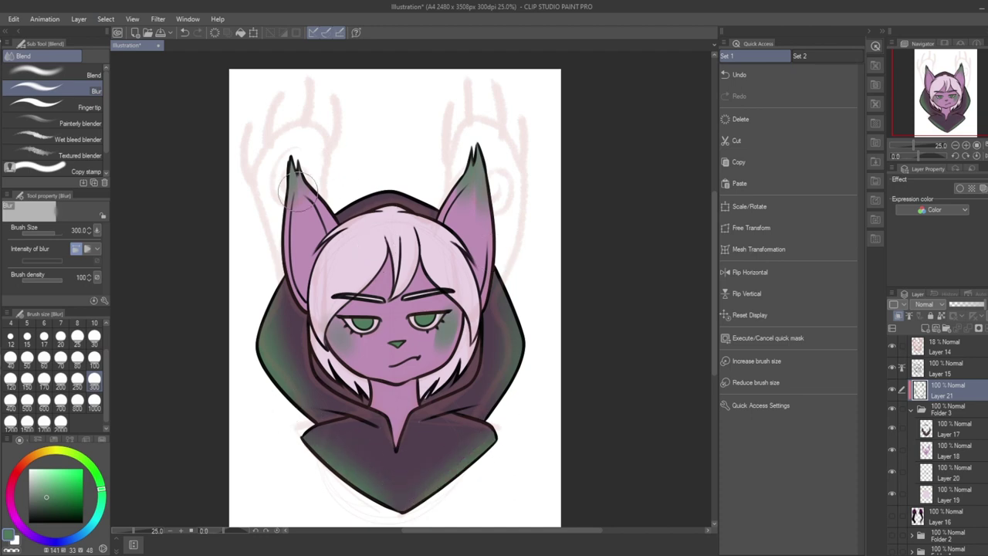
Collapse Folder 3 and make the shadow hands on Layer 16 visible
click(911, 410)
click(892, 428)
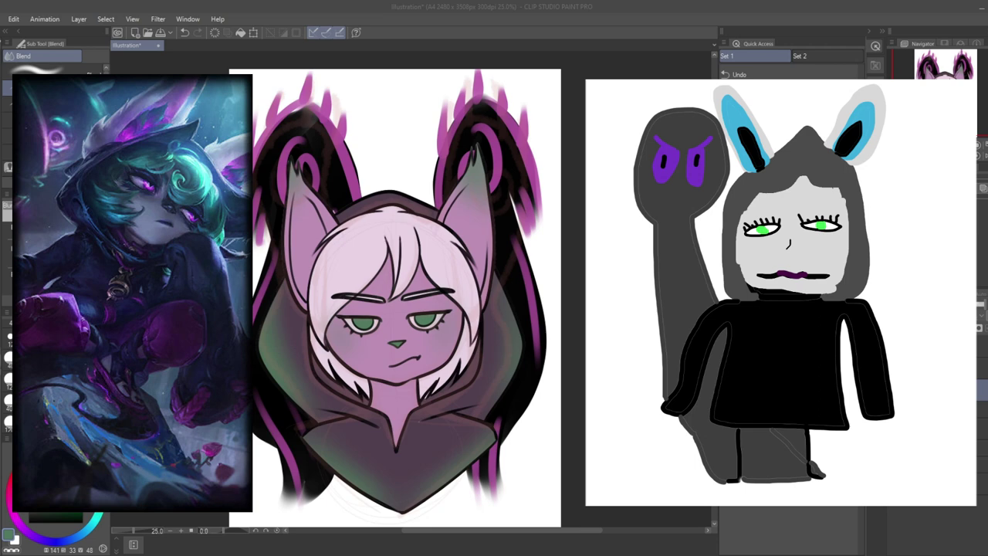
Sketch the fourth character's domed head, jagged toothy grin, lower jaw and two slanted eyes in red pencil on Layer 22
click(940, 328)
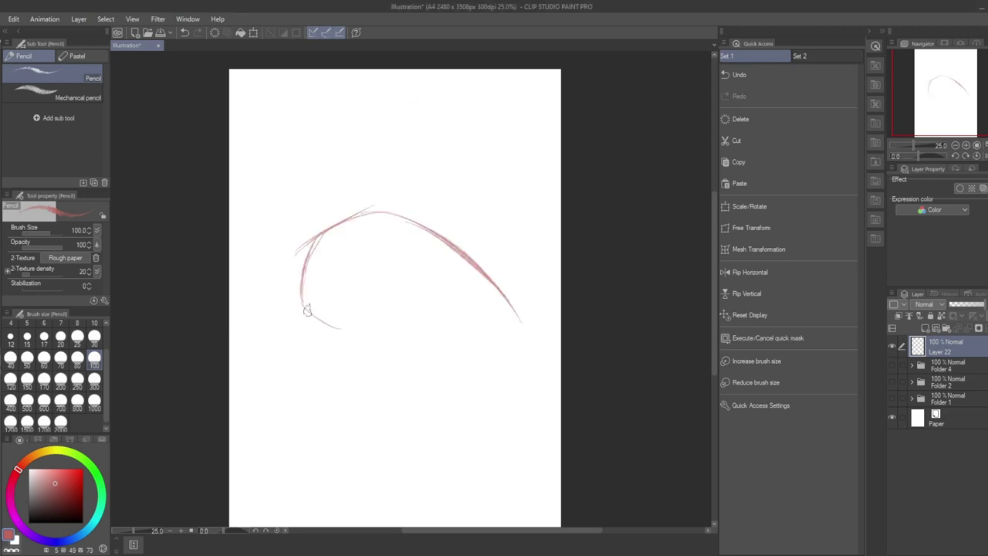
mouse_move(304, 308)
mouse_down()
mouse_move(377, 339)
mouse_move(351, 331)
mouse_move(486, 323)
mouse_up()
mouse_move(325, 326)
mouse_down()
mouse_move(417, 361)
mouse_move(484, 322)
mouse_up()
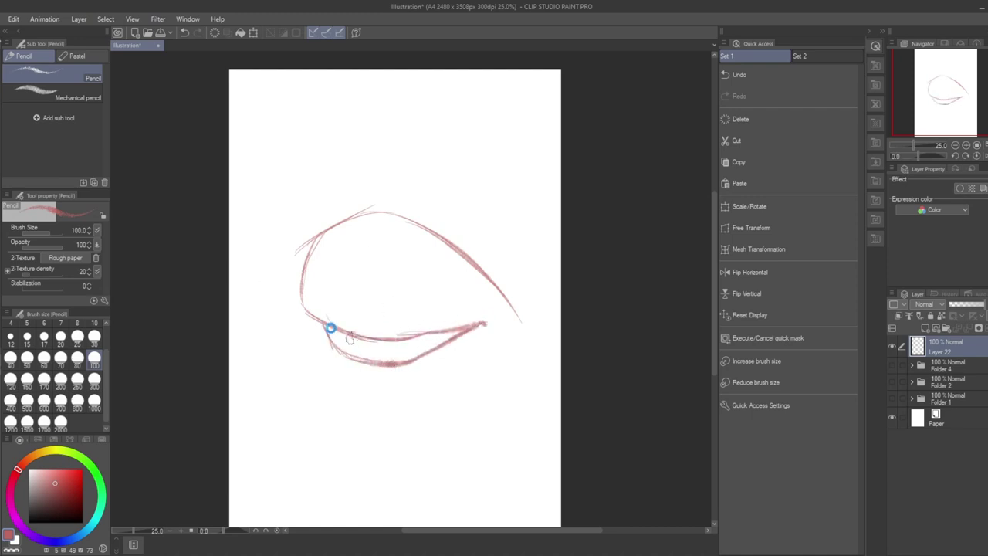
mouse_move(336, 332)
mouse_down()
mouse_move(349, 353)
mouse_move(361, 338)
mouse_move(382, 363)
mouse_move(396, 342)
mouse_move(417, 359)
mouse_move(430, 338)
mouse_move(462, 327)
mouse_up()
drag(317, 320, 334, 377)
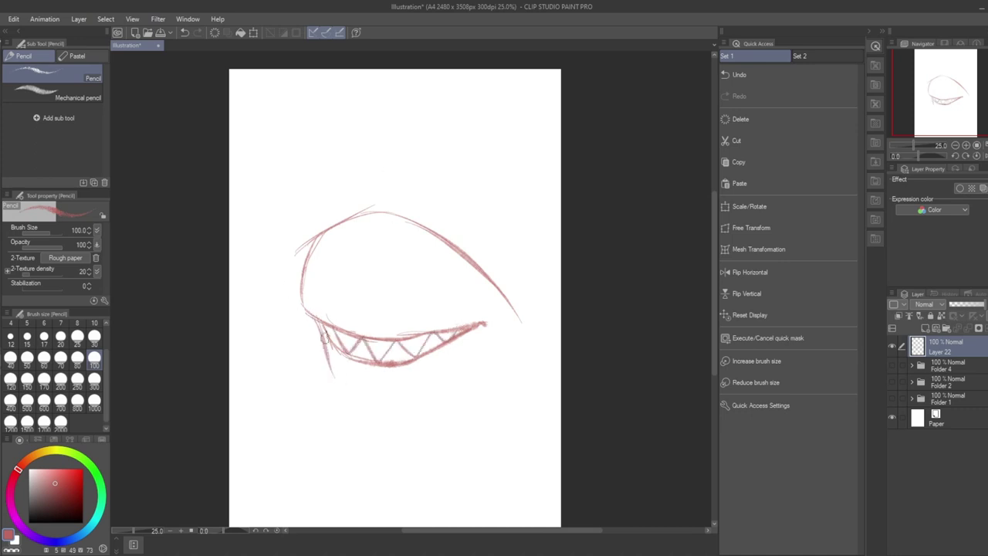
drag(323, 339, 372, 386)
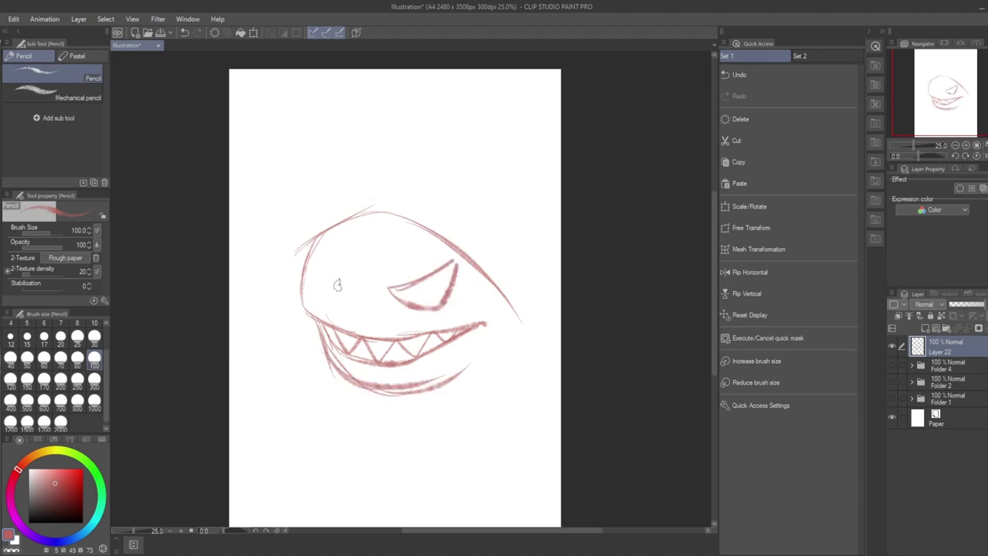
mouse_move(312, 244)
mouse_down()
mouse_move(339, 287)
mouse_move(304, 304)
mouse_move(316, 290)
mouse_up()
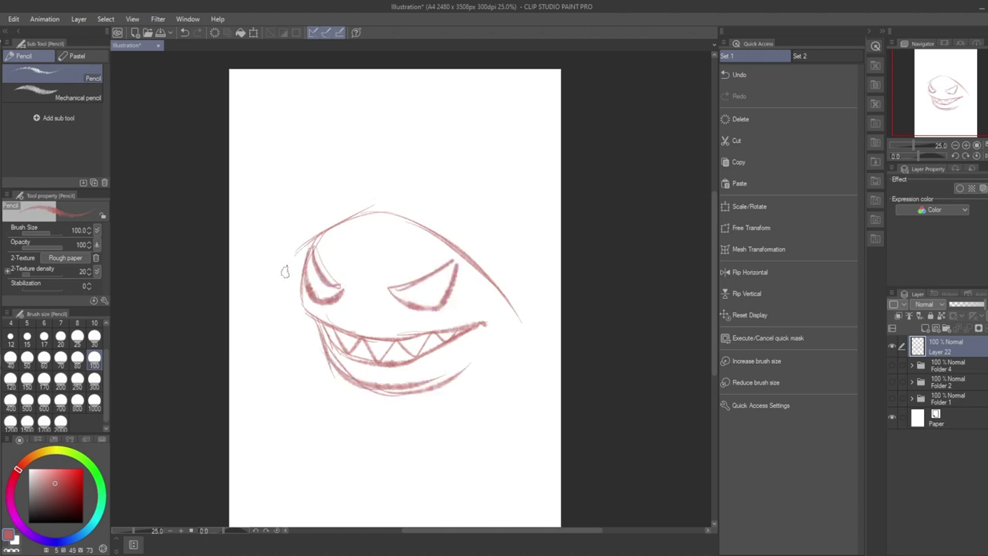
Sketch the outer edge of the hood around the head and down along the creature's back
mouse_move(271, 255)
mouse_down()
mouse_move(290, 324)
mouse_move(310, 338)
mouse_move(273, 232)
mouse_move(311, 189)
mouse_move(437, 181)
mouse_move(453, 204)
mouse_up()
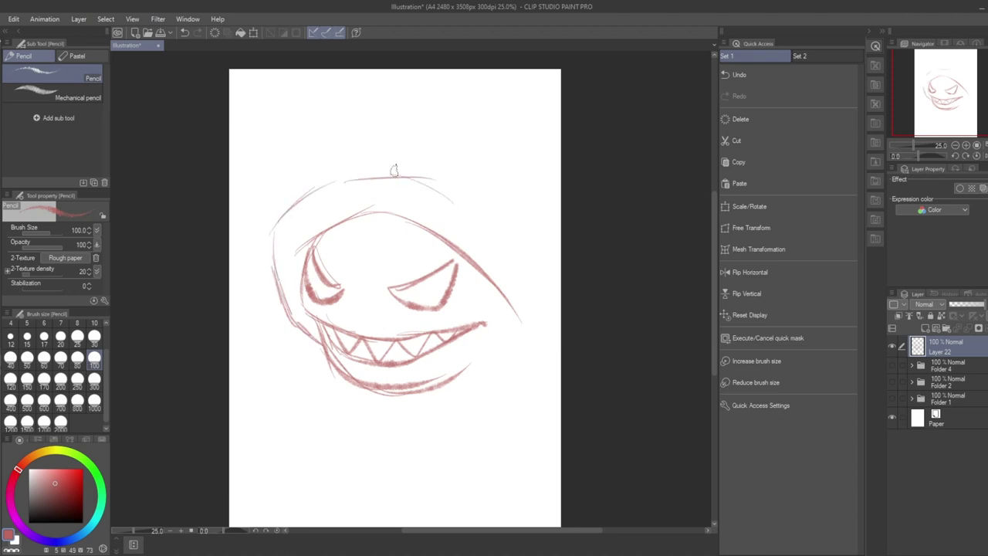
mouse_move(395, 170)
mouse_down()
mouse_move(477, 224)
mouse_move(518, 267)
mouse_up()
drag(467, 202, 544, 290)
drag(487, 206, 522, 238)
drag(523, 238, 560, 293)
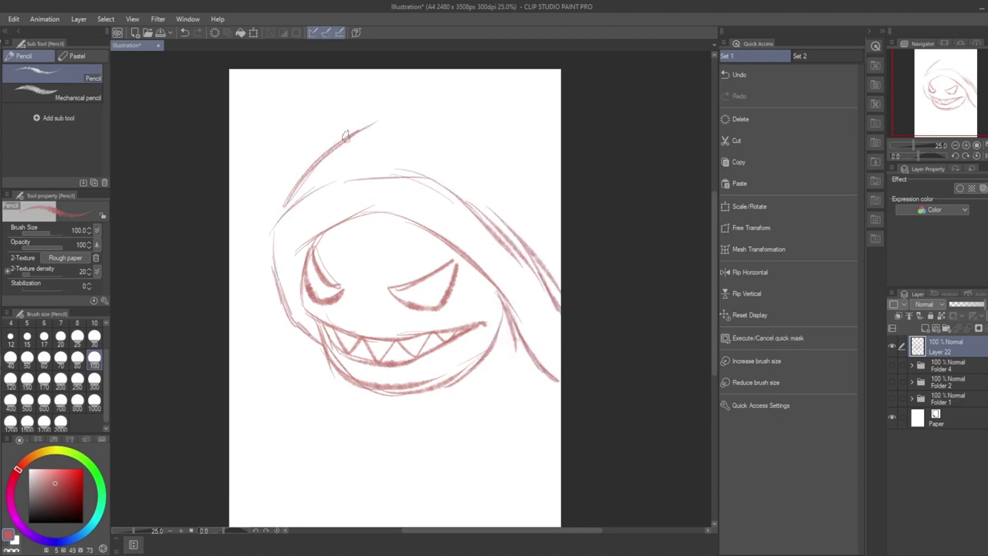
Sketch the top of the shell with pointed spikes rising above the hood
mouse_move(301, 176)
mouse_down()
mouse_move(339, 82)
mouse_move(381, 117)
mouse_move(495, 103)
mouse_up()
drag(448, 143, 508, 73)
drag(509, 74, 541, 180)
mouse_move(397, 106)
mouse_down()
mouse_move(454, 64)
mouse_move(485, 108)
mouse_up()
drag(468, 71, 481, 101)
drag(534, 126, 564, 146)
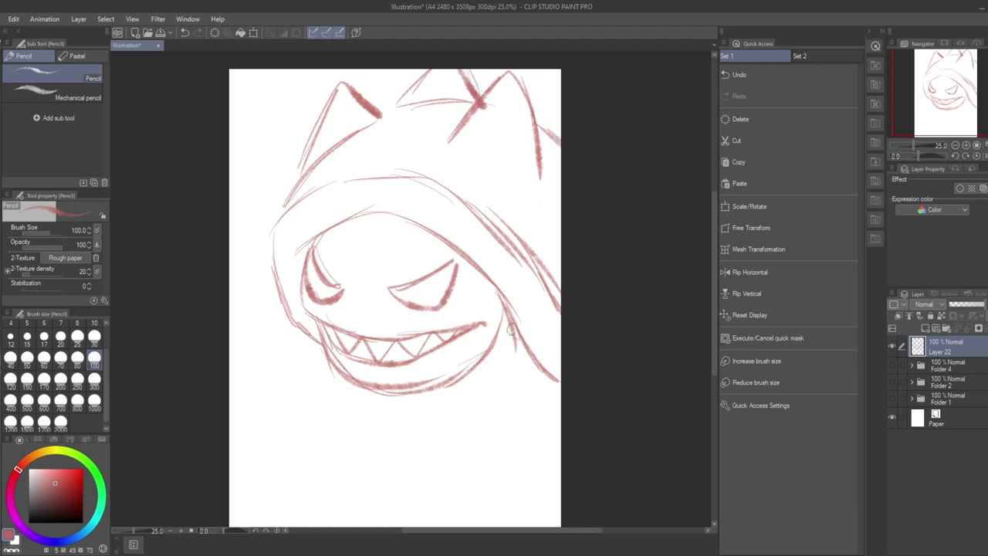
Sketch two thick front legs with rounded toes and the shell's curved rear edge, erasing the stray line beside it
drag(506, 320, 486, 437)
drag(495, 336, 500, 464)
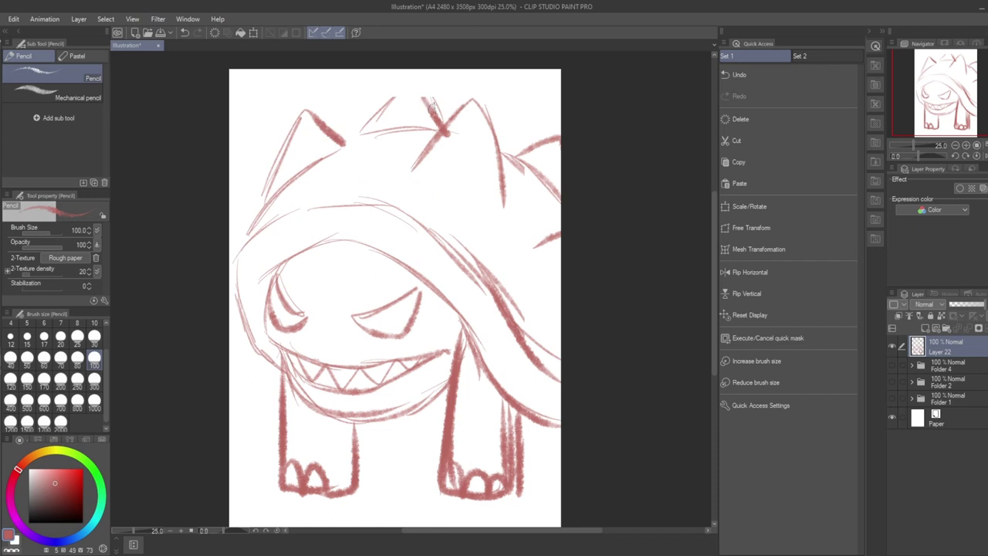
drag(524, 163, 536, 309)
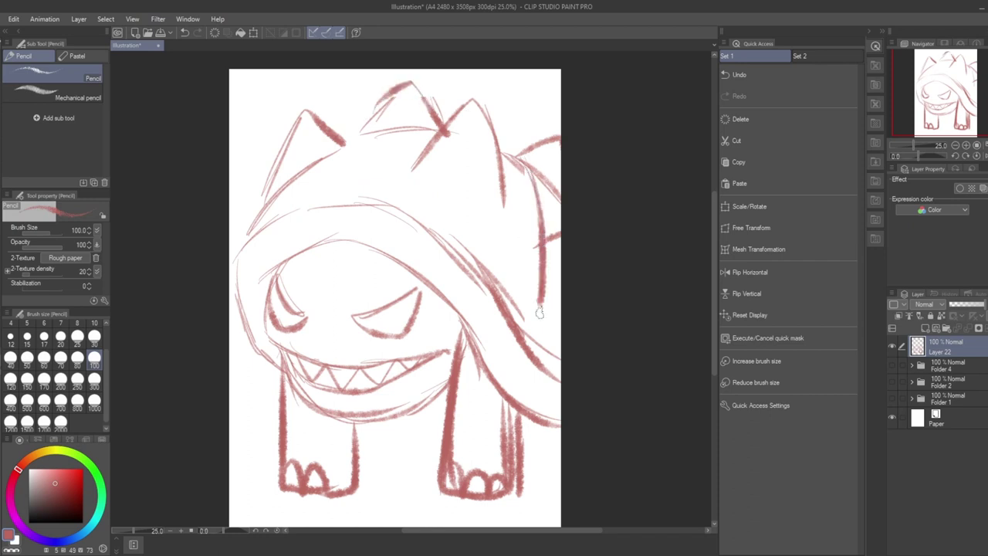
drag(550, 205, 534, 344)
key(e)
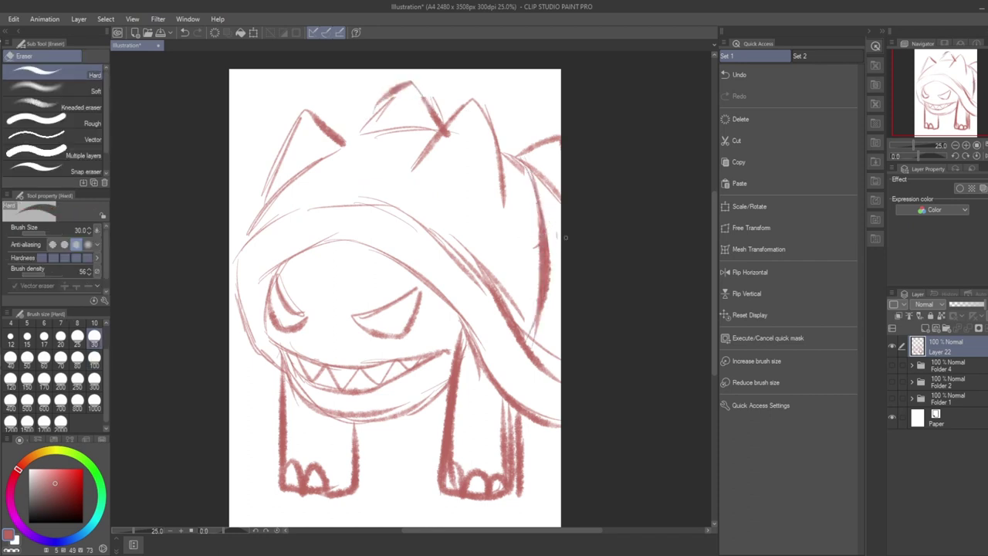
Fade Layer 22 to 27% opacity and prepare a new layer above it for inking with a black size 30 pen
click(958, 305)
click(934, 328)
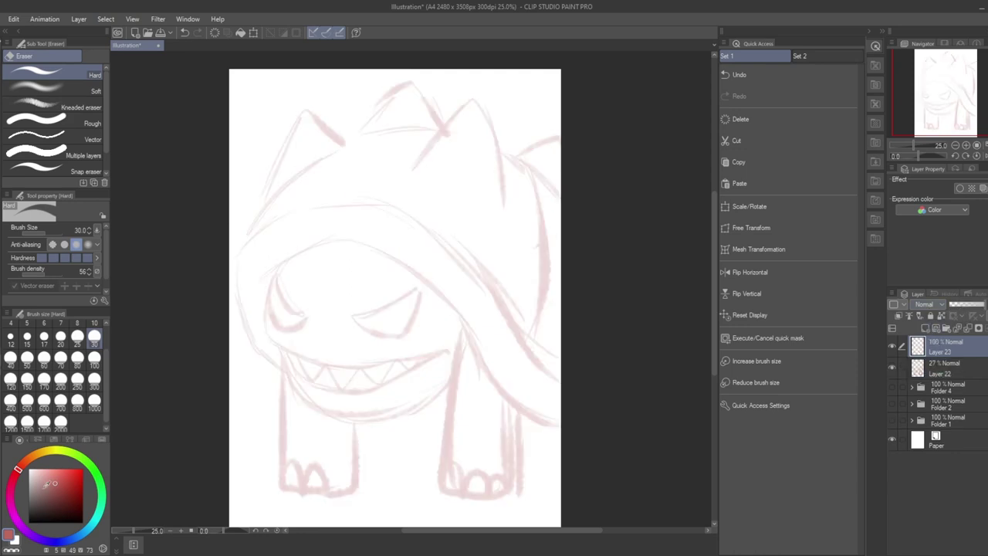
key(x)
key(p)
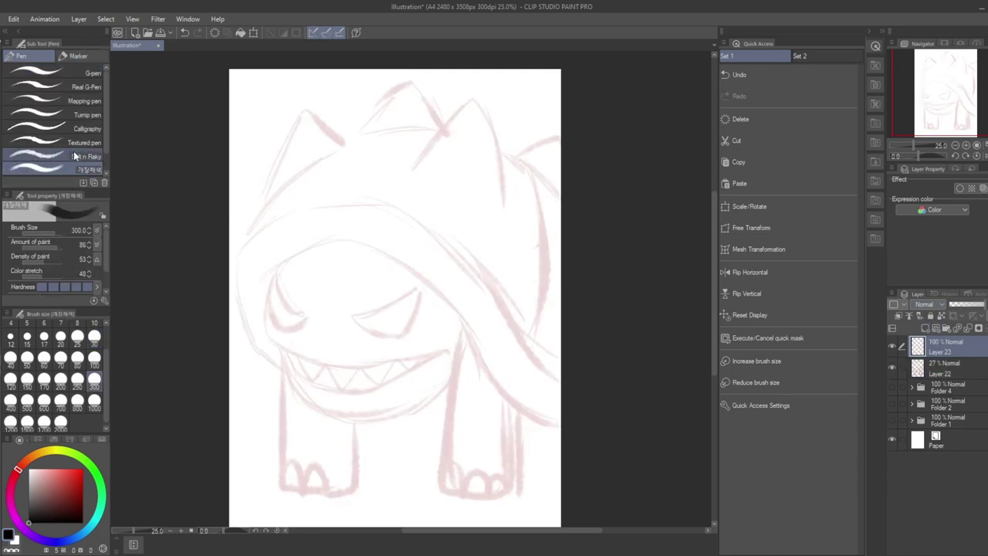
click(94, 337)
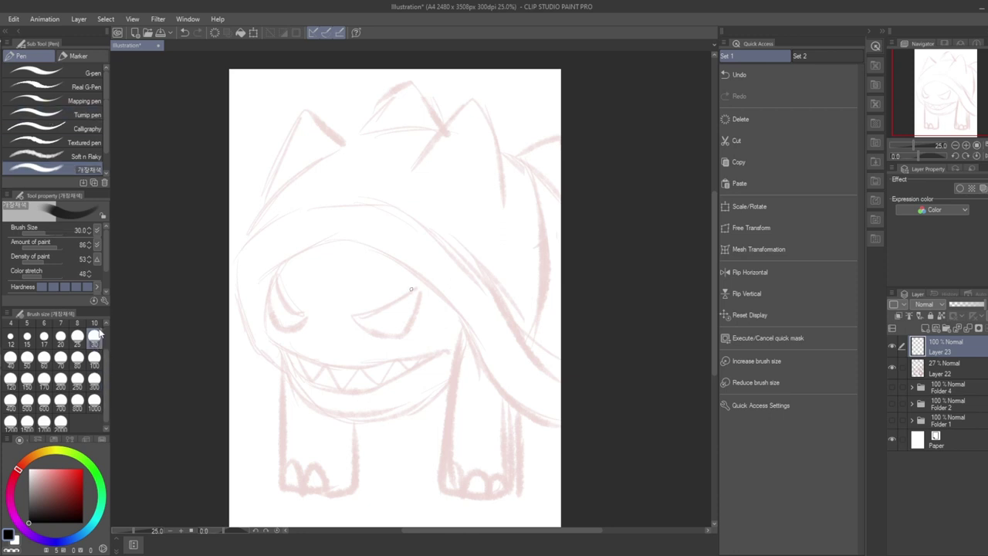
Ink the slanted eyes with pupils, the toothy grin, the jaw and the hood's inner edge in black
scroll(412, 289, up, 3)
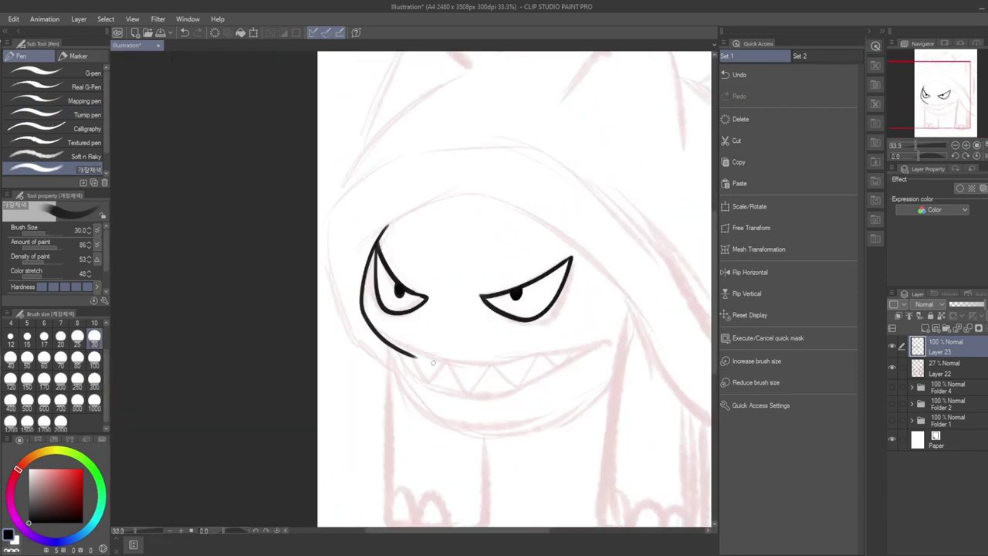
drag(417, 355, 481, 361)
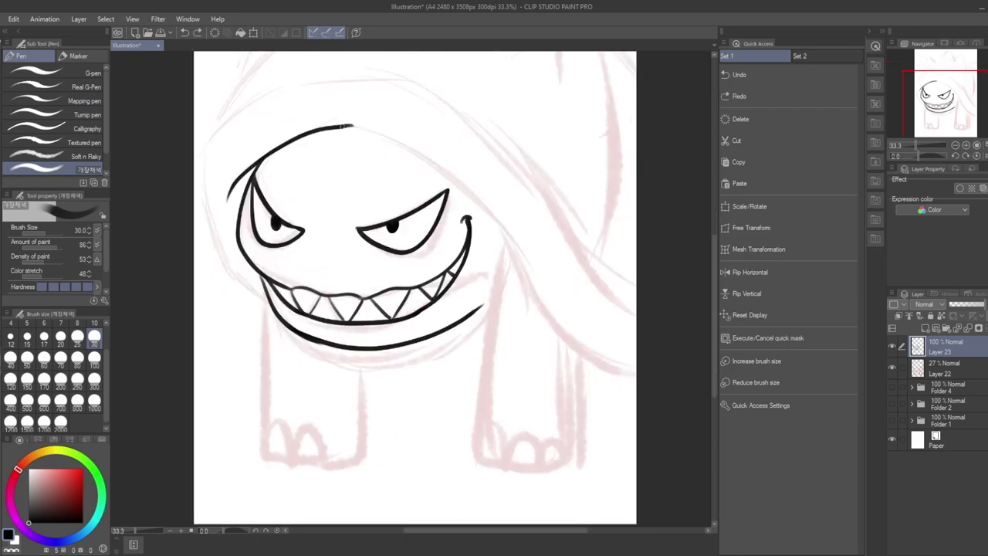
mouse_move(353, 125)
mouse_down()
mouse_move(427, 161)
mouse_move(607, 349)
mouse_move(679, 365)
mouse_up()
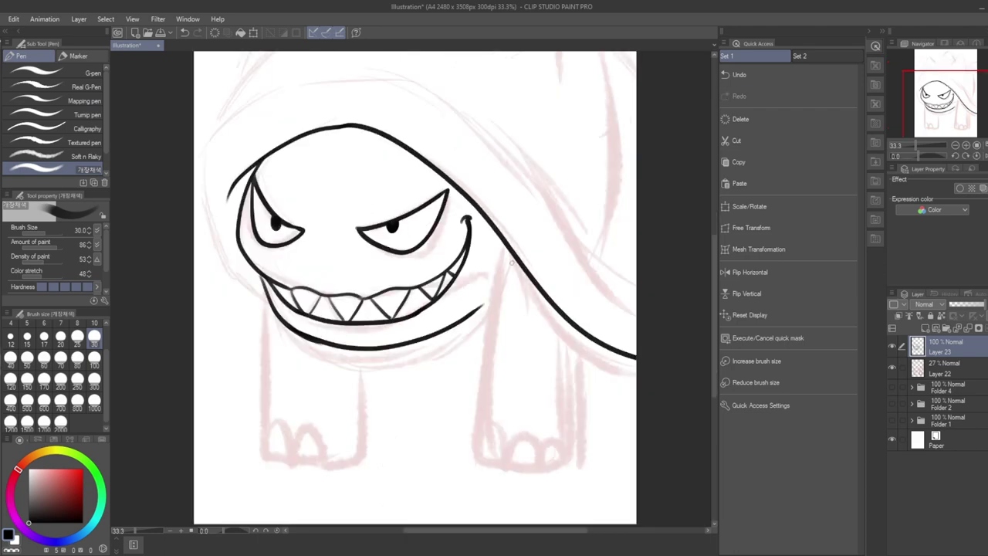
Ink both front legs below the hood and jaw, redrawing the leg under the jaw shorter
mouse_move(518, 259)
mouse_down()
mouse_move(492, 297)
mouse_move(478, 369)
mouse_move(477, 467)
mouse_move(515, 480)
mouse_move(586, 477)
mouse_move(604, 344)
mouse_up()
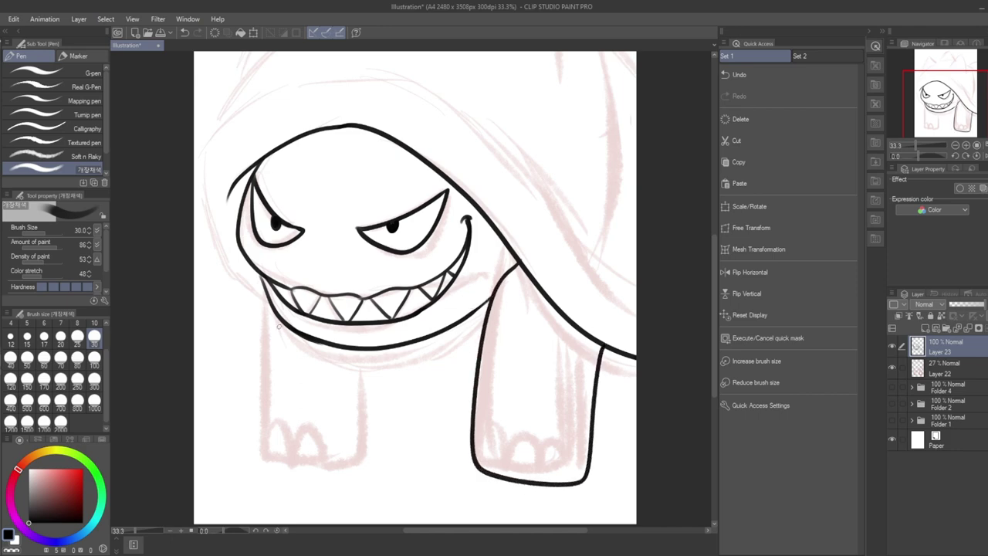
mouse_move(264, 298)
mouse_down()
mouse_move(263, 386)
mouse_move(287, 467)
mouse_move(369, 441)
mouse_move(366, 347)
mouse_up()
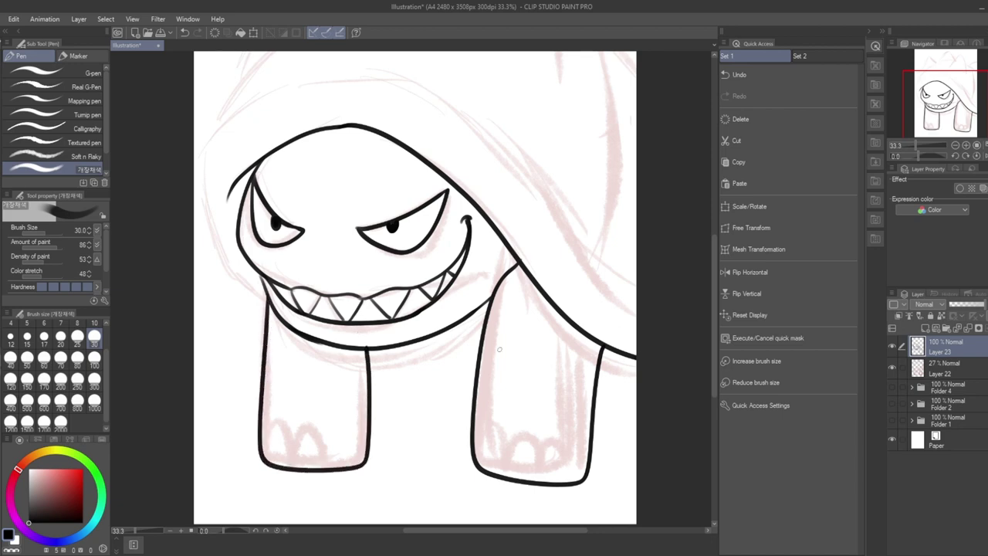
key(ctrl+z)
mouse_move(264, 307)
mouse_down()
mouse_move(269, 444)
mouse_move(337, 448)
mouse_move(369, 434)
mouse_move(369, 346)
mouse_up()
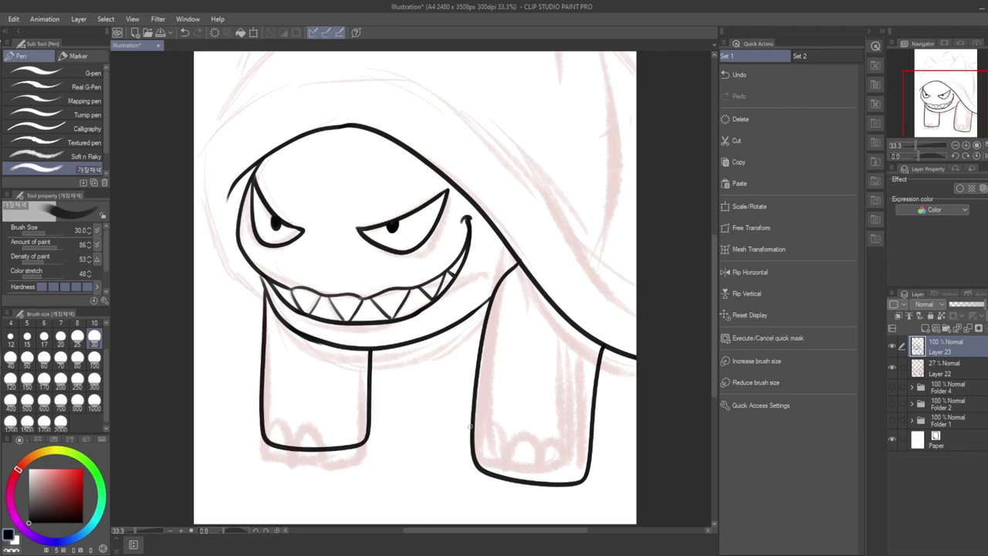
Ink rounded toes on both feet and replace the flat foot edges beneath them with pointed claws
mouse_move(475, 463)
mouse_down()
mouse_move(482, 428)
mouse_move(501, 450)
mouse_move(503, 476)
mouse_move(538, 434)
mouse_move(545, 480)
mouse_move(573, 447)
mouse_move(584, 468)
mouse_up()
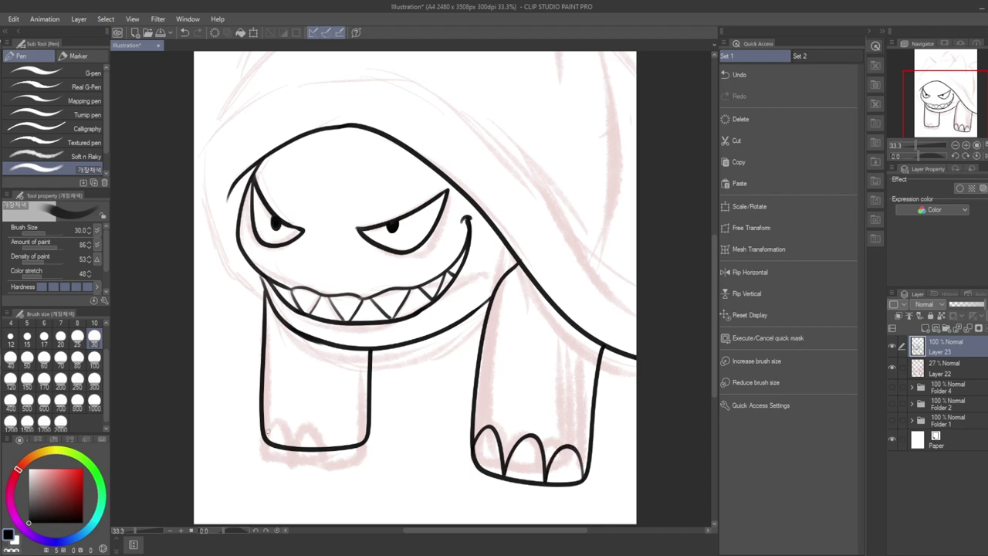
mouse_move(262, 429)
mouse_down()
mouse_move(276, 403)
mouse_move(294, 446)
mouse_move(306, 406)
mouse_move(328, 418)
mouse_move(331, 446)
mouse_up()
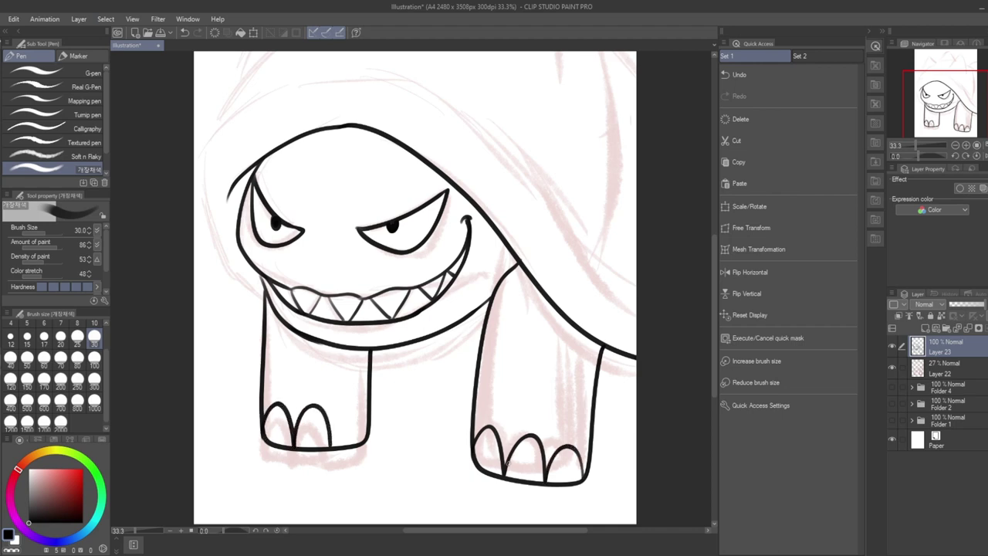
key(e)
mouse_move(516, 475)
mouse_down()
mouse_move(534, 495)
mouse_move(537, 471)
mouse_move(541, 496)
mouse_move(556, 481)
mouse_move(542, 501)
mouse_move(561, 465)
mouse_move(582, 484)
mouse_up()
key(p)
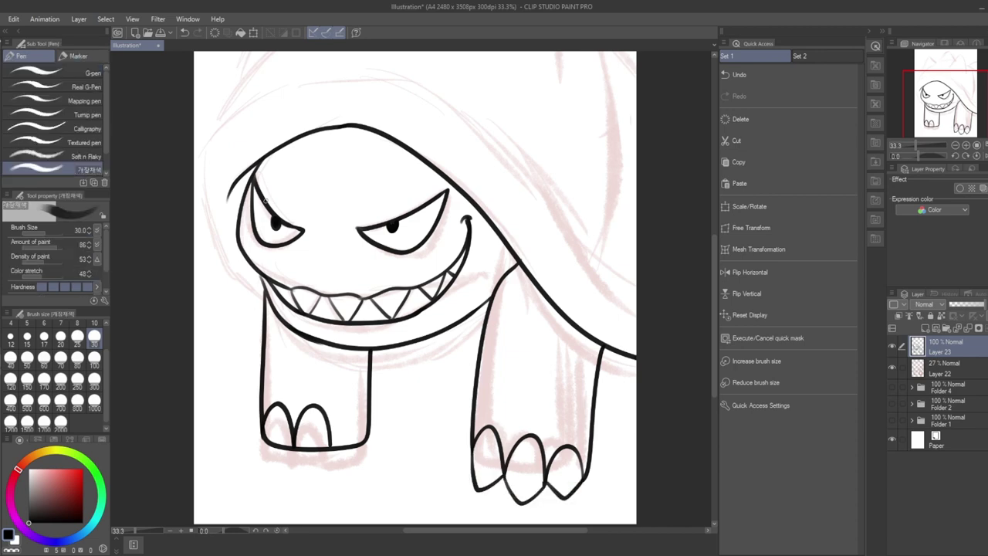
key(e)
mouse_move(264, 426)
mouse_down()
mouse_move(270, 444)
mouse_move(292, 450)
mouse_move(321, 448)
mouse_move(322, 435)
mouse_move(320, 453)
mouse_up()
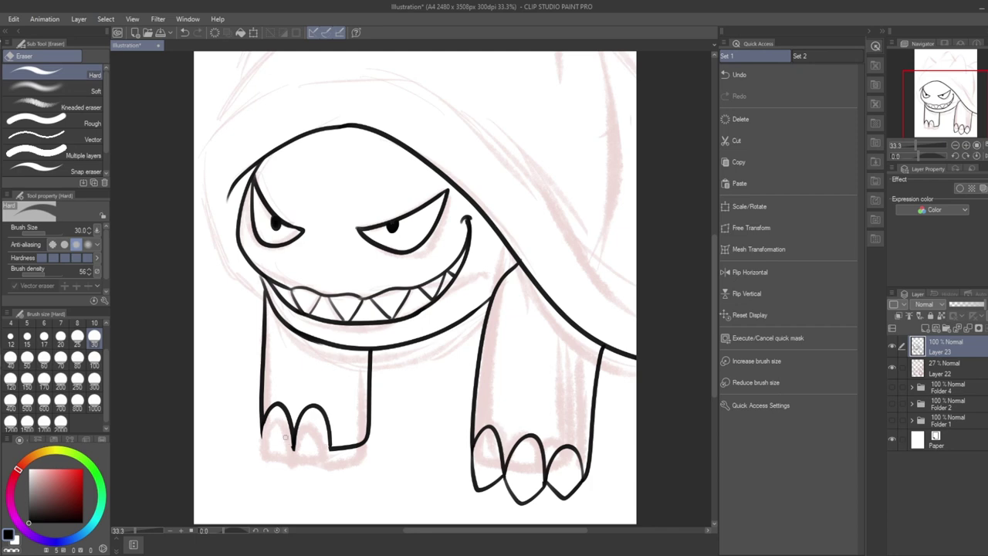
key(p)
mouse_move(260, 425)
mouse_down()
mouse_move(262, 472)
mouse_move(302, 437)
mouse_move(294, 472)
mouse_move(330, 448)
mouse_up()
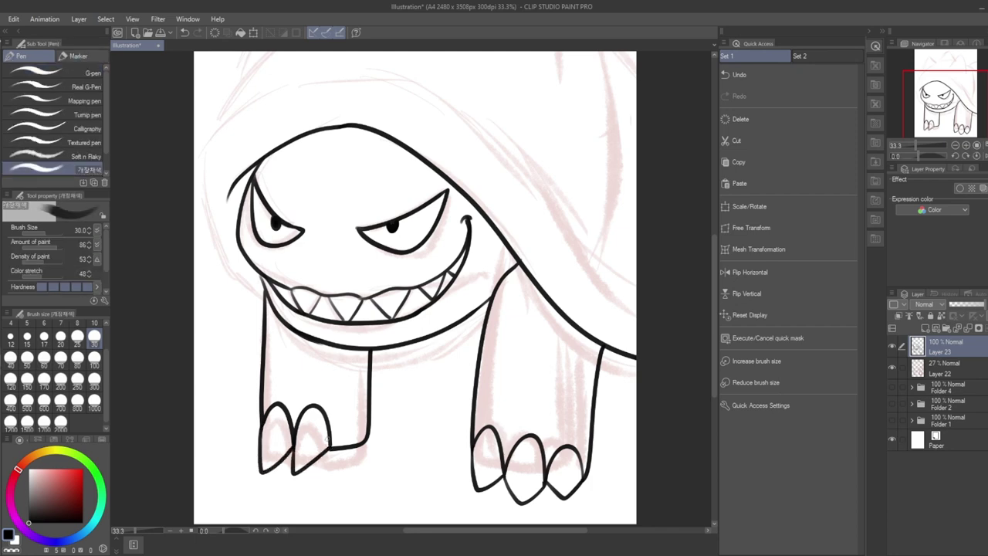
Ink the hood and spiked shell, then fill the shell and legs dark green on Layer 24 using the gap-closing reference fill
scroll(270, 176, up, 3)
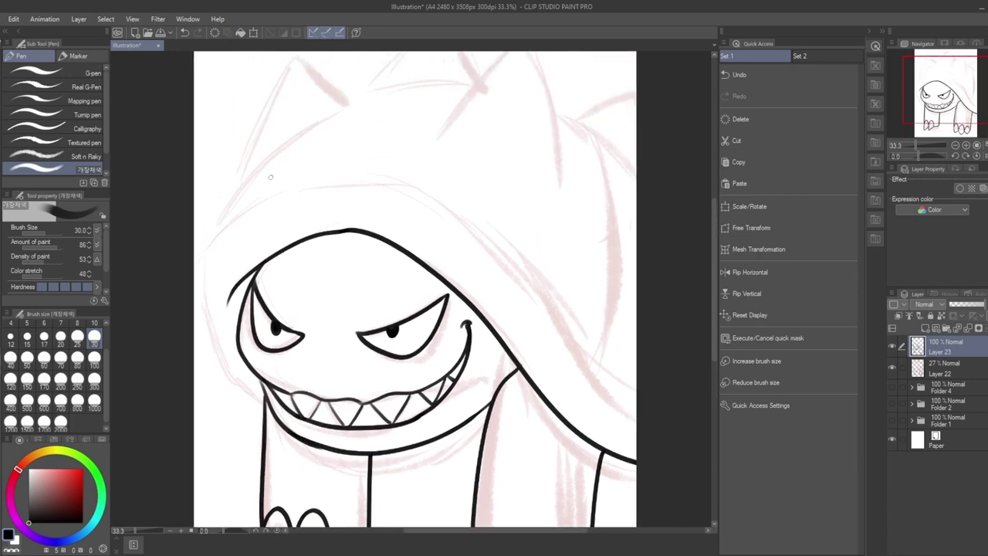
mouse_move(288, 188)
mouse_down()
mouse_move(214, 247)
mouse_move(208, 290)
mouse_move(222, 359)
mouse_move(264, 399)
mouse_up()
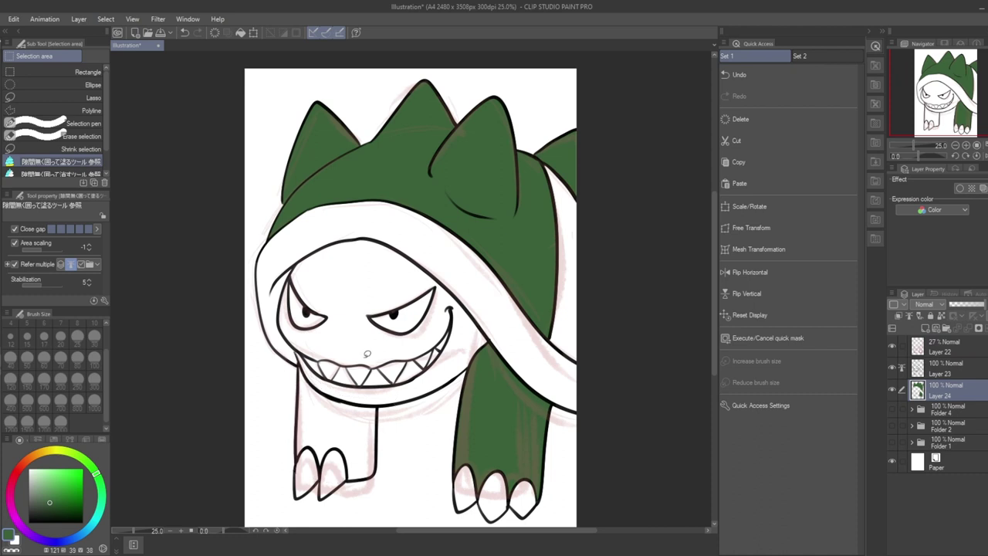
mouse_move(326, 378)
mouse_down()
mouse_move(286, 364)
mouse_move(325, 475)
mouse_move(401, 433)
mouse_move(392, 382)
mouse_up()
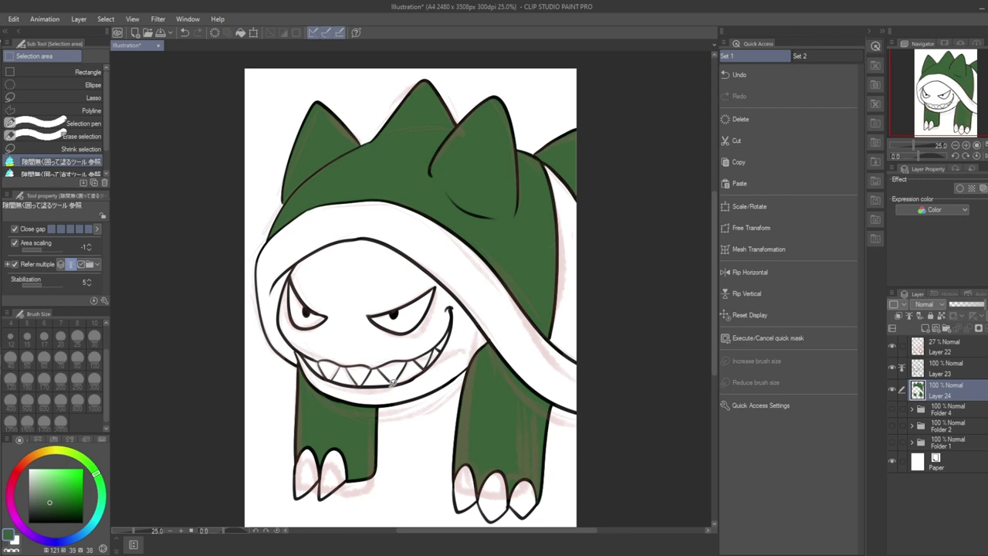
Add a layer beneath Layer 24 and fill the hood's rim and all the claws mustard yellow on it
click(925, 328)
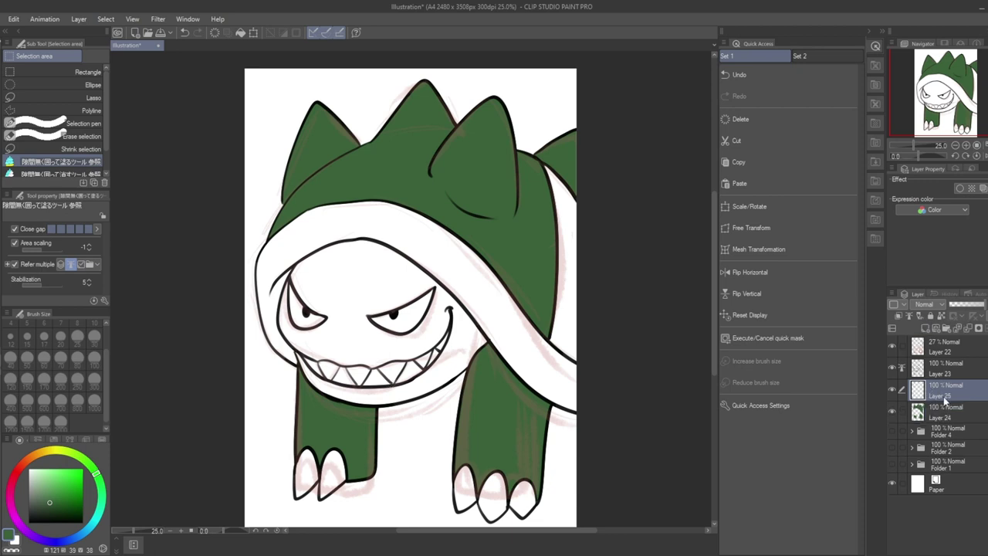
drag(945, 397, 947, 419)
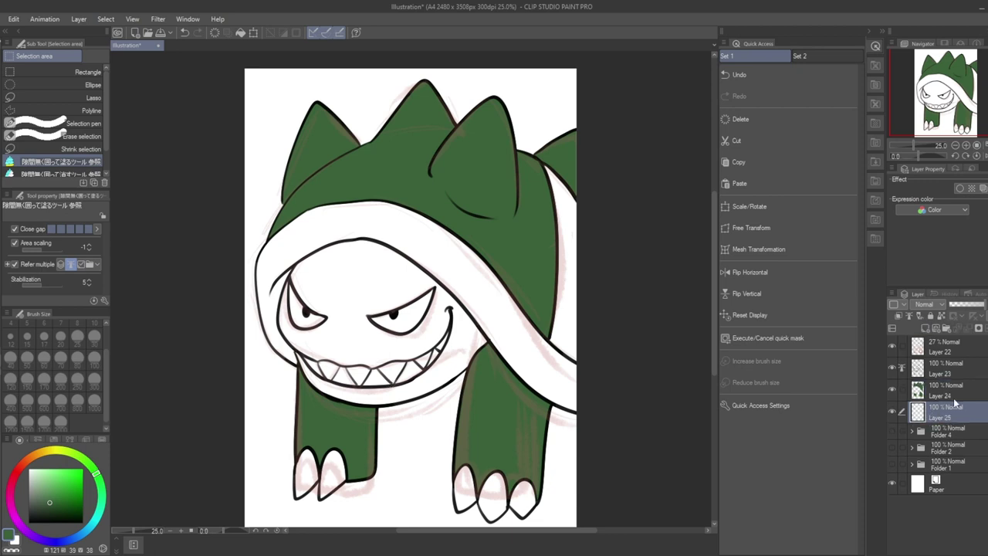
click(46, 451)
click(62, 484)
mouse_move(390, 175)
mouse_down()
mouse_move(296, 198)
mouse_move(305, 374)
mouse_move(288, 318)
mouse_move(466, 193)
mouse_up()
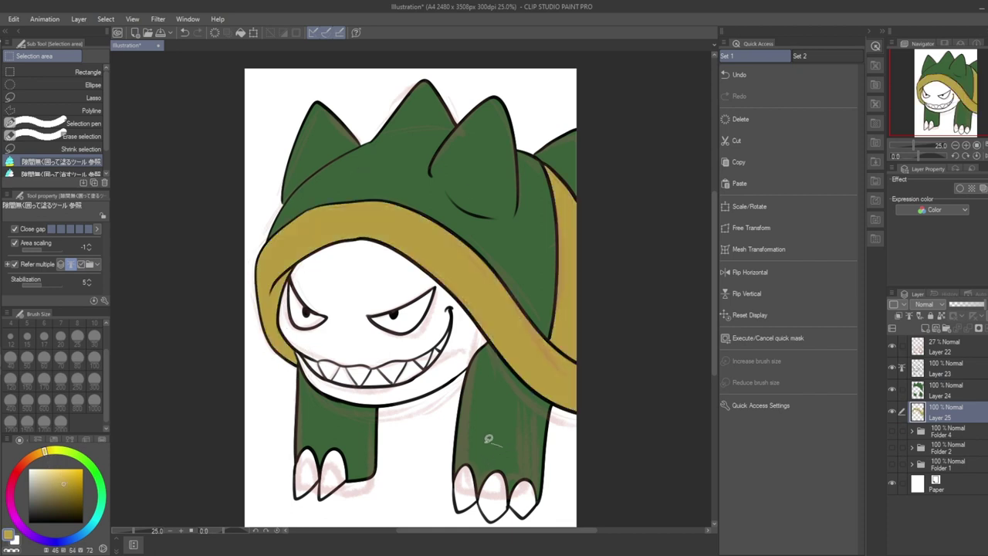
mouse_move(489, 439)
mouse_down()
mouse_move(506, 433)
mouse_move(494, 441)
mouse_up()
drag(333, 421, 347, 426)
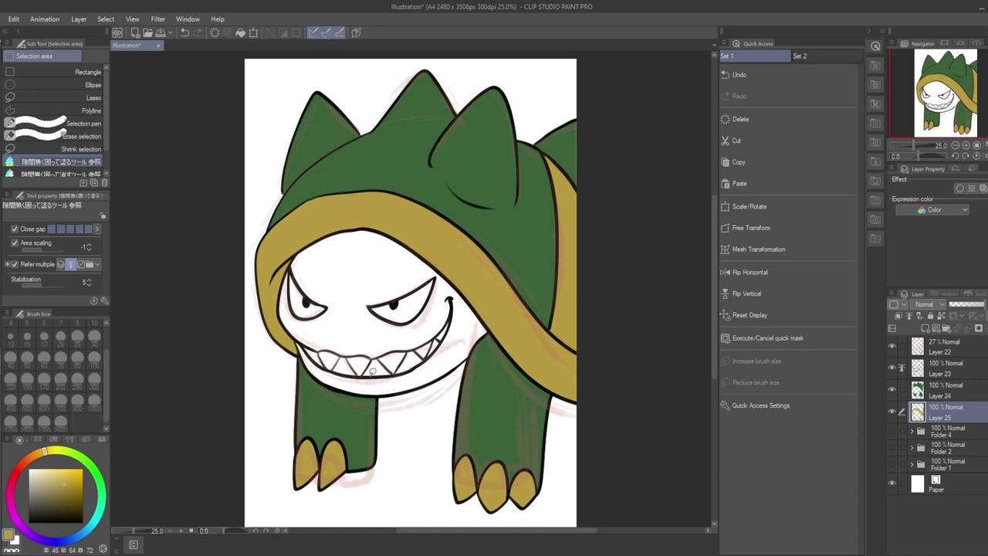
Fill both eyes mustard yellow, then clear the grey-green face colour from the teeth on Layer 26
mouse_move(432, 270)
mouse_down()
mouse_move(385, 286)
mouse_move(446, 303)
mouse_move(434, 278)
mouse_up()
mouse_move(342, 278)
mouse_down()
mouse_move(286, 266)
mouse_move(340, 287)
mouse_up()
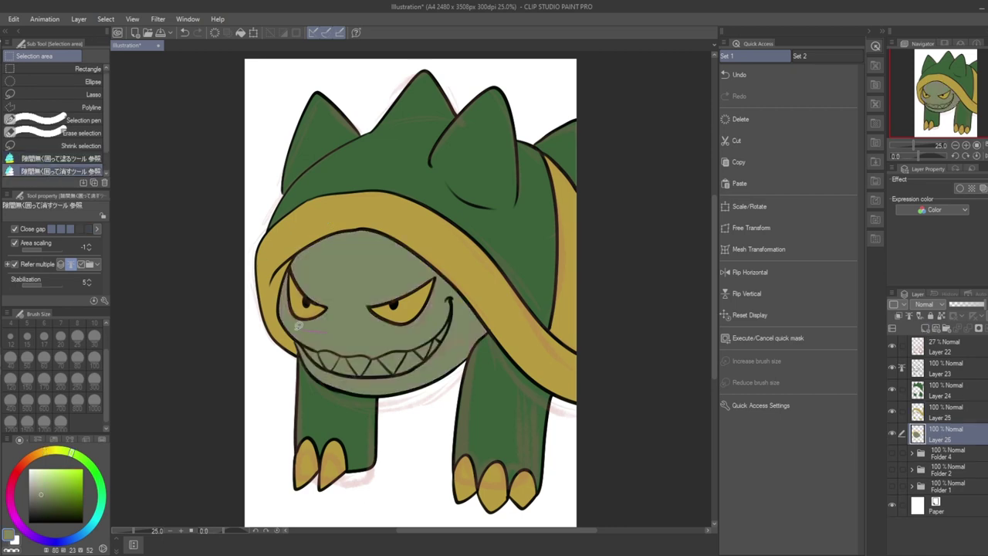
mouse_move(298, 326)
mouse_down()
mouse_move(352, 375)
mouse_move(434, 367)
mouse_move(440, 316)
mouse_move(363, 319)
mouse_up()
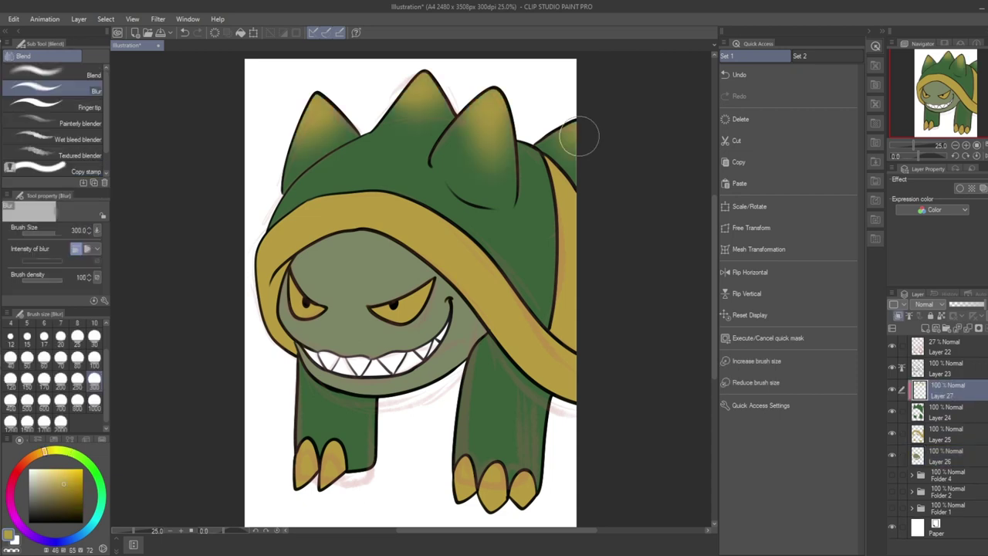
Add a new layer above Layer 26 and clip it to the face colour
click(946, 455)
click(927, 327)
click(899, 317)
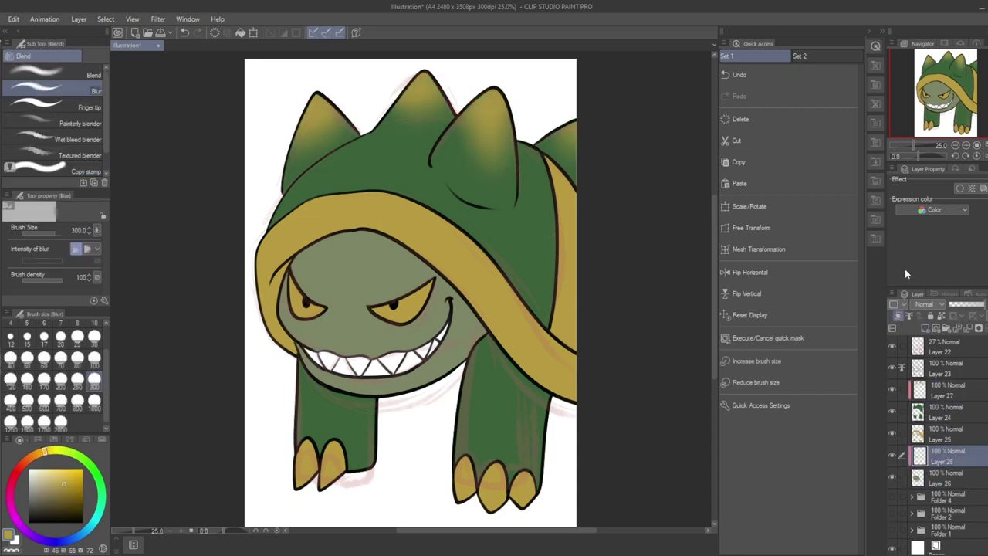
Shade the upper face with a dark purple foreground-to-transparent gradient on Layer 28 and set that layer's blending mode to Multiply
click(15, 519)
drag(57, 485, 49, 493)
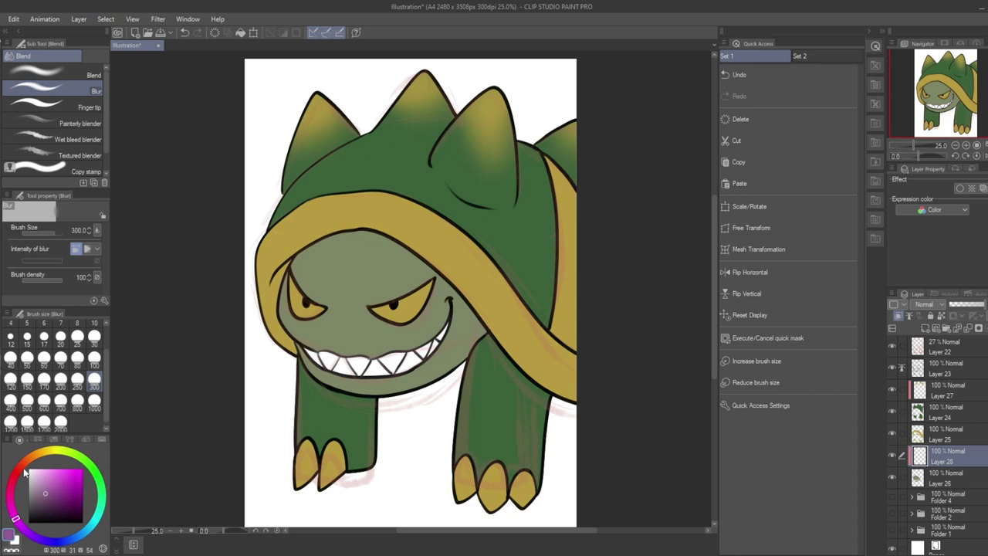
click(42, 500)
key(g)
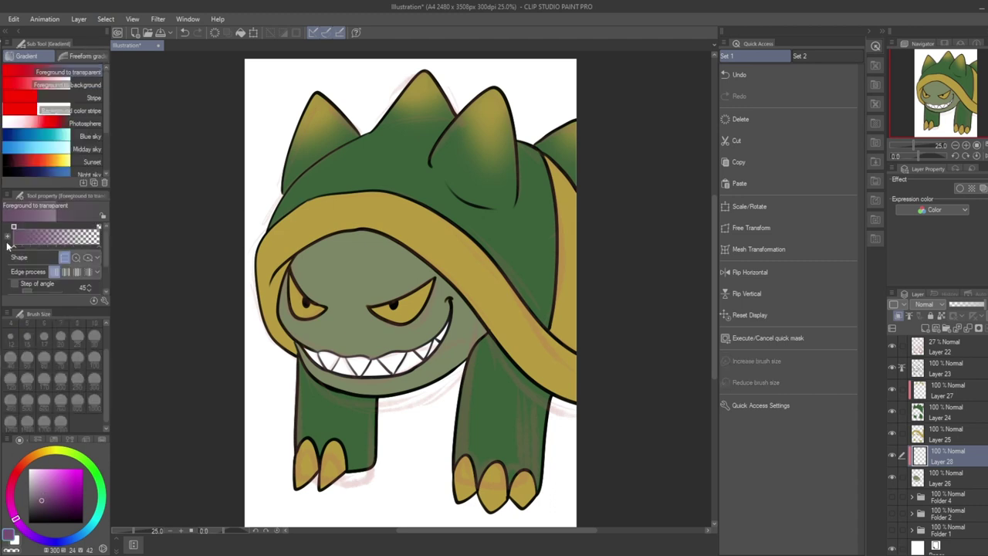
drag(366, 207, 372, 363)
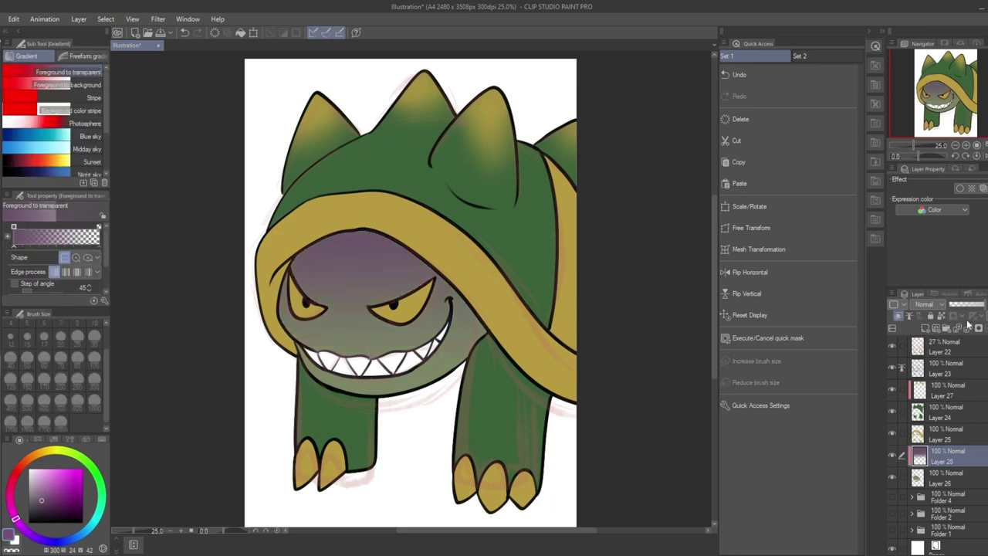
click(927, 306)
click(916, 41)
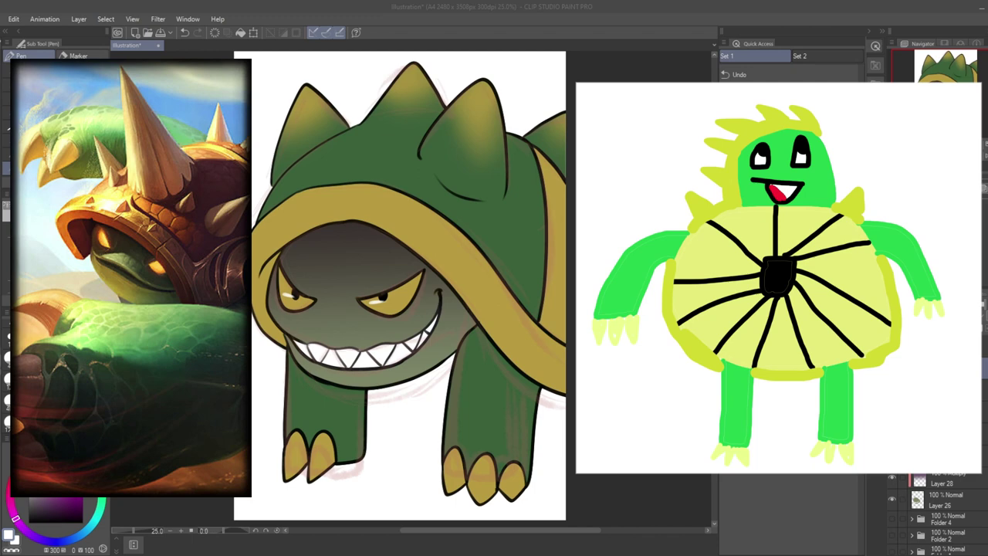
Group the turtle creature's layers, from Layer 22 down to Layer 26, into a new folder
click(945, 346)
key(ctrl+g)
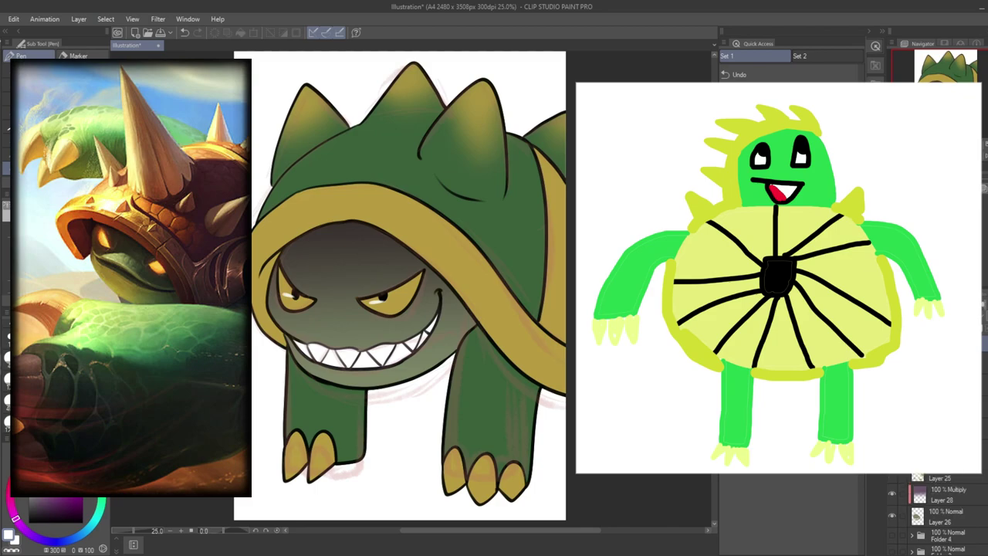
click(983, 369)
scroll(954, 498, down, 1)
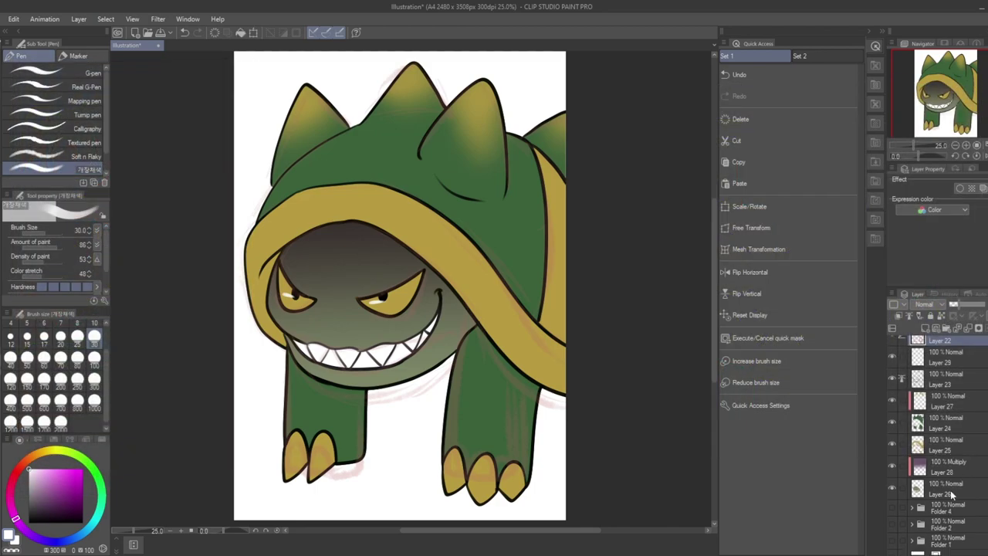
shift+click(954, 492)
drag(954, 493, 957, 347)
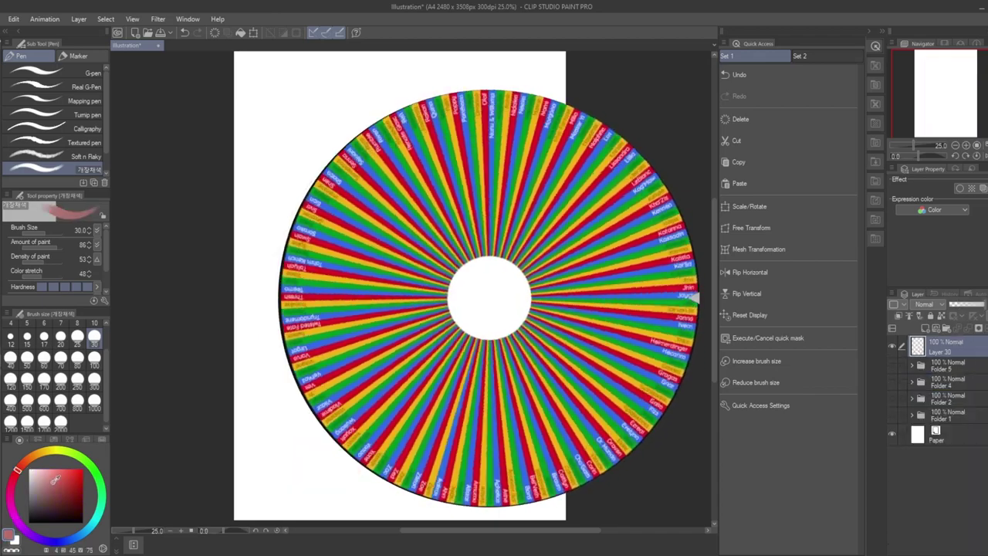
Pencil a red construction circle for the new head, with a vertical centre line and long sides closing into a square jaw
key(p)
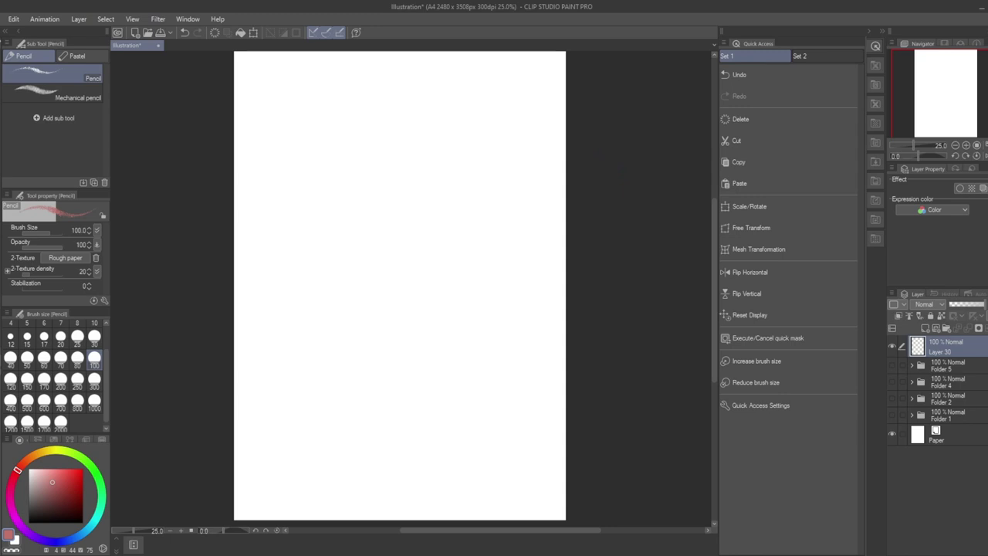
drag(399, 119, 378, 236)
drag(327, 189, 474, 251)
drag(410, 112, 420, 304)
drag(413, 97, 413, 307)
mouse_move(334, 148)
mouse_down()
mouse_move(347, 308)
mouse_move(334, 339)
mouse_up()
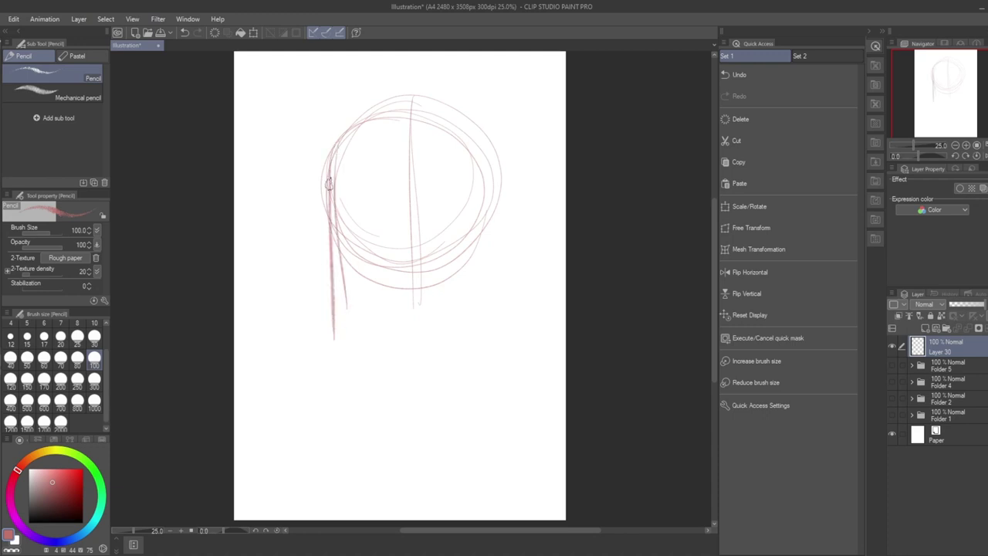
drag(330, 184, 340, 325)
mouse_move(334, 245)
mouse_down()
mouse_move(343, 330)
mouse_move(359, 348)
mouse_up()
mouse_move(335, 310)
mouse_down()
mouse_move(382, 331)
mouse_move(387, 356)
mouse_move(346, 325)
mouse_move(444, 352)
mouse_up()
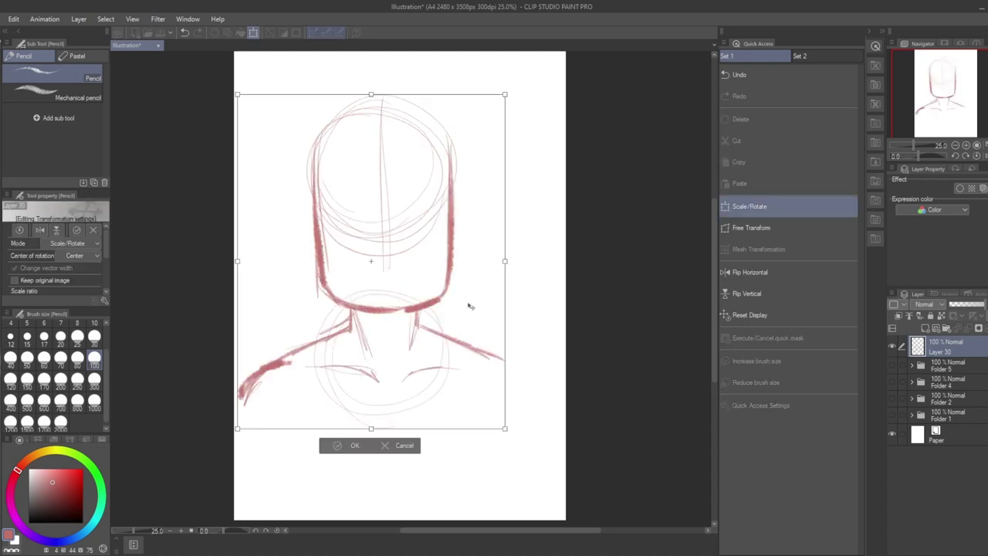
Reposition the head-and-neck sketch with Scale/Rotate, then pencil the remaining shoulder and the bust's V-shaped lower edge
click(348, 449)
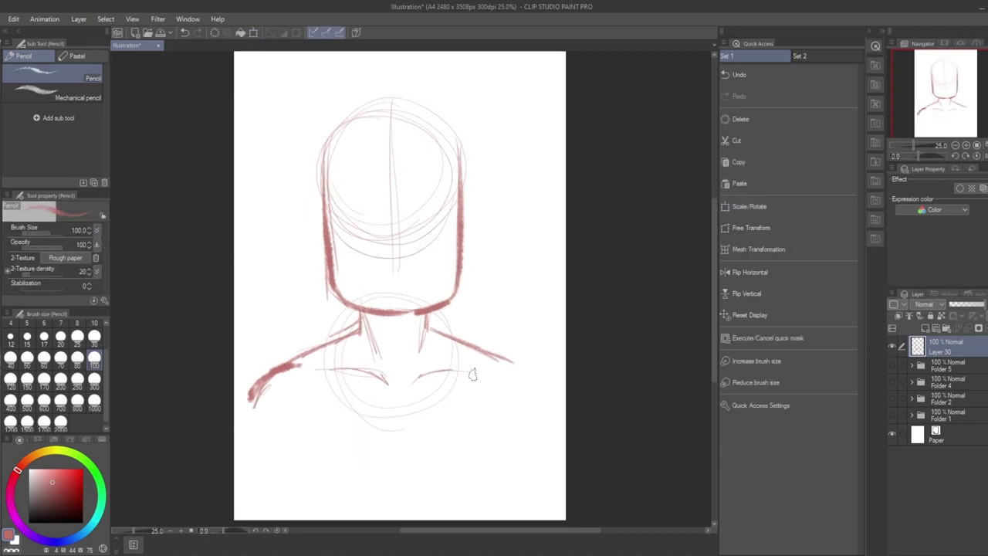
drag(497, 365, 554, 408)
drag(247, 409, 407, 482)
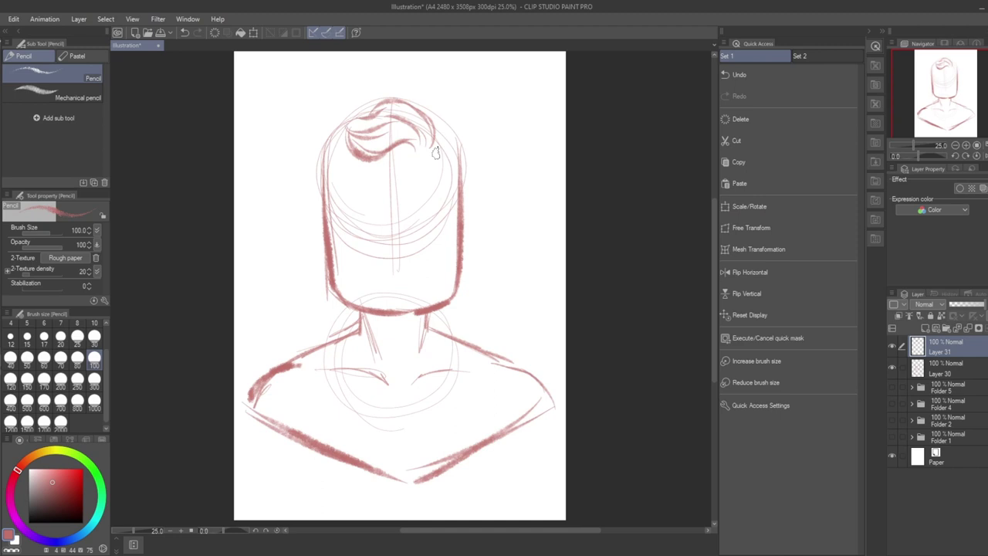
Sketch the short hair around the curled fringe, both ears, the narrow eyes, angled eyebrows, nose and smirk on Layer 31
mouse_move(431, 147)
mouse_down()
mouse_move(460, 183)
mouse_move(478, 235)
mouse_move(461, 279)
mouse_up()
mouse_move(324, 222)
mouse_down()
mouse_move(320, 254)
mouse_move(308, 251)
mouse_up()
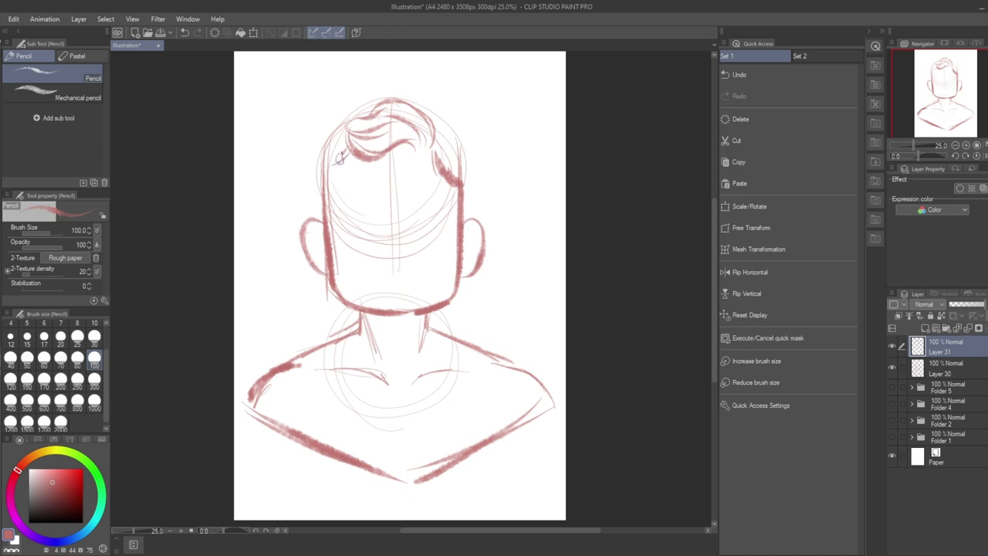
drag(322, 198, 334, 137)
mouse_move(401, 94)
mouse_down()
mouse_move(431, 96)
mouse_move(415, 95)
mouse_move(464, 118)
mouse_move(475, 152)
mouse_up()
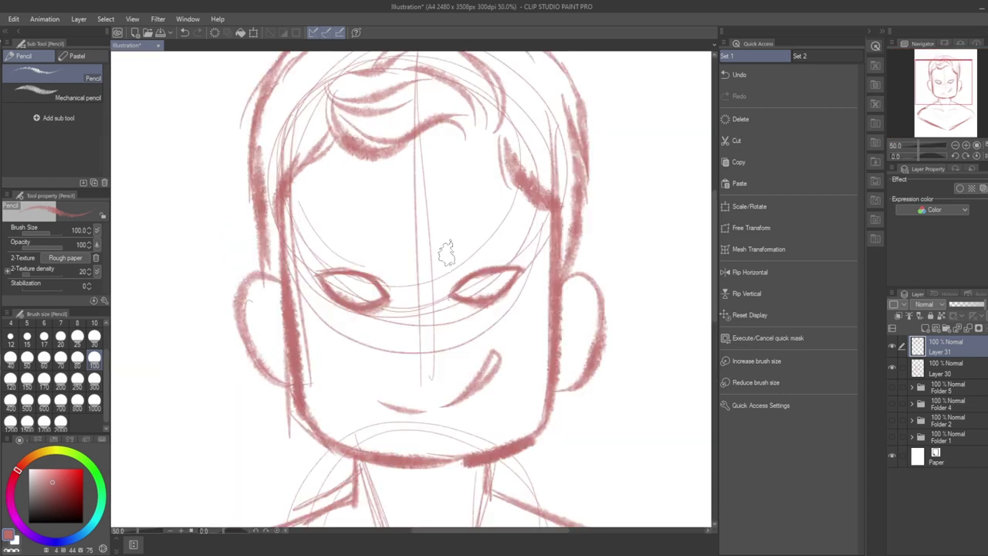
mouse_move(443, 262)
mouse_down()
mouse_move(535, 231)
mouse_move(517, 208)
mouse_move(490, 205)
mouse_move(436, 230)
mouse_move(447, 236)
mouse_move(351, 239)
mouse_up()
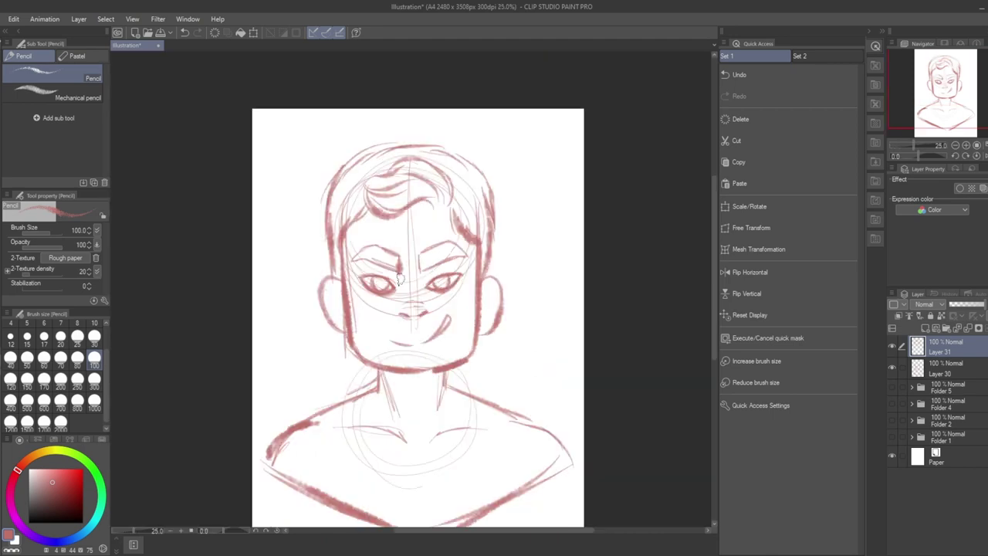
scroll(399, 279, up, 3)
scroll(400, 280, down, 3)
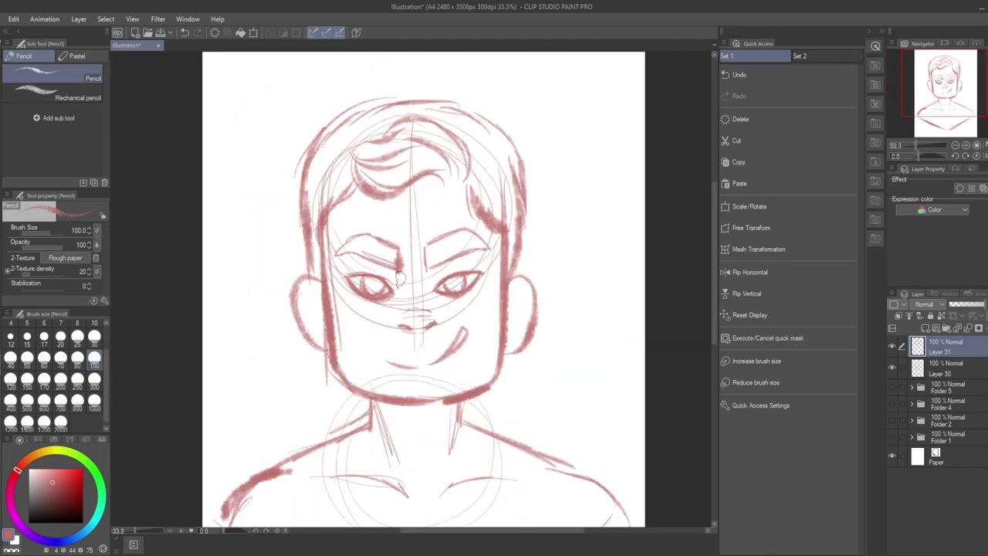
Hatch stubble across the lower face with near-vertical pencil strokes, and sketch the V-neck collar and both sleeve seams
drag(332, 297, 347, 378)
drag(336, 301, 362, 387)
drag(355, 315, 371, 389)
drag(365, 321, 382, 393)
drag(375, 331, 392, 395)
drag(387, 335, 404, 392)
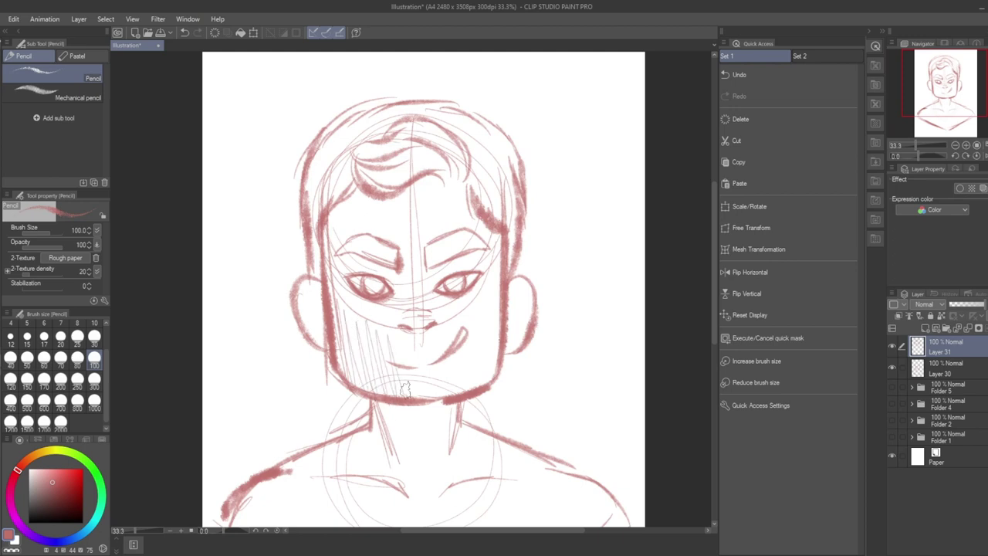
mouse_move(410, 347)
mouse_down()
mouse_move(421, 397)
mouse_move(447, 405)
mouse_up()
drag(461, 325, 467, 390)
drag(481, 320, 487, 384)
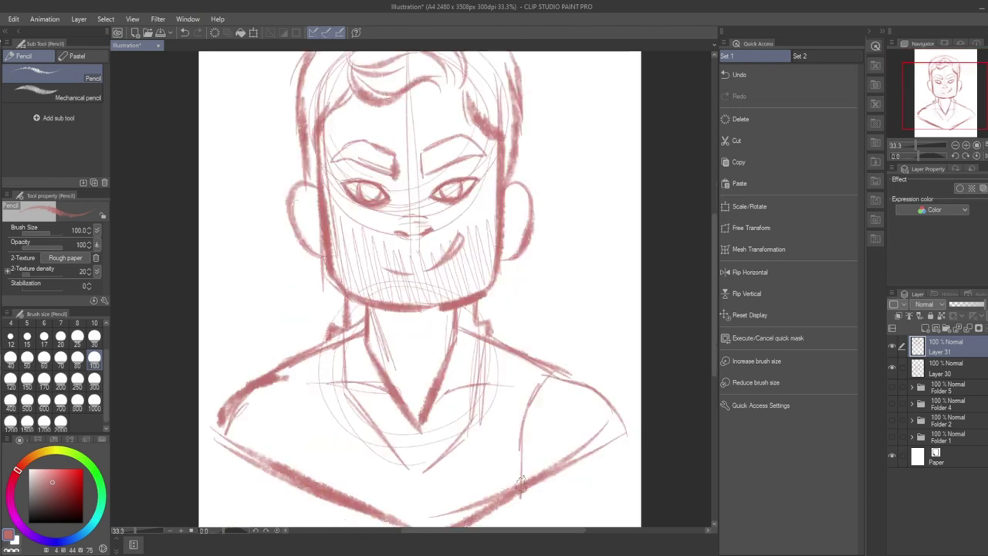
mouse_move(276, 360)
mouse_down()
mouse_move(299, 409)
mouse_move(310, 477)
mouse_up()
scroll(304, 441, down, 1)
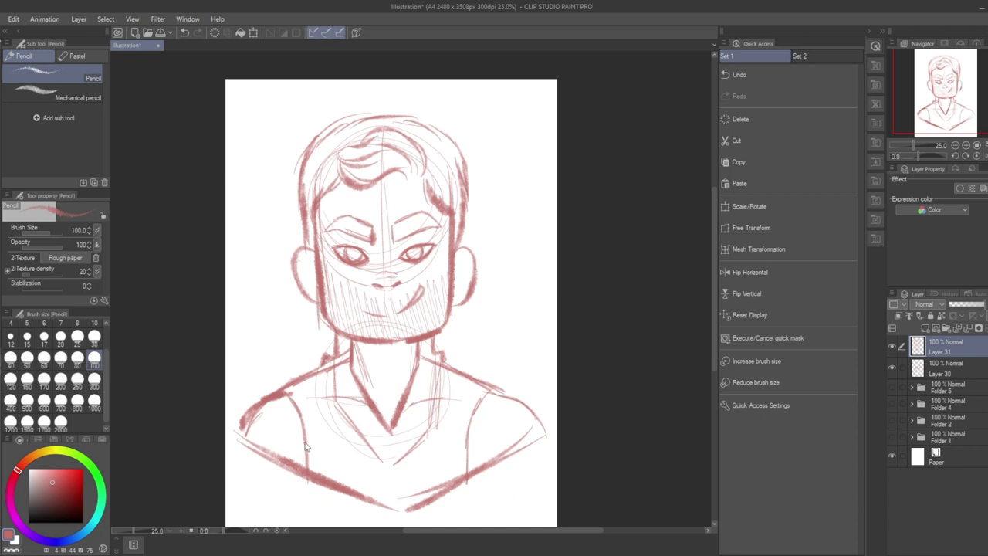
Merge the two sketch layers, add a new layer for the ink, and lower the sketch layer's opacity to 27%
key(ctrl+e)
click(926, 328)
click(948, 371)
drag(962, 308, 963, 309)
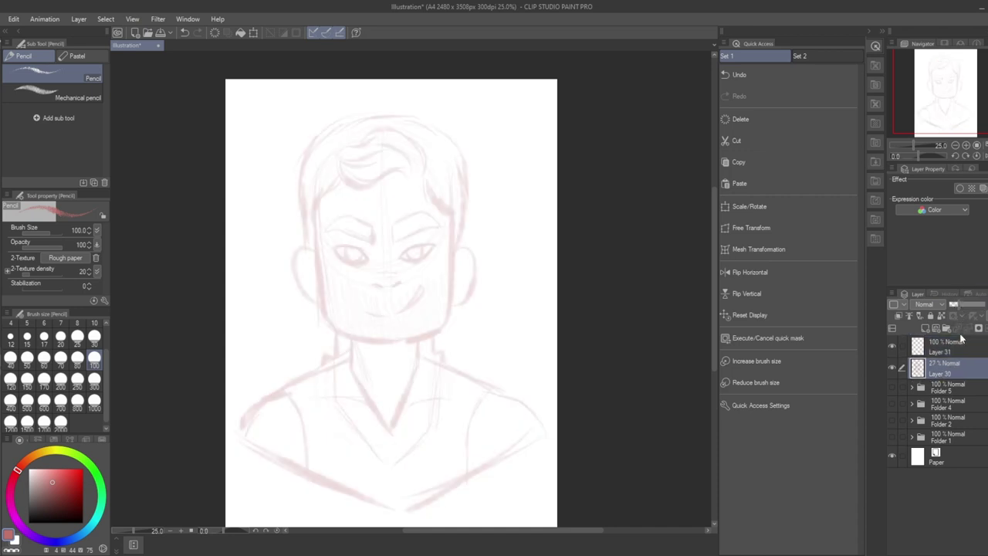
click(955, 351)
Ink both eyes, the hatched eyebrows and the nose in black with the size 30 pen on Layer 31
drag(56, 491, 28, 522)
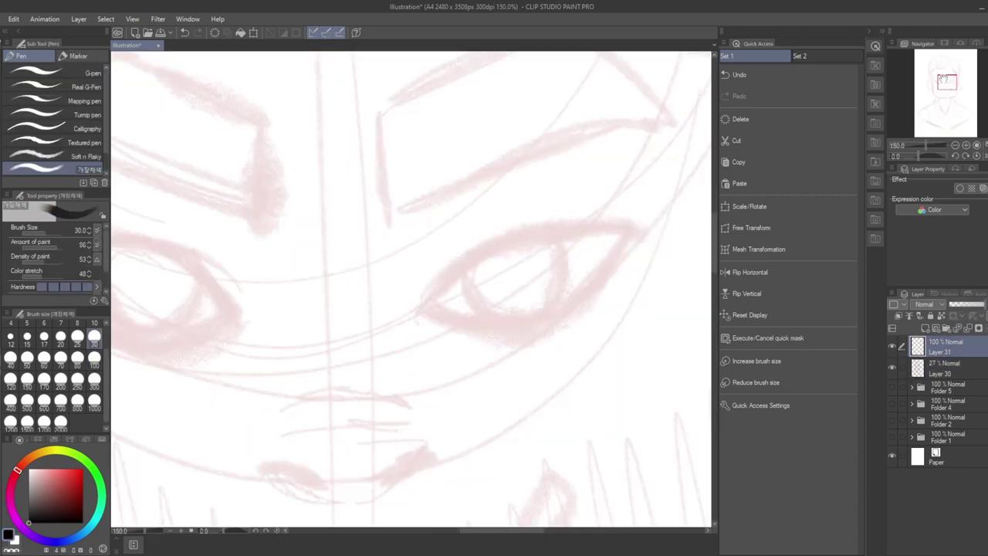
mouse_move(418, 323)
mouse_down()
mouse_move(430, 297)
mouse_move(491, 255)
mouse_move(565, 243)
mouse_move(658, 255)
mouse_move(439, 328)
mouse_move(511, 332)
mouse_move(560, 317)
mouse_move(642, 245)
mouse_up()
scroll(631, 190, down, 3)
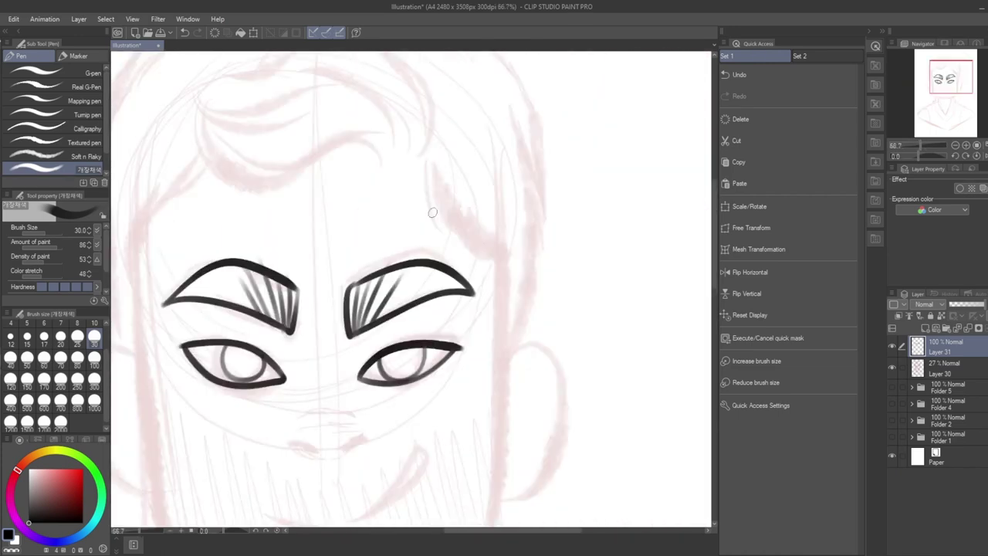
scroll(433, 214, down, 1)
scroll(432, 214, up, 1)
drag(360, 362, 387, 346)
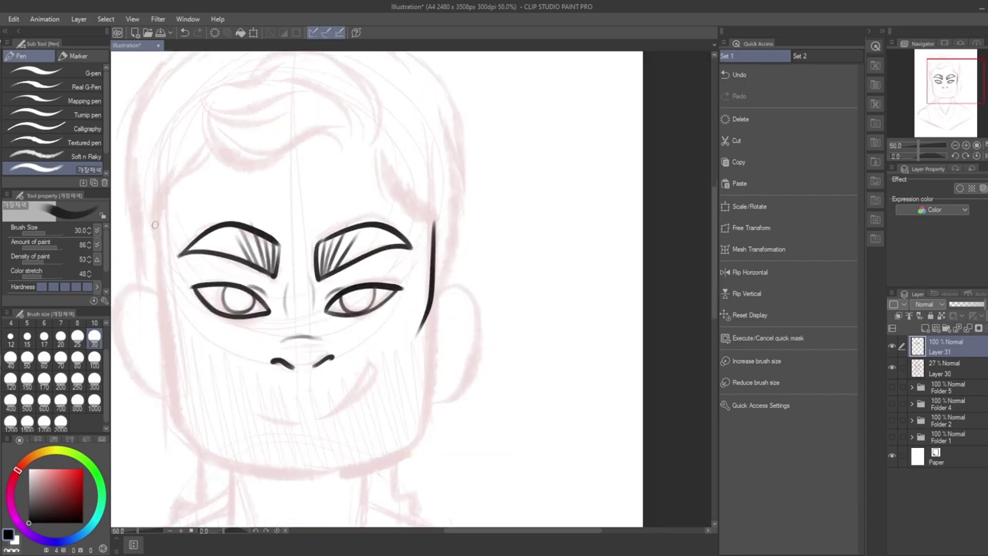
Ink the face's sides and tapered jawline, clean up the chin line with the hard eraser, and add the ears and smirk
mouse_move(154, 217)
mouse_down()
mouse_move(164, 324)
mouse_move(182, 341)
mouse_move(171, 378)
mouse_move(209, 446)
mouse_up()
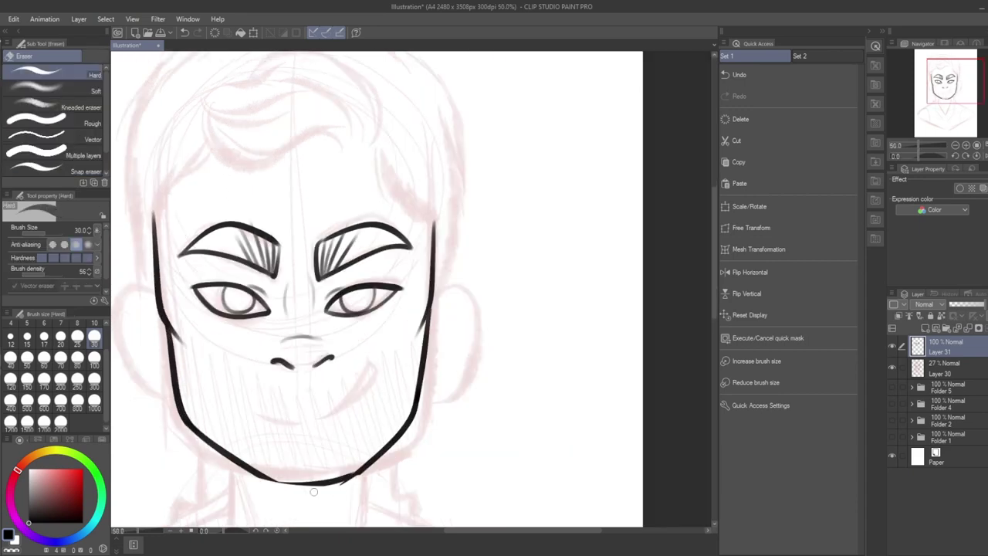
drag(358, 480, 343, 482)
key(p)
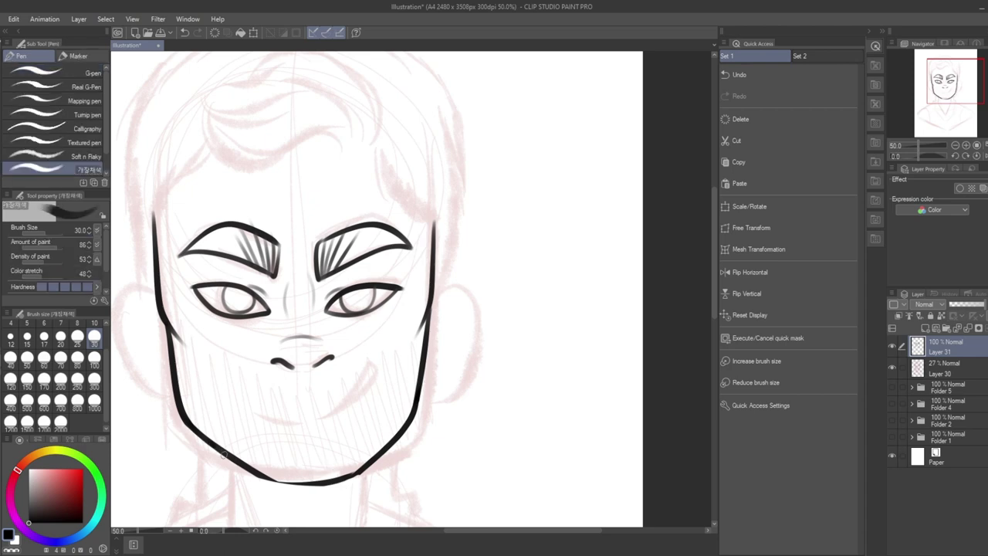
mouse_move(213, 445)
mouse_down()
mouse_move(257, 476)
mouse_move(328, 480)
mouse_up()
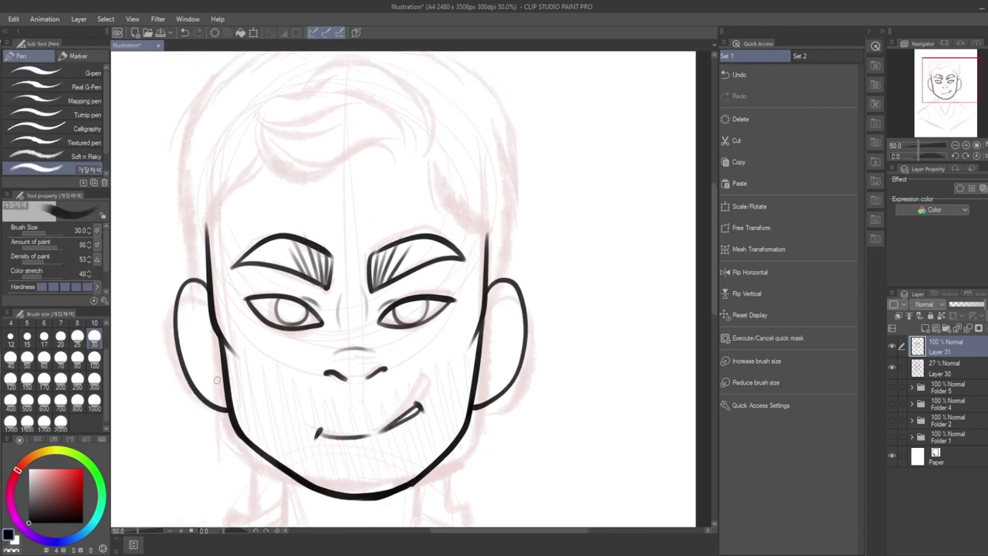
Ink the swept fringe, hairline and sideburns, then the neck and inner V-shaped neckline
drag(388, 122, 382, 186)
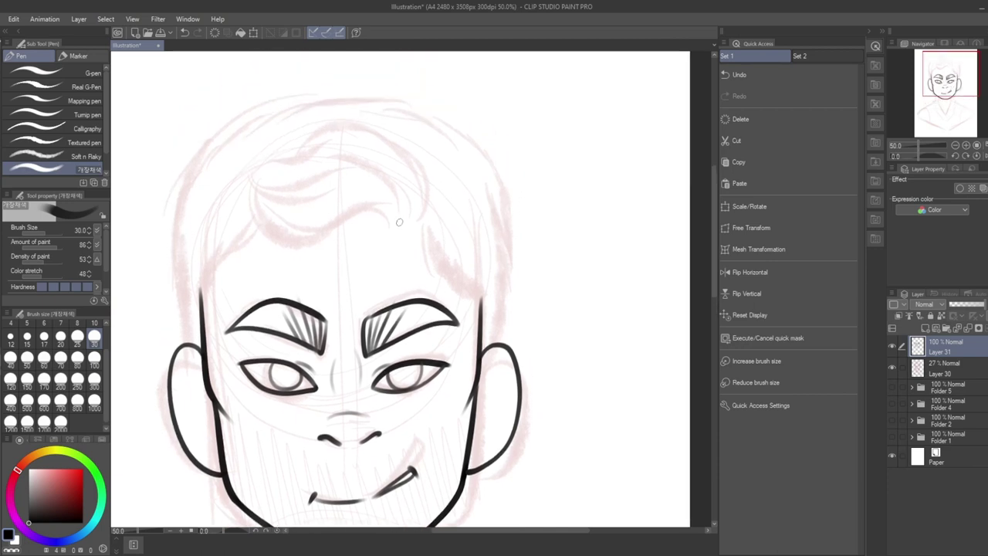
mouse_move(400, 226)
mouse_down()
mouse_move(375, 214)
mouse_move(329, 240)
mouse_move(264, 209)
mouse_move(326, 236)
mouse_move(301, 244)
mouse_move(330, 238)
mouse_move(304, 245)
mouse_move(272, 168)
mouse_up()
drag(476, 278, 480, 289)
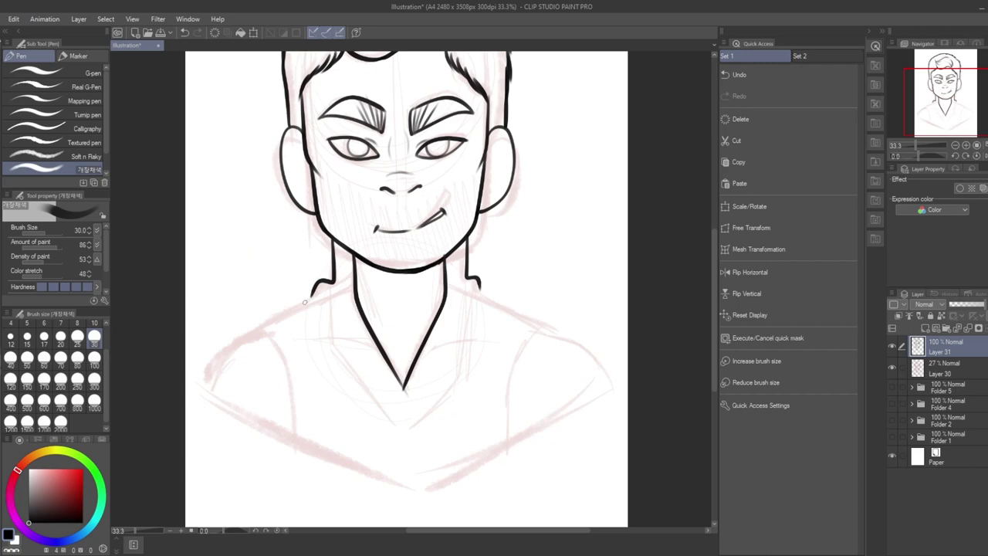
Ink both shoulder contours, the two collarbone lines and the short shading strokes on the neck
mouse_move(313, 292)
mouse_down()
mouse_move(227, 348)
mouse_move(206, 392)
mouse_up()
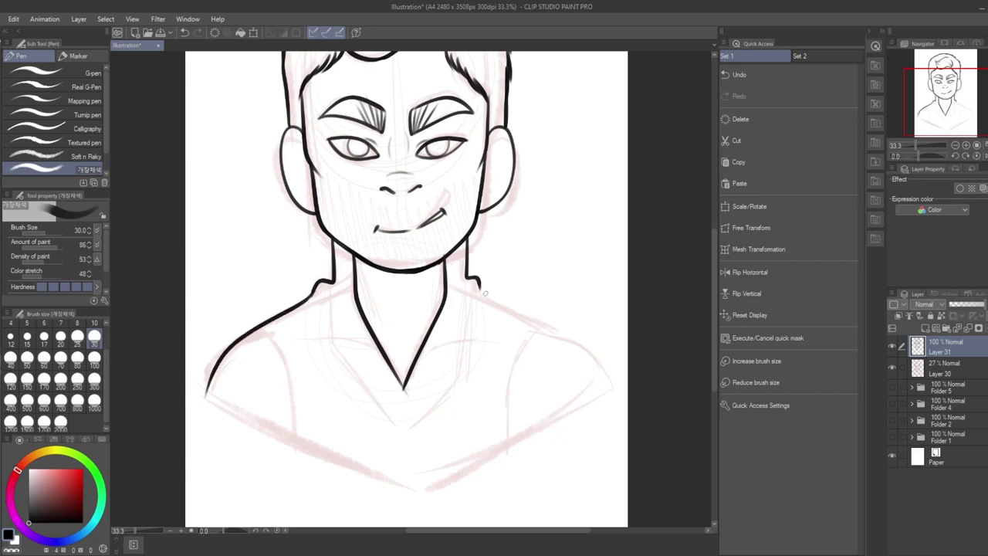
mouse_move(480, 288)
mouse_down()
mouse_move(529, 318)
mouse_move(590, 337)
mouse_move(615, 385)
mouse_up()
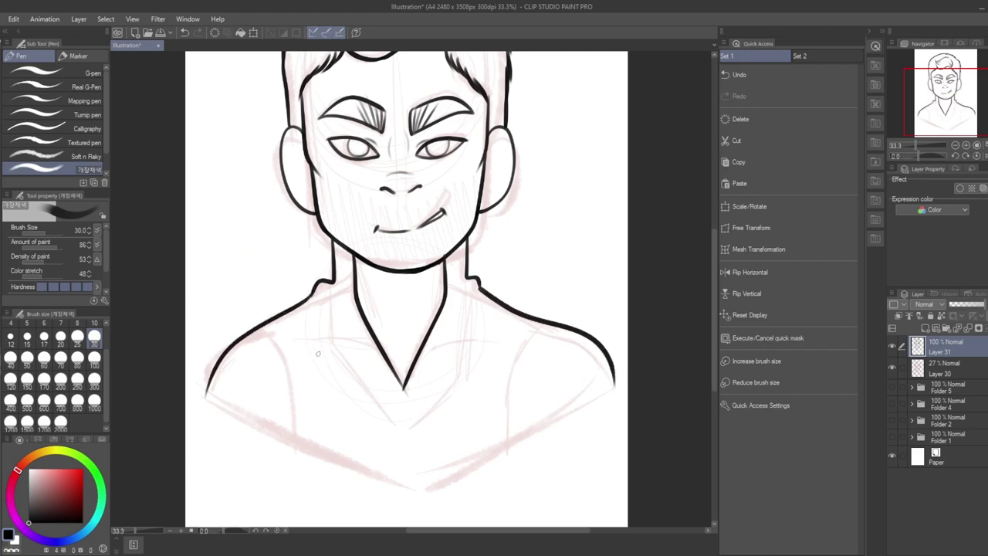
drag(262, 335, 355, 349)
drag(569, 339, 473, 352)
drag(388, 275, 392, 306)
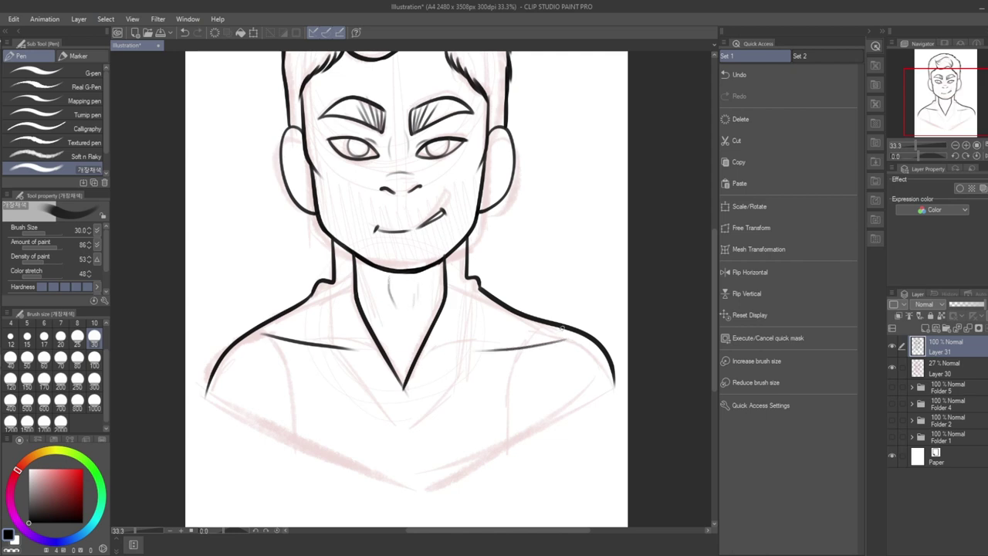
Ink both sleeve seams, the outer V of the collar and the bust's pointed lower edge
mouse_move(562, 328)
mouse_down()
mouse_move(517, 382)
mouse_move(507, 450)
mouse_up()
drag(264, 325, 292, 428)
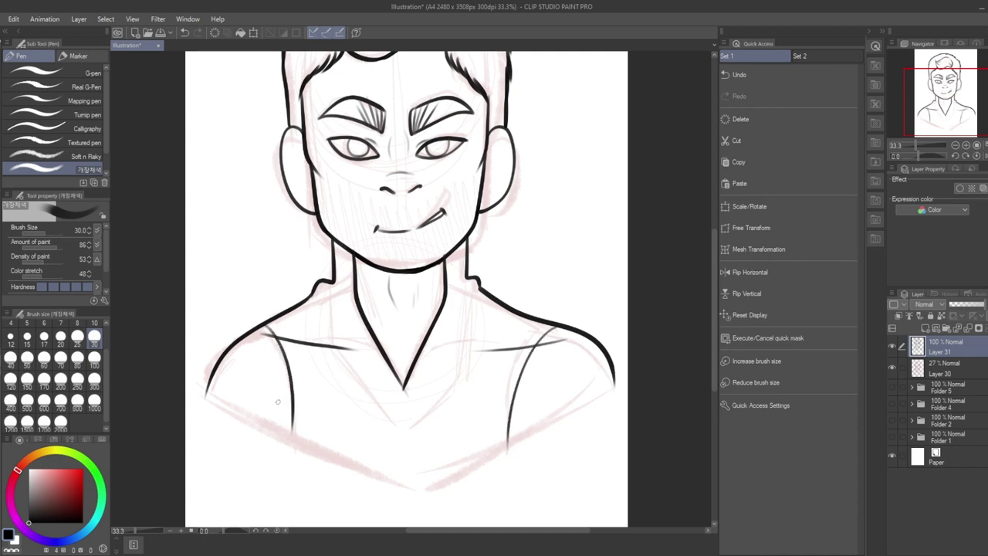
mouse_move(333, 277)
mouse_down()
mouse_move(347, 372)
mouse_move(393, 428)
mouse_up()
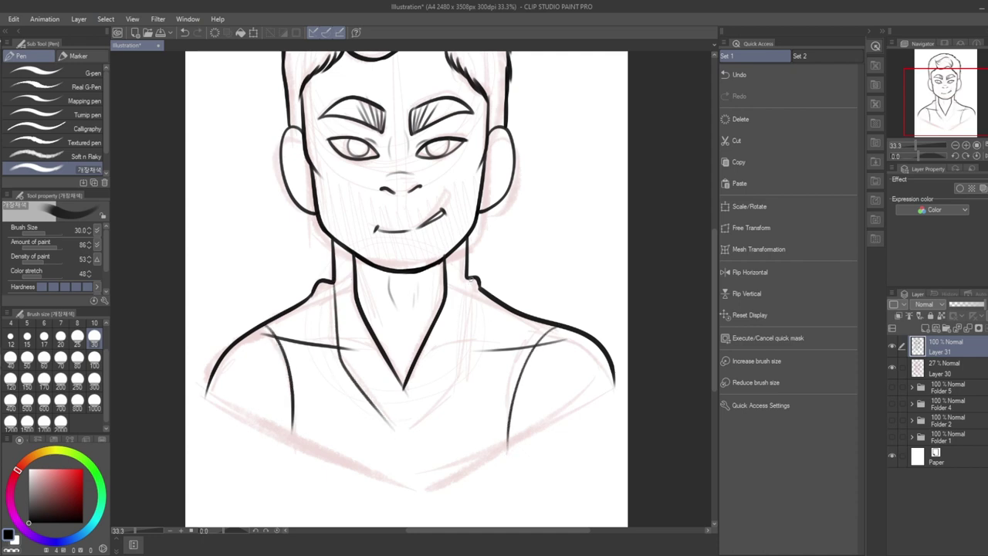
mouse_move(471, 279)
mouse_down()
mouse_move(460, 354)
mouse_move(410, 426)
mouse_move(392, 432)
mouse_up()
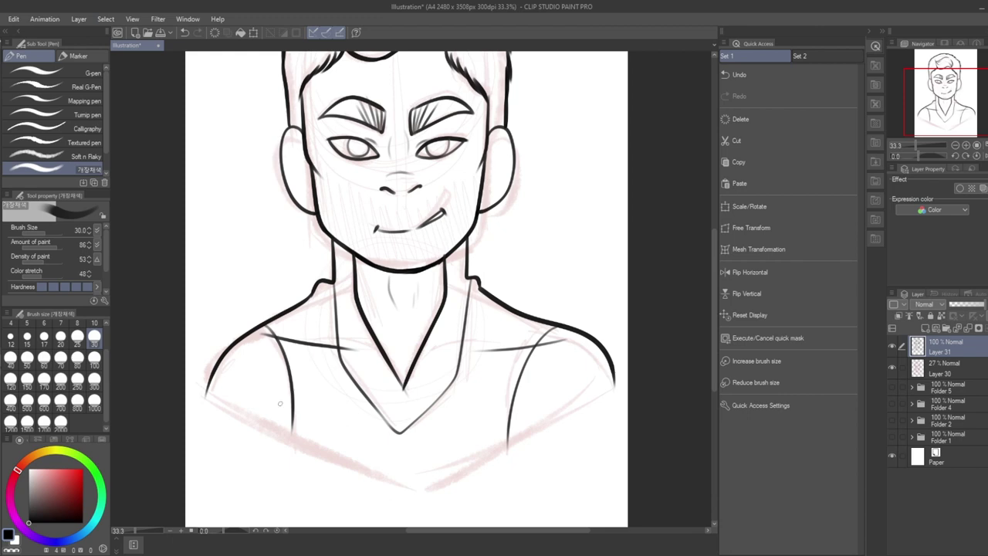
drag(210, 396, 615, 386)
scroll(531, 313, down, 1)
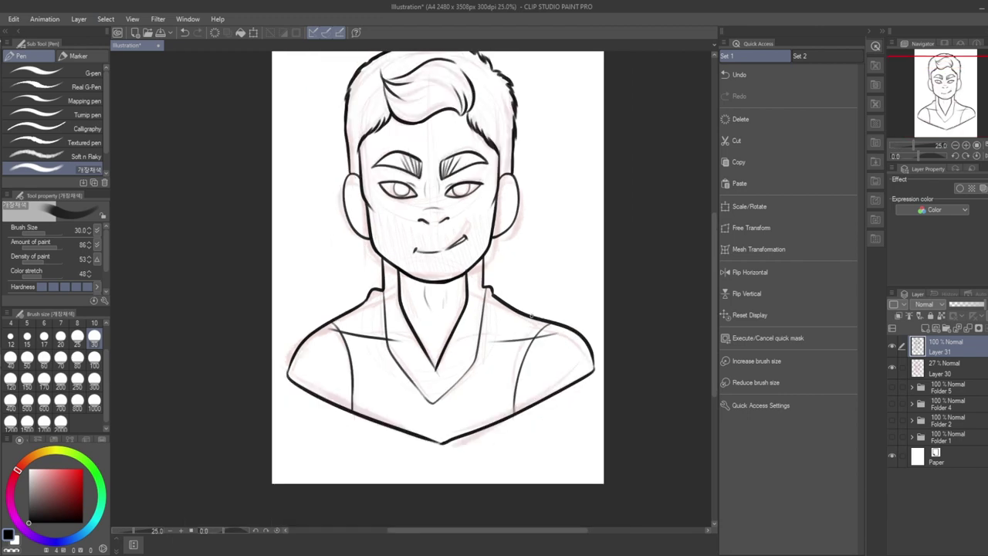
Place the line art beneath the sketch as the reference layer, and fill the face, ears and neck with pale beige on a new layer below
scroll(531, 315, up, 2)
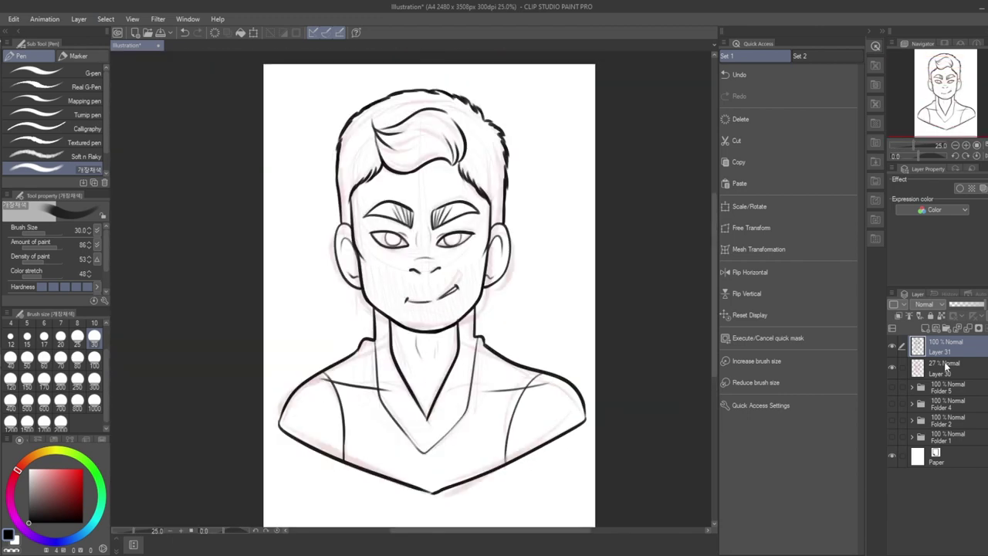
drag(948, 354, 946, 369)
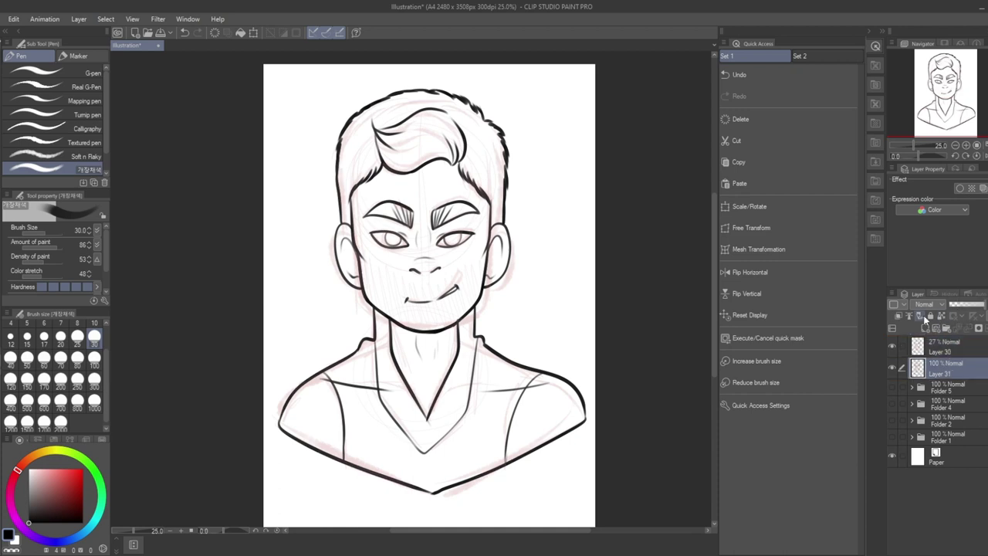
click(910, 318)
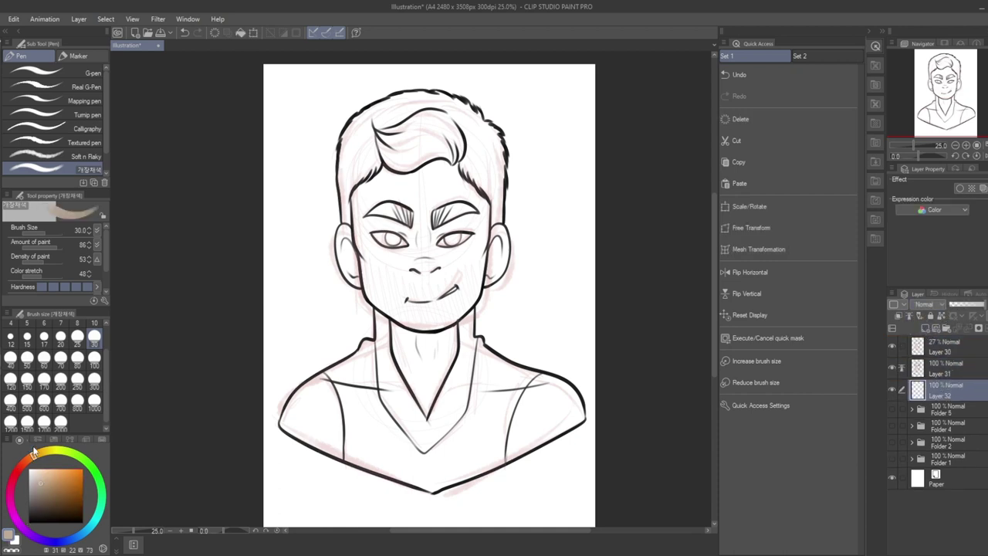
click(26, 461)
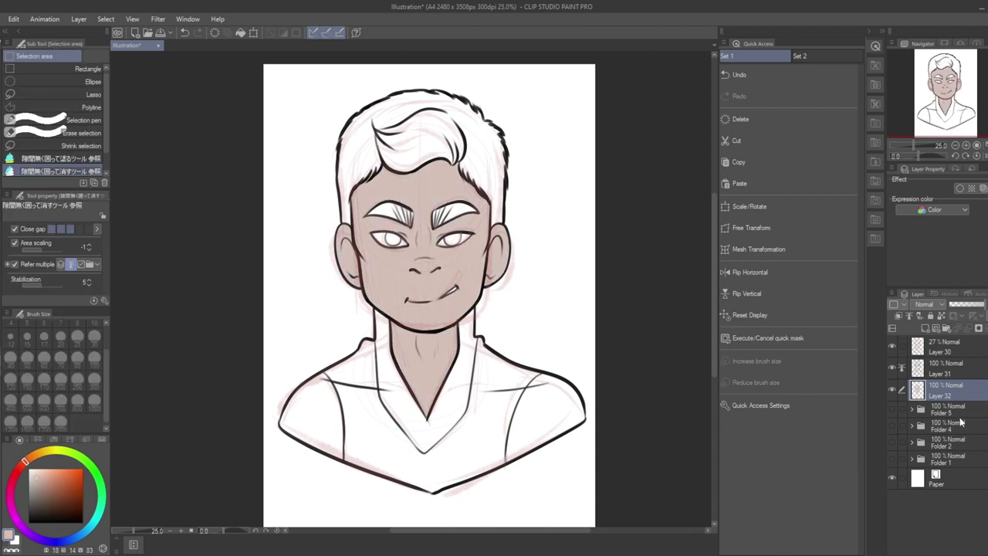
Add a layer beneath the skin layer and fill the hair and eyebrows with dark brown using the gap-closing enclosed fill tool
click(947, 409)
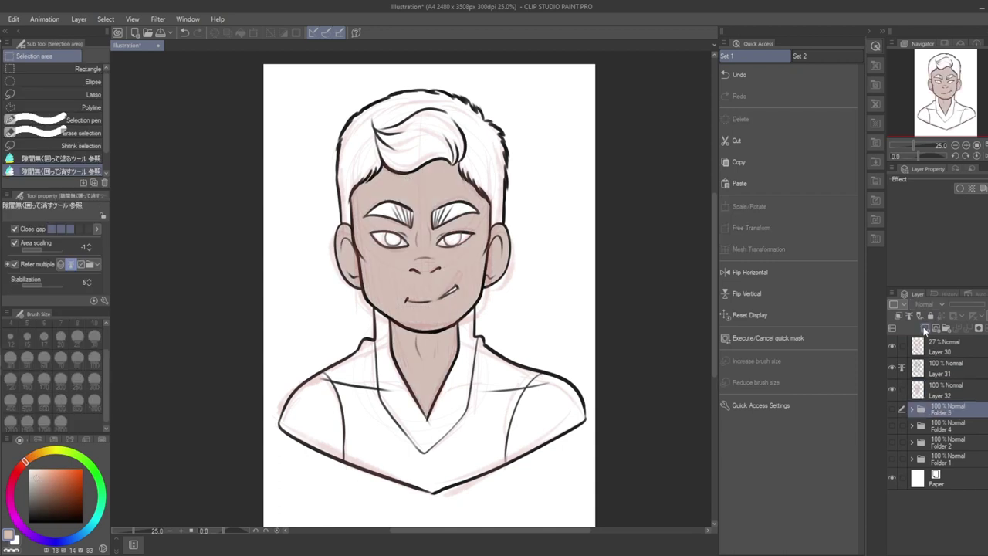
click(925, 329)
click(42, 509)
click(46, 158)
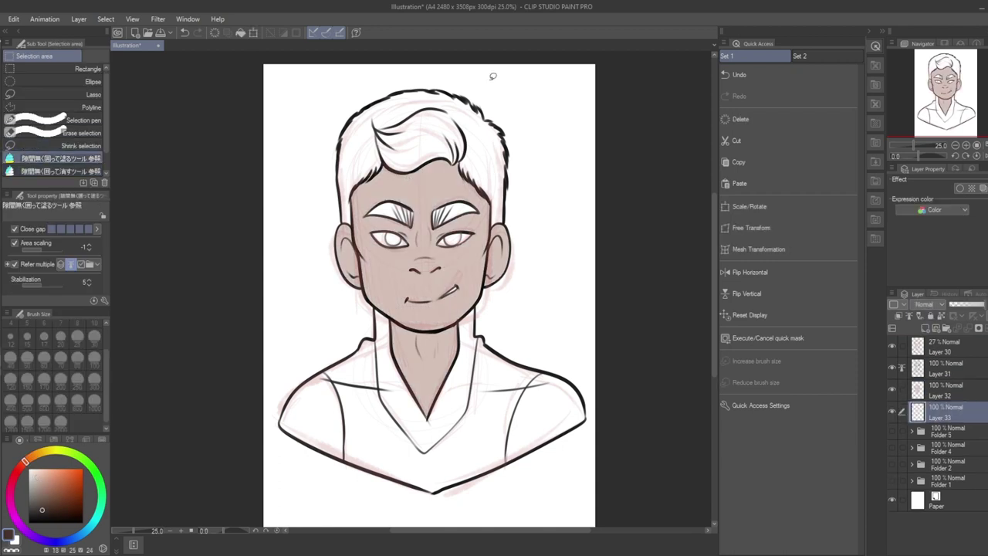
drag(492, 77, 497, 49)
Fill both irises with medium blue on the hair layer
click(79, 535)
click(57, 480)
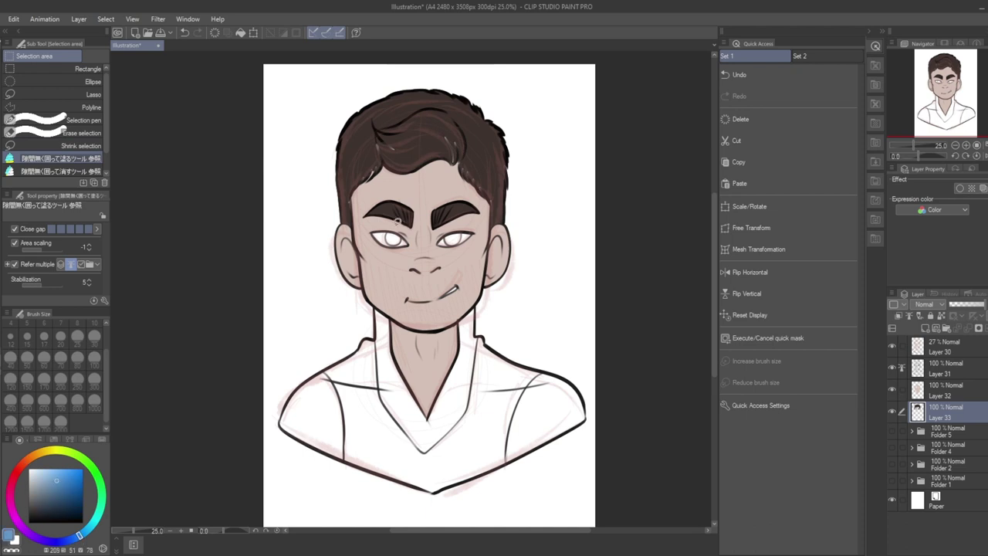
mouse_move(392, 224)
mouse_down()
mouse_move(404, 239)
mouse_move(398, 226)
mouse_move(457, 231)
mouse_up()
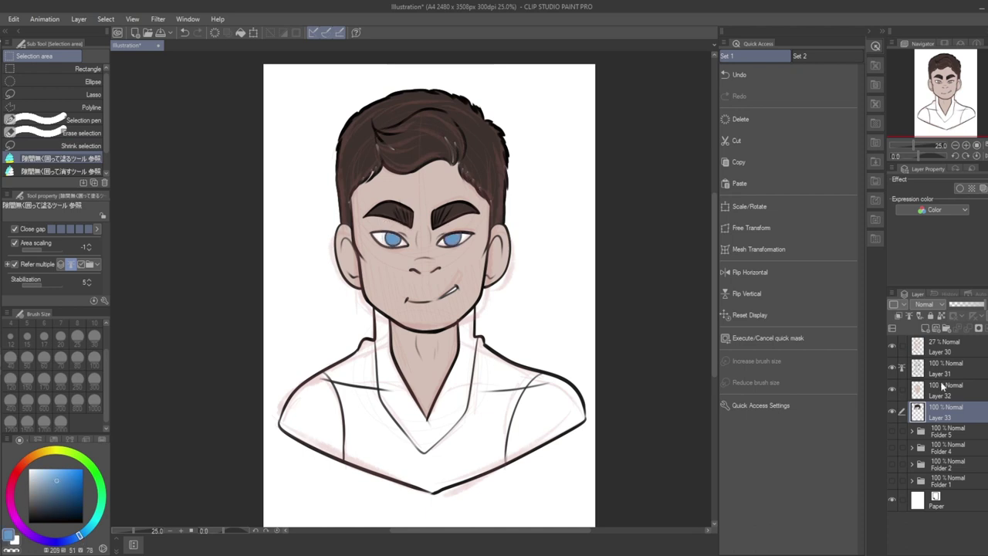
Add layers beneath the hair layer for the clothing colours, filling the vest dark red and the collar and sleeves golden yellow
click(947, 433)
click(926, 328)
click(20, 466)
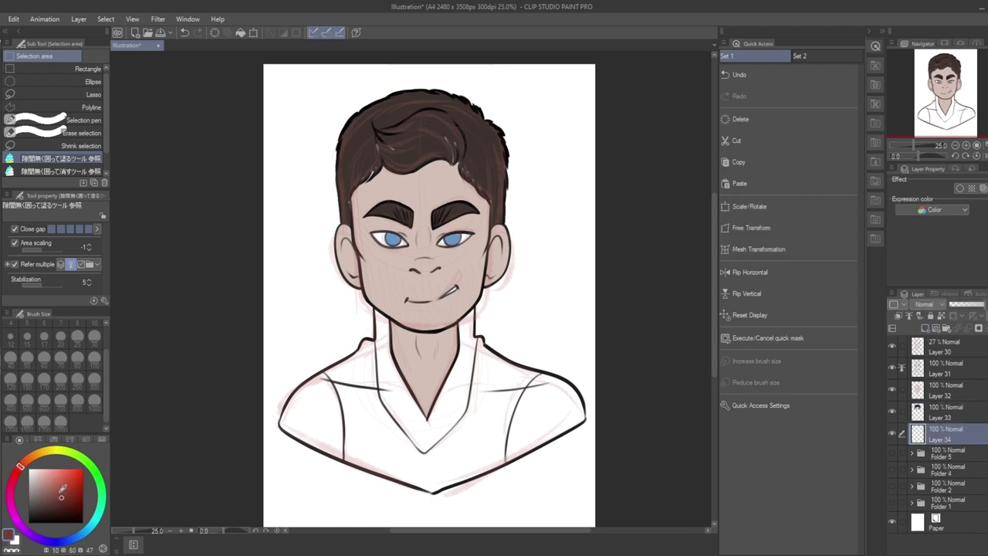
click(61, 497)
mouse_move(386, 346)
mouse_down()
mouse_move(324, 341)
mouse_move(369, 500)
mouse_move(536, 421)
mouse_move(478, 321)
mouse_move(445, 418)
mouse_move(397, 380)
mouse_move(388, 348)
mouse_up()
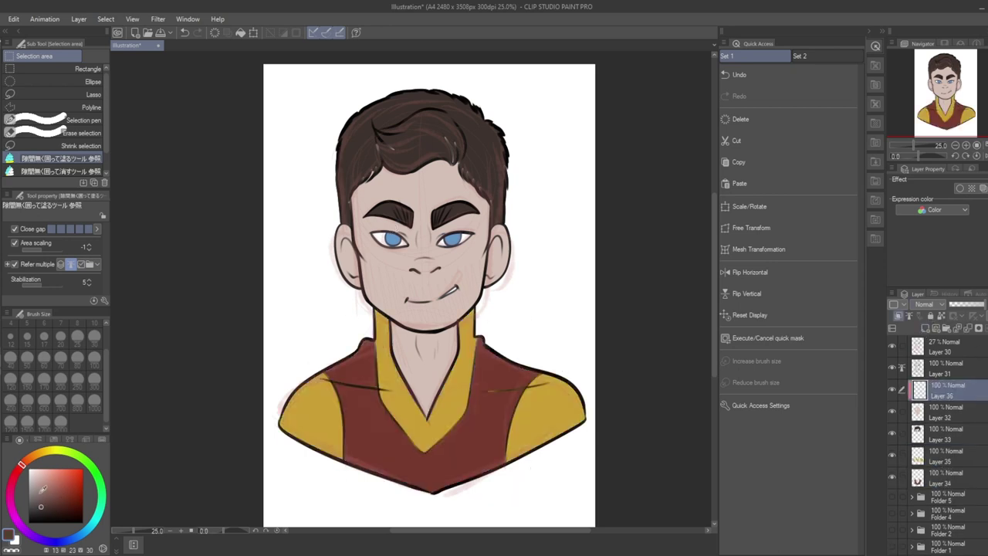
Airbrush dark stubble over the lower face with the Noise brush at size 300, and group the portrait's layers into a folder
key(b)
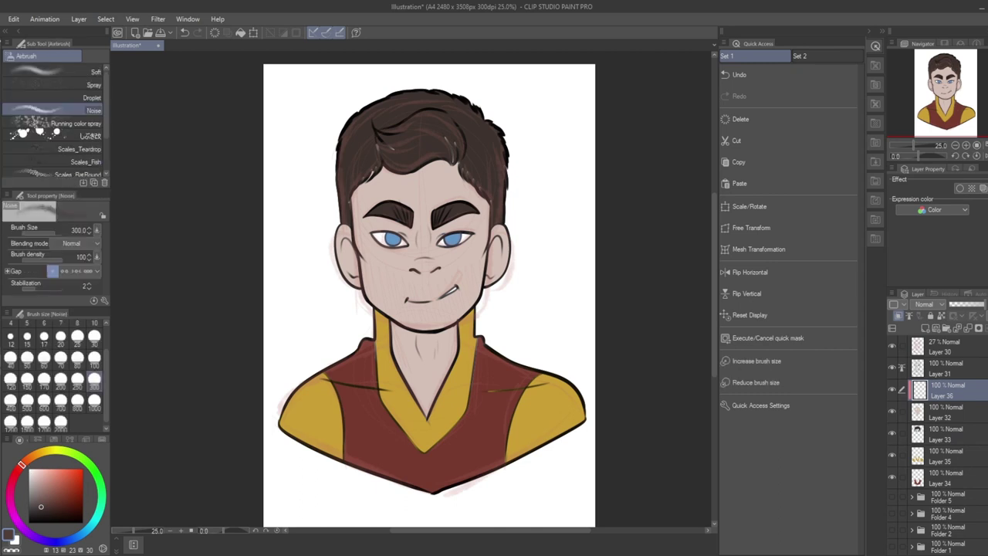
drag(369, 260, 368, 283)
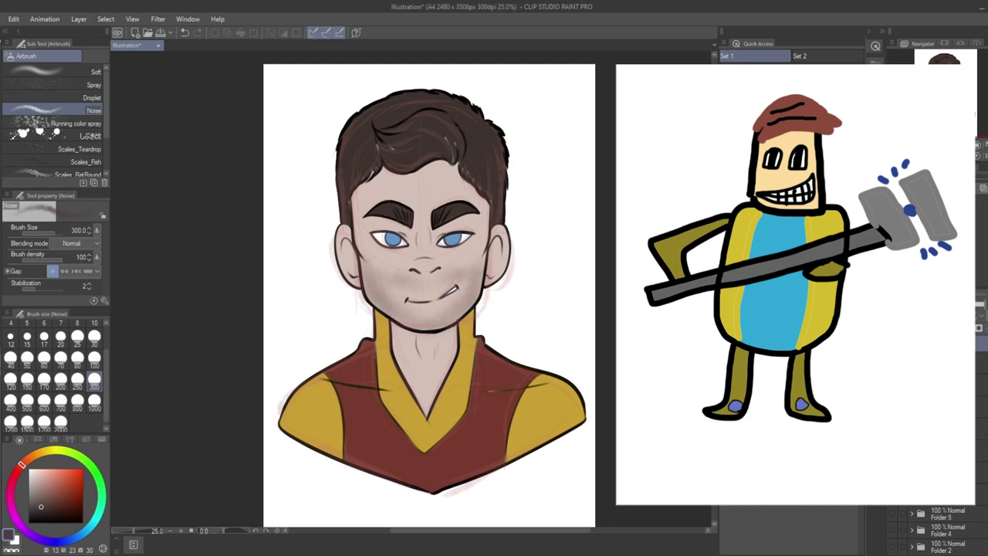
click(950, 362)
shift+click(949, 491)
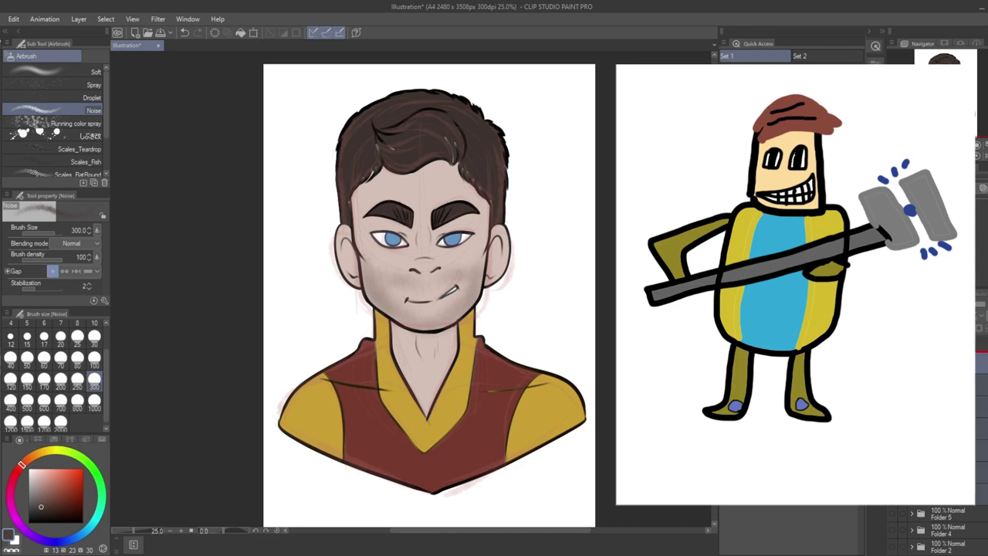
drag(949, 363, 949, 343)
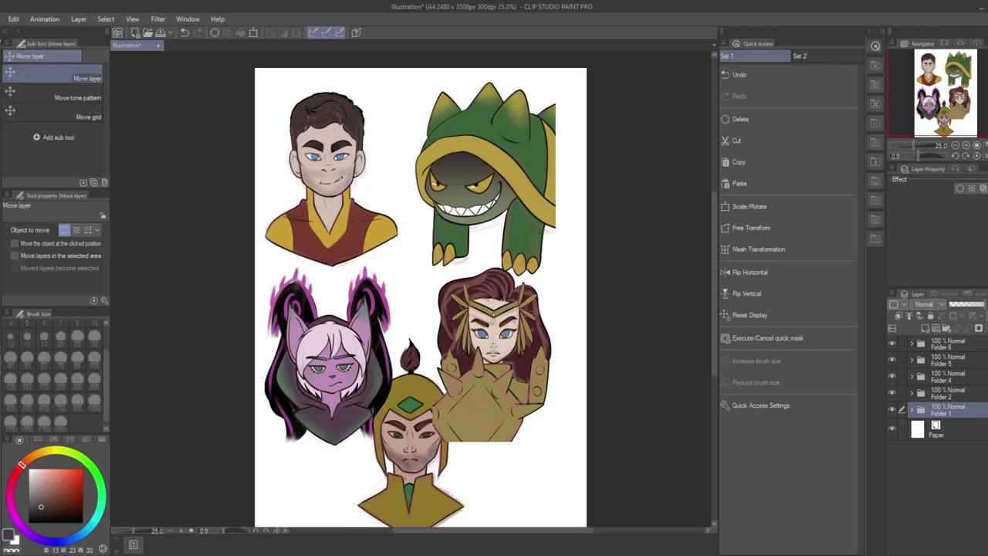
Move the red-haired armoured woman towards the page's right edge, and shift the purple hooded character slightly up and to the left
click(948, 395)
drag(508, 354, 533, 363)
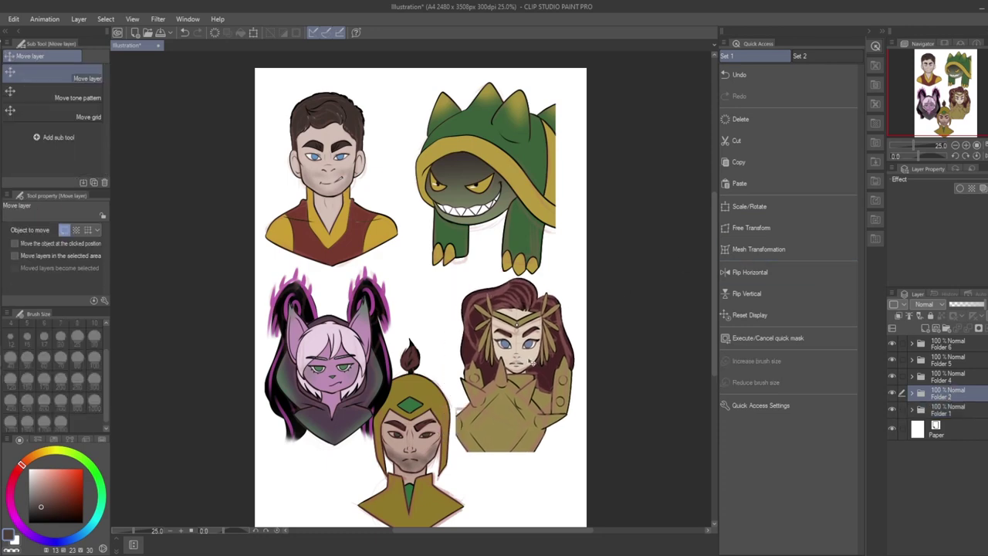
click(947, 377)
drag(369, 341, 360, 333)
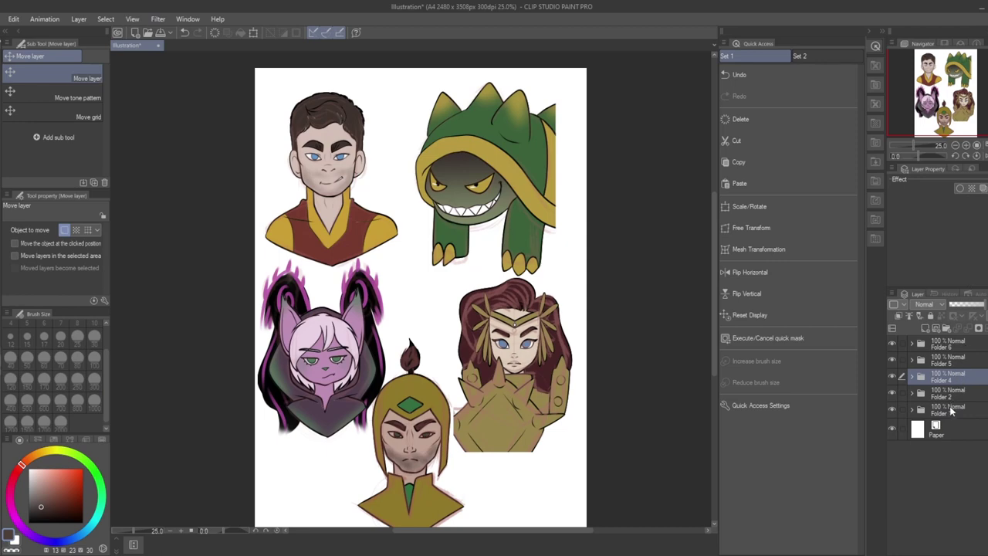
Nudge the helmeted man slightly right and up and the red-haired woman further right to even out the spacing between portraits
click(951, 411)
drag(437, 438, 442, 441)
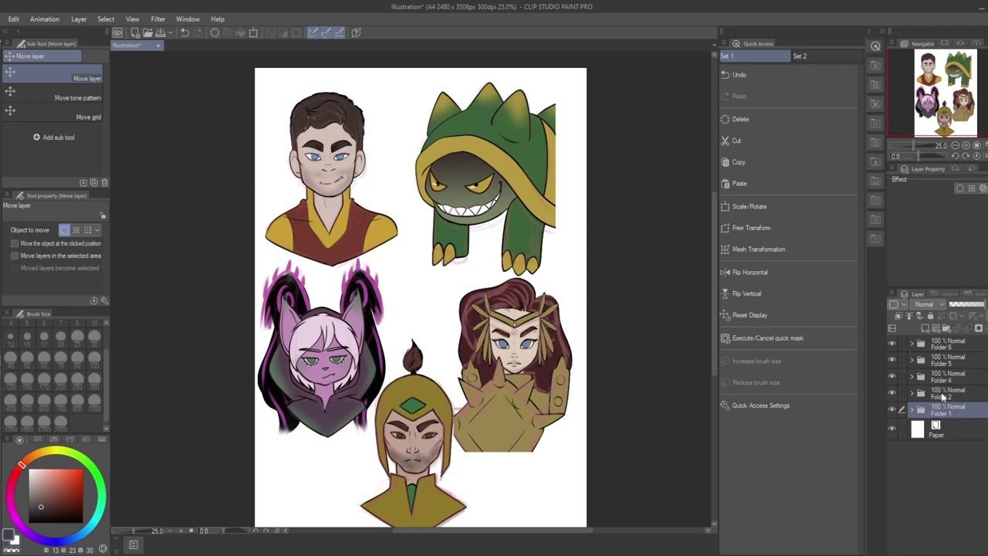
click(941, 396)
drag(636, 255, 641, 256)
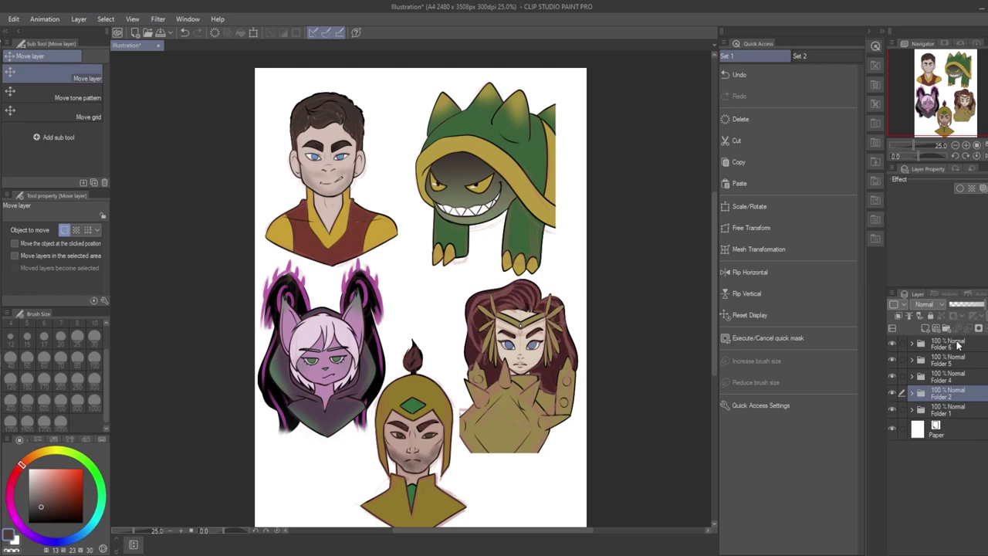
drag(960, 95, 958, 98)
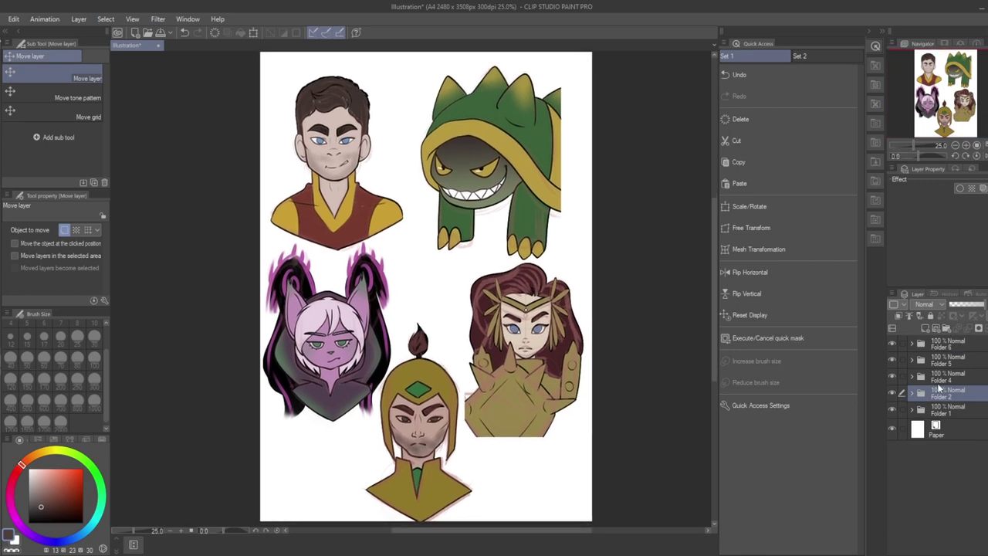
click(943, 411)
drag(593, 427, 594, 424)
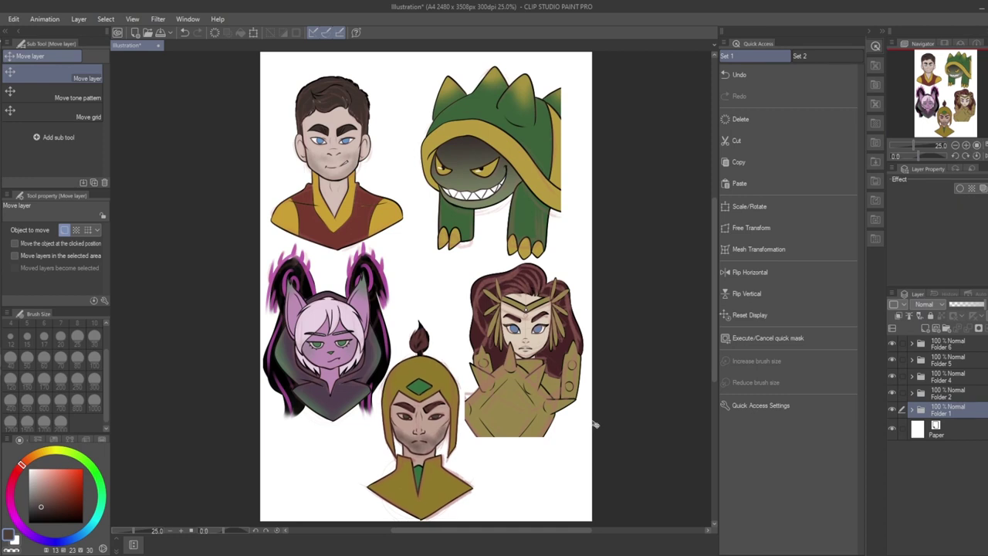